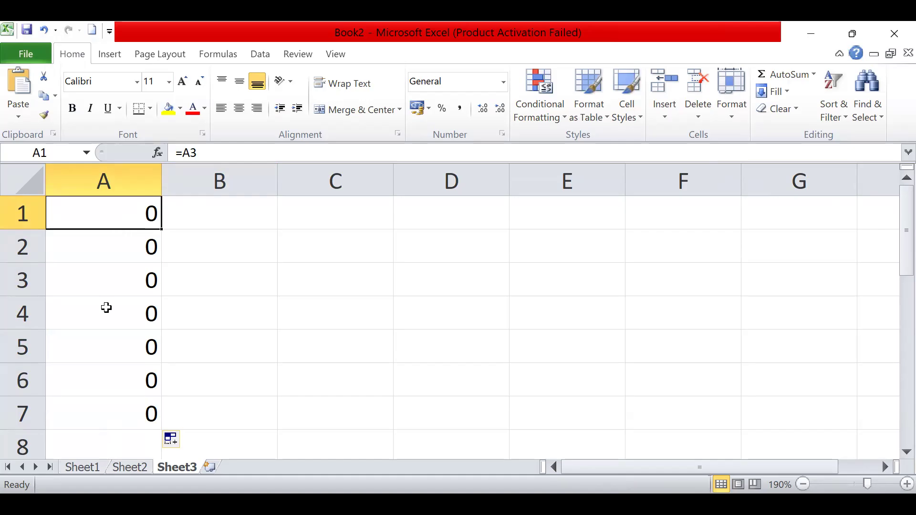
- Examine the formulas in cells A1, A2 and A3 to compare how the reference shifts from row to row
click(114, 245)
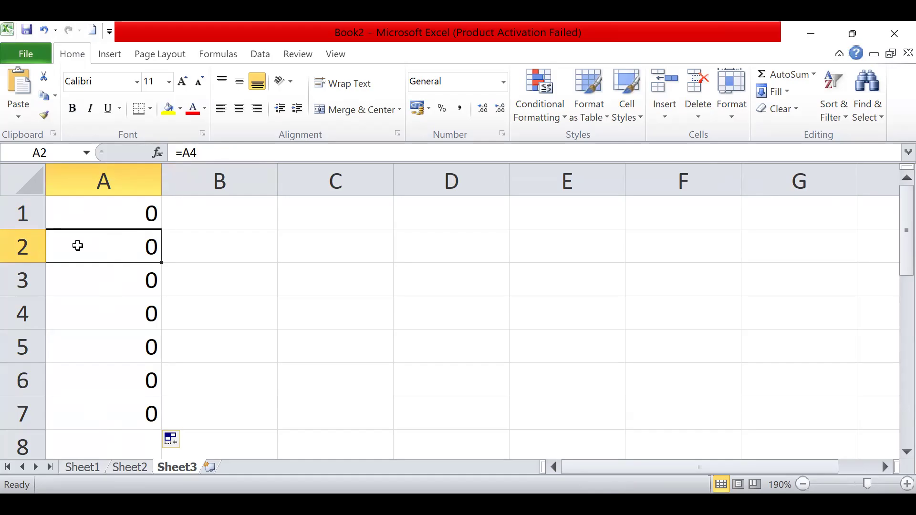
click(97, 220)
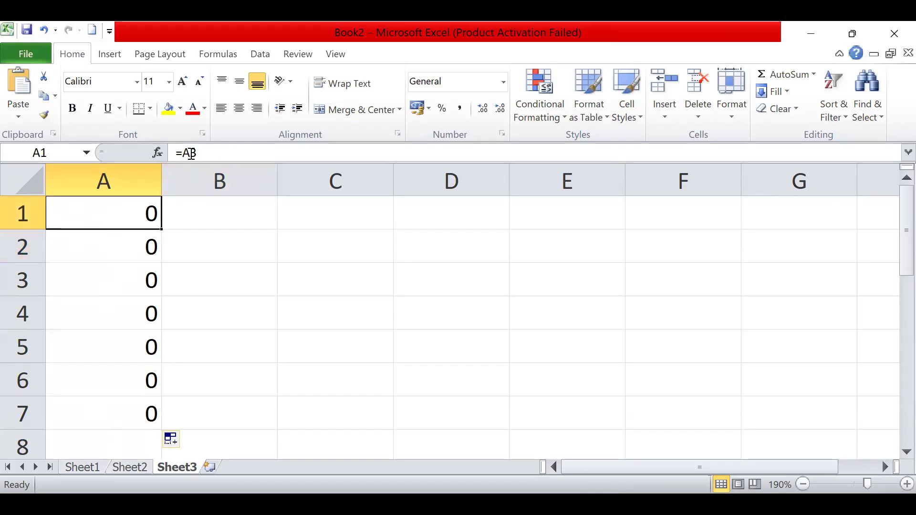
click(113, 245)
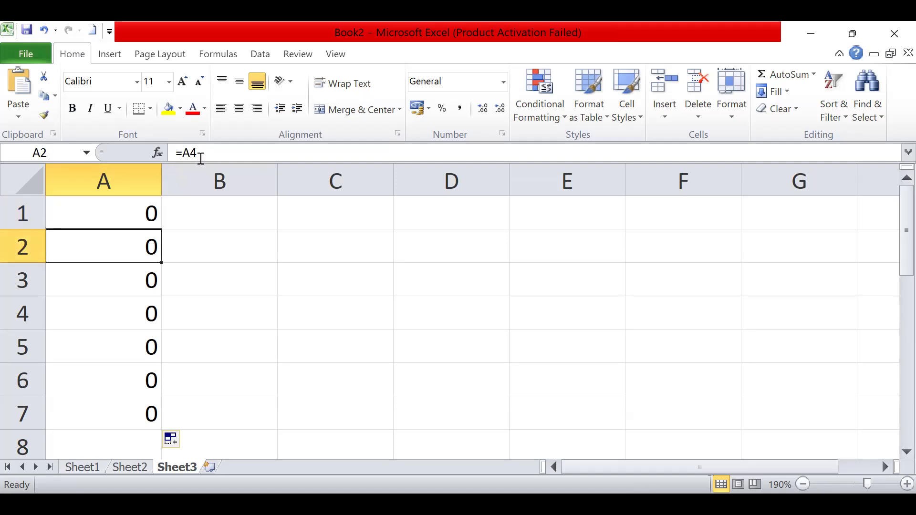
click(123, 270)
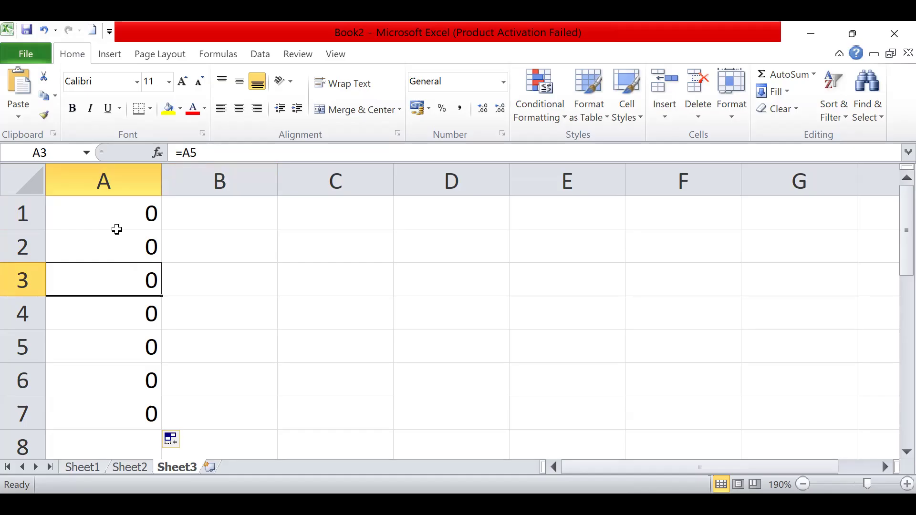
click(117, 231)
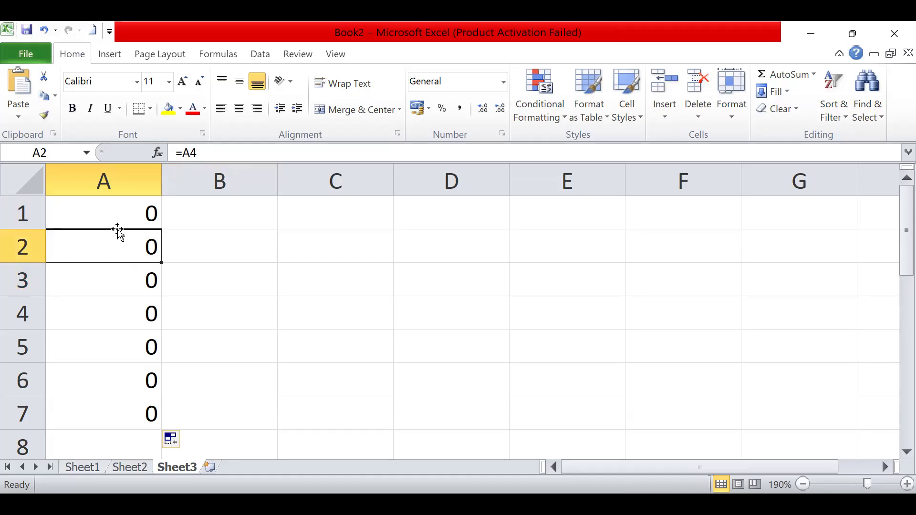
- Clear cells A2:A7 and change the formula in A1 to =A$3
drag(128, 414, 123, 245)
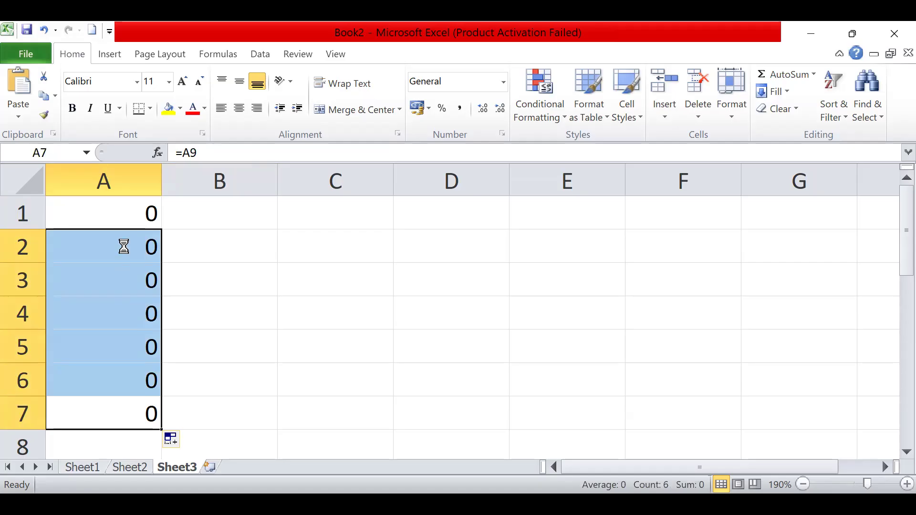
key(Delete)
click(125, 215)
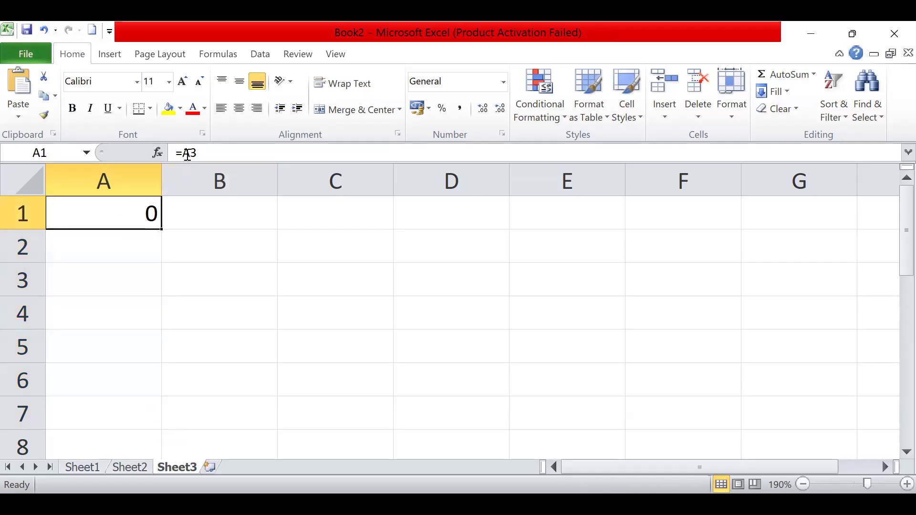
click(187, 153)
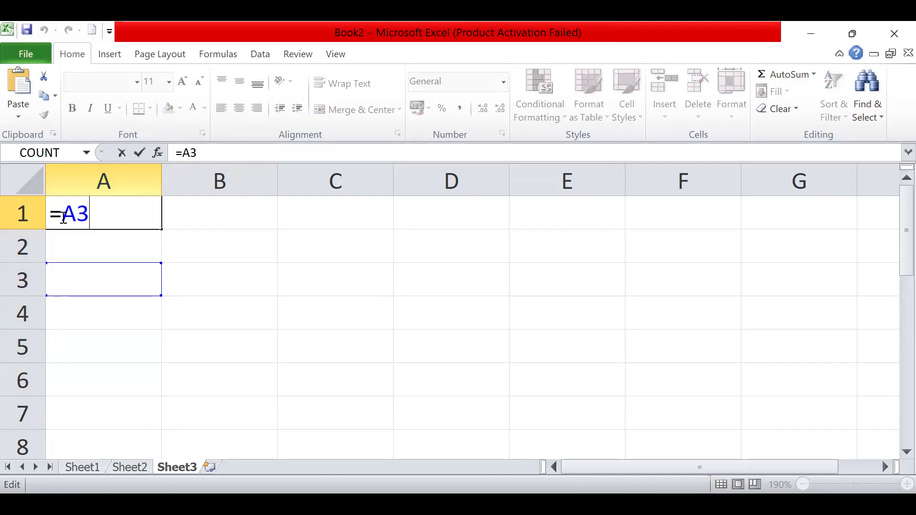
click(76, 214)
text($)
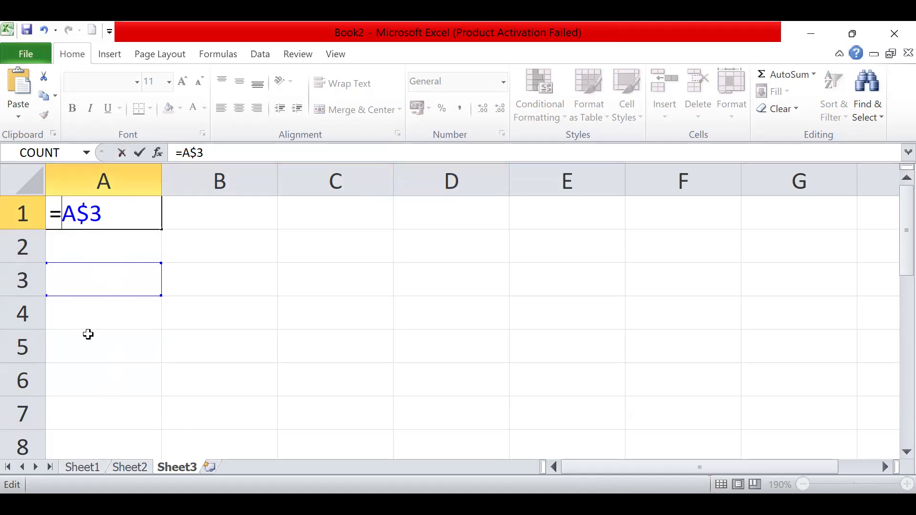
click(106, 220)
key(Return)
- Fill the formula in A1 down through A7
click(126, 210)
mouse_move(157, 230)
mouse_down()
mouse_move(158, 253)
mouse_move(151, 246)
mouse_up()
key(ctrl+z)
drag(160, 230, 157, 432)
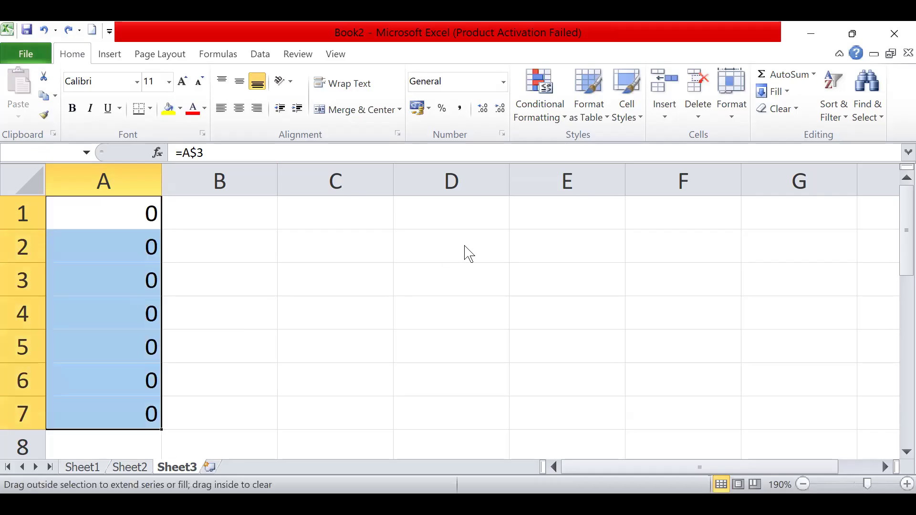
click(730, 209)
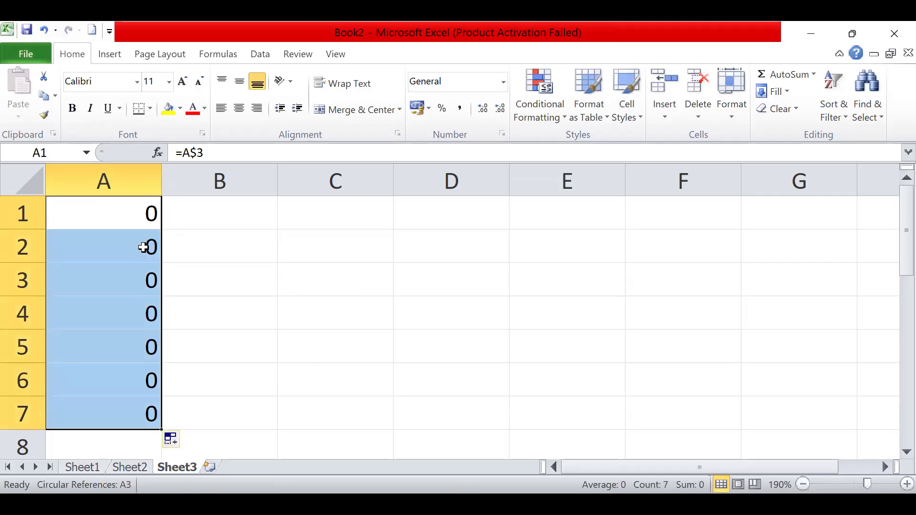
- Check the copied formulas in cells A2, A3 and A4 for the fixed row reference
click(143, 247)
click(127, 278)
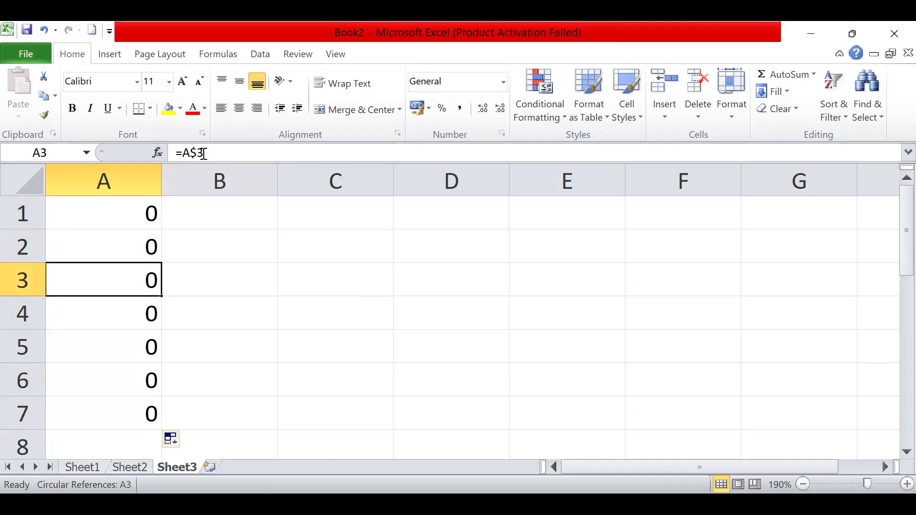
click(127, 306)
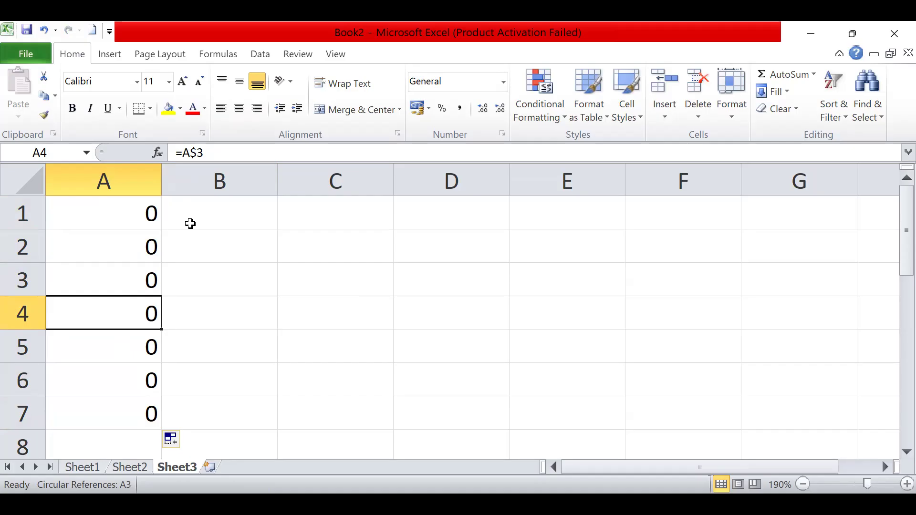
- Change the formula in A1 to the fully absolute reference =$A$3
click(123, 213)
double_click(134, 220)
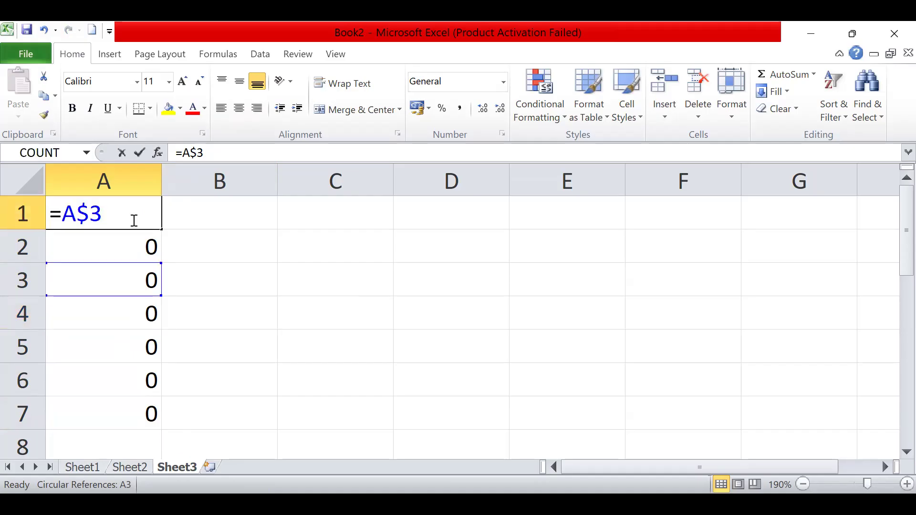
click(67, 215)
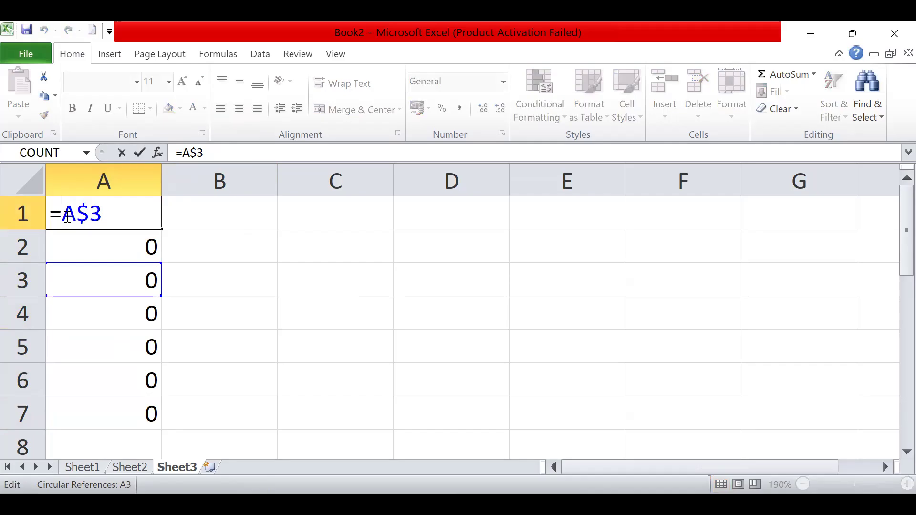
text($)
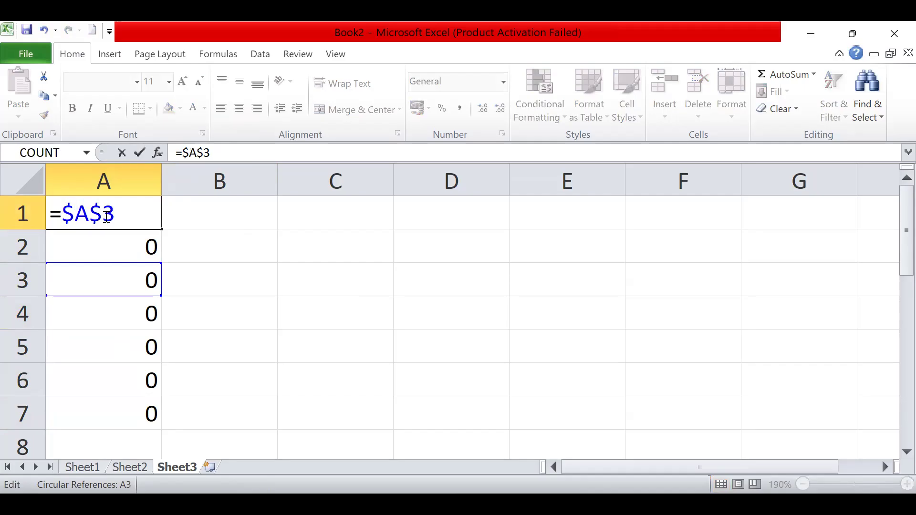
click(186, 246)
- Fill the formula in A1 across to D1 and check the copied formulas in B1, C1 and D1
click(137, 212)
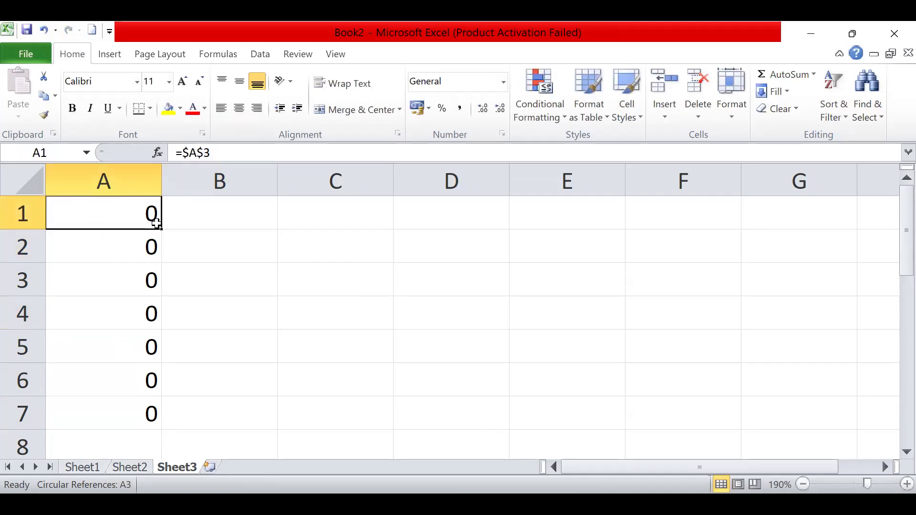
drag(163, 230, 493, 232)
click(242, 222)
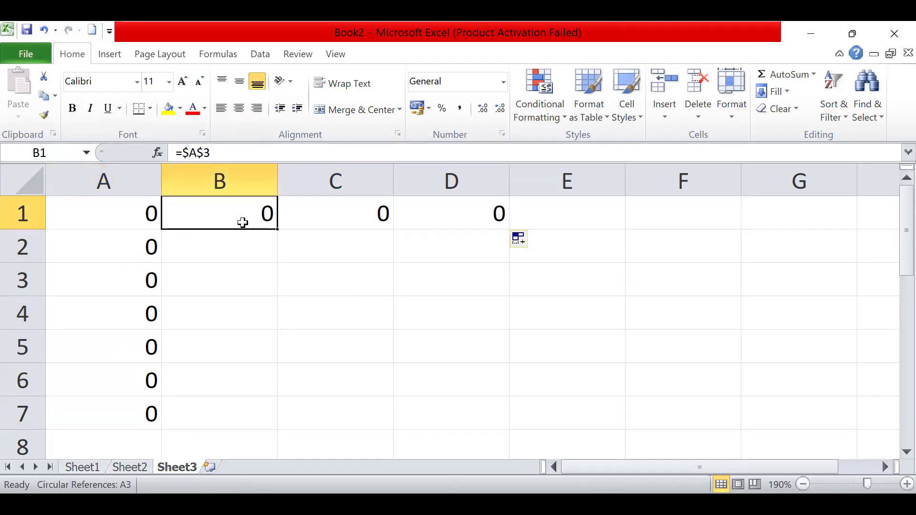
click(317, 208)
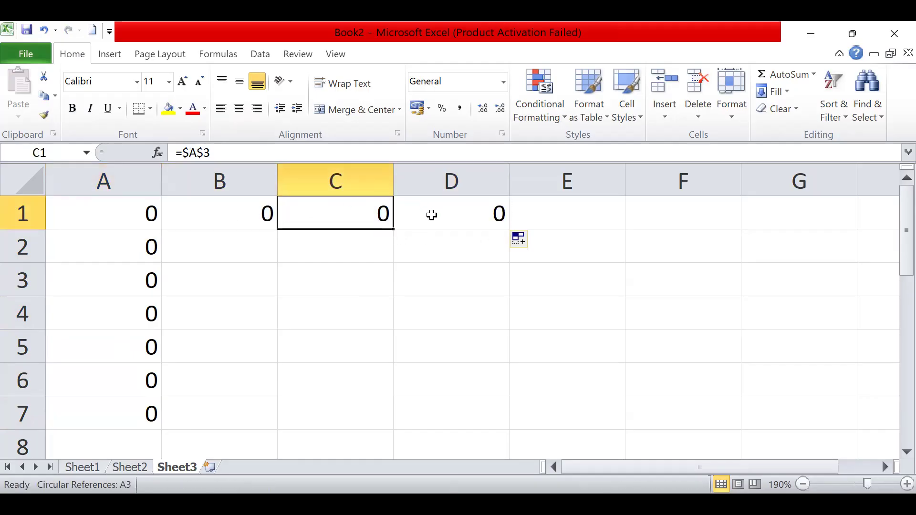
click(436, 219)
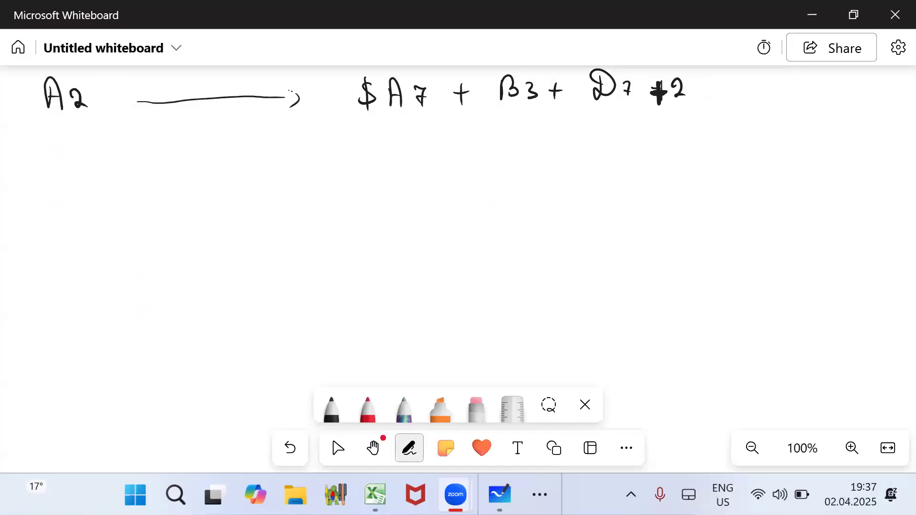
- Switch to Microsoft Whiteboard and handwrite B4 followed by a right-pointing arrow beneath the A2 line in black
drag(51, 154, 52, 177)
mouse_move(50, 153)
mouse_down()
mouse_move(66, 168)
mouse_move(56, 176)
mouse_up()
drag(78, 153, 88, 161)
drag(85, 154, 85, 173)
drag(149, 162, 303, 152)
drag(303, 145, 306, 161)
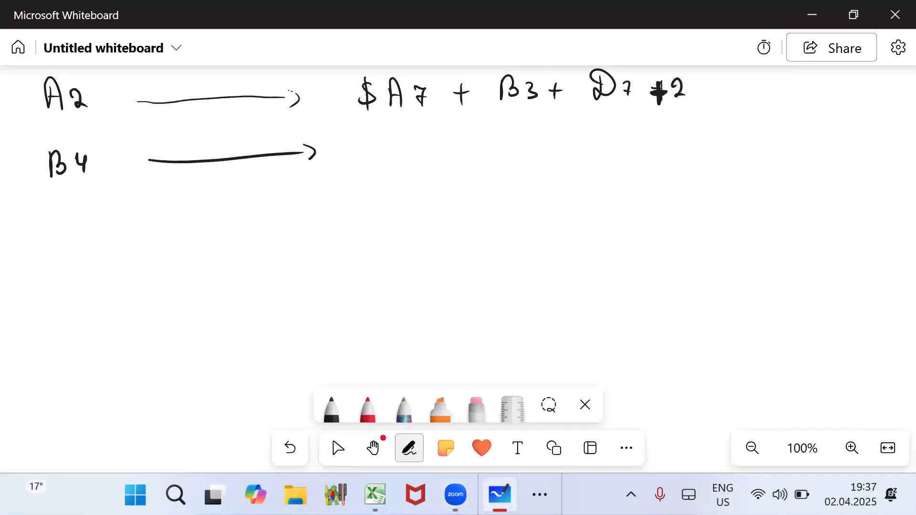
- Draw a question mark after the B4 arrow as the placeholder for the unknown formula
drag(399, 147, 395, 150)
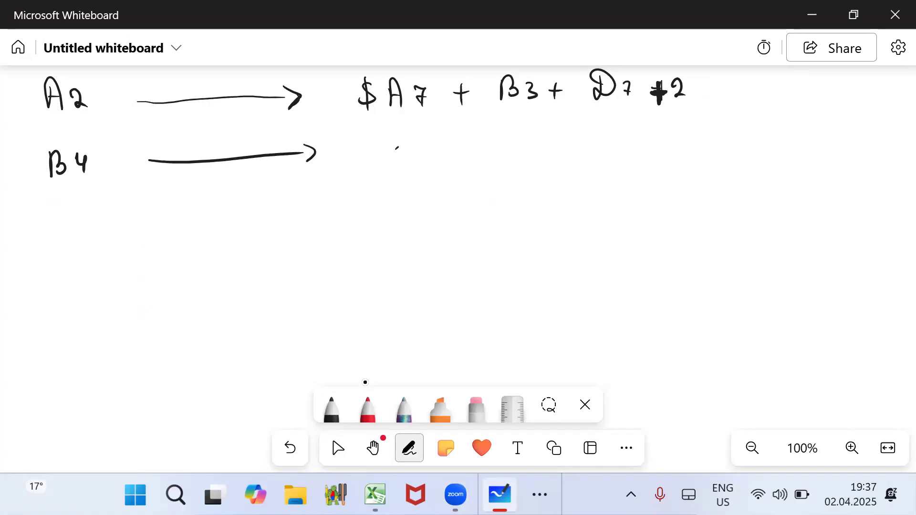
drag(397, 148, 404, 156)
click(403, 174)
click(337, 448)
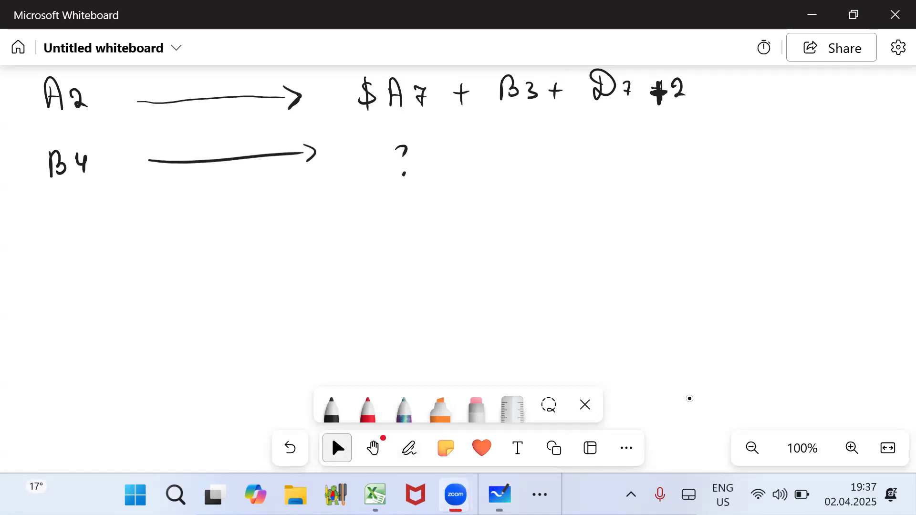
click(463, 336)
- Underline A2 and B4 with curves and handwrite the column shift note "A → B sütun (+1)" beneath them
drag(42, 107, 87, 113)
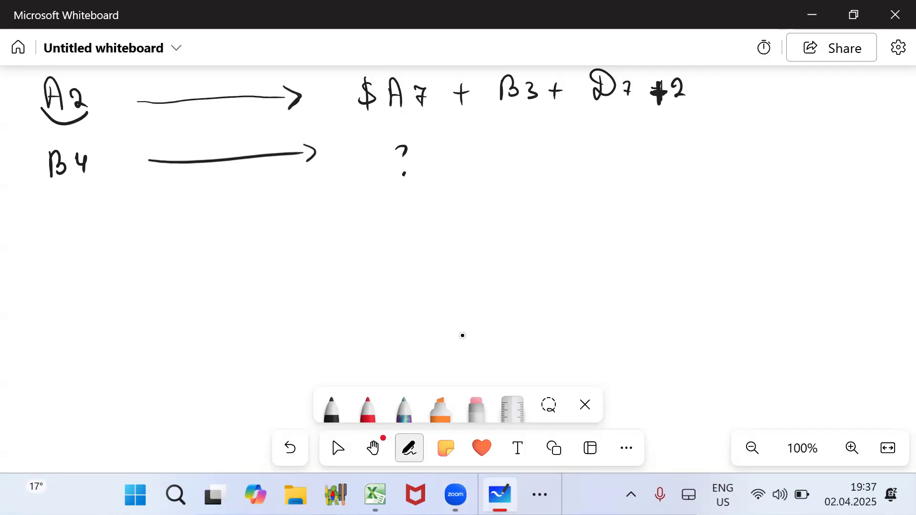
drag(44, 175, 88, 175)
mouse_move(81, 251)
mouse_down()
mouse_move(85, 225)
mouse_move(101, 251)
mouse_move(95, 241)
mouse_up()
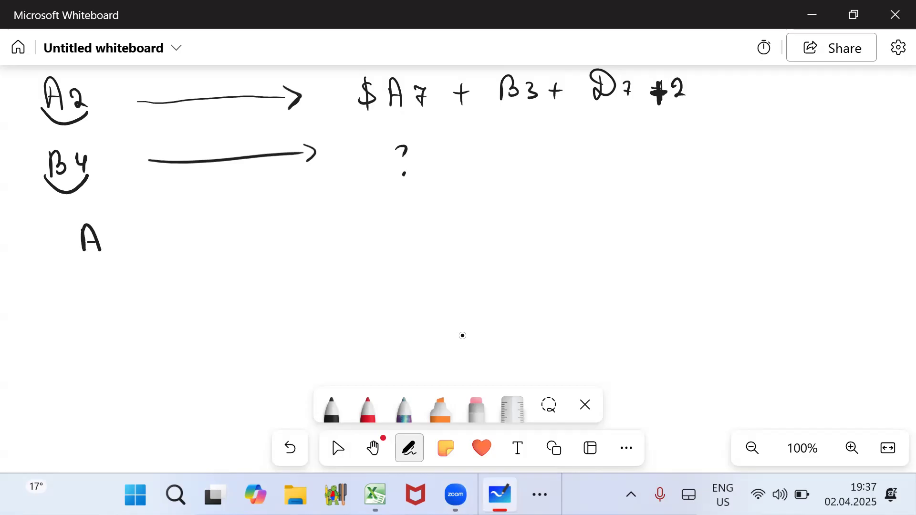
mouse_move(114, 238)
mouse_down()
mouse_move(140, 237)
mouse_move(143, 247)
mouse_move(163, 229)
mouse_move(156, 244)
mouse_up()
mouse_move(228, 227)
mouse_down()
mouse_move(223, 245)
mouse_move(293, 245)
mouse_up()
click(237, 227)
click(244, 226)
drag(322, 213, 327, 249)
mouse_move(336, 238)
mouse_down()
mouse_move(353, 237)
mouse_move(348, 248)
mouse_move(366, 245)
mouse_up()
mouse_move(369, 206)
mouse_down()
mouse_move(379, 230)
mouse_move(370, 260)
mouse_up()
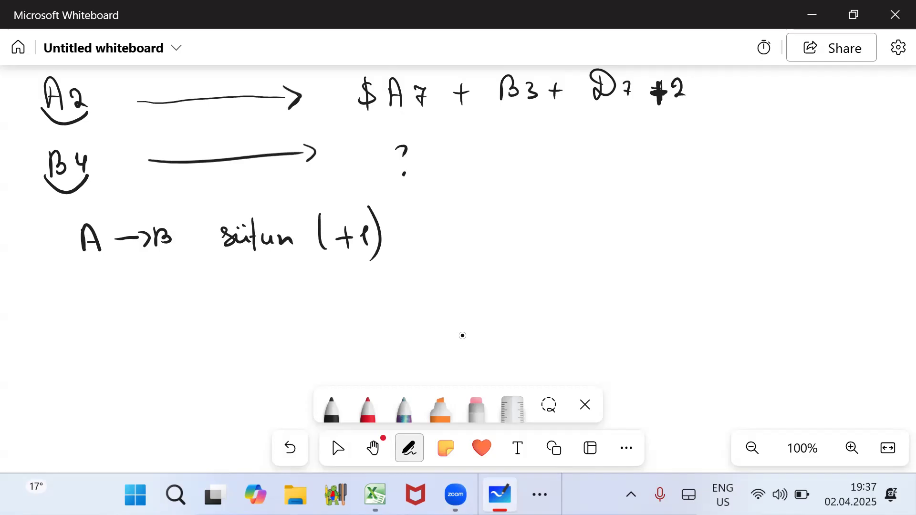
- Draw an arrow from the 2 of A2 to the 4 of B4 and handwrite "2 → 4 sətir (+2)" under the column note
drag(87, 114, 90, 148)
mouse_move(87, 273)
mouse_down()
mouse_move(102, 289)
mouse_move(143, 278)
mouse_up()
drag(145, 271, 173, 281)
drag(170, 271, 170, 288)
drag(229, 279, 229, 285)
mouse_move(240, 276)
mouse_down()
mouse_move(249, 278)
mouse_move(240, 280)
mouse_up()
drag(255, 264, 258, 287)
drag(252, 278, 268, 286)
drag(277, 276, 288, 285)
drag(334, 265, 328, 290)
mouse_move(339, 281)
mouse_down()
mouse_move(355, 280)
mouse_move(346, 290)
mouse_up()
drag(361, 276, 373, 289)
drag(378, 265, 381, 294)
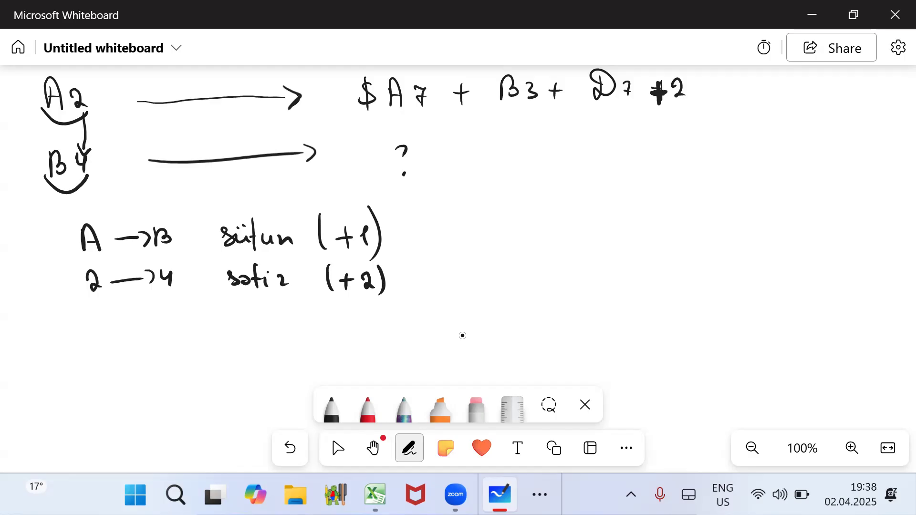
- Insert a black dollar sign between B and 3 in the A2 formula to make it B$3
click(368, 409)
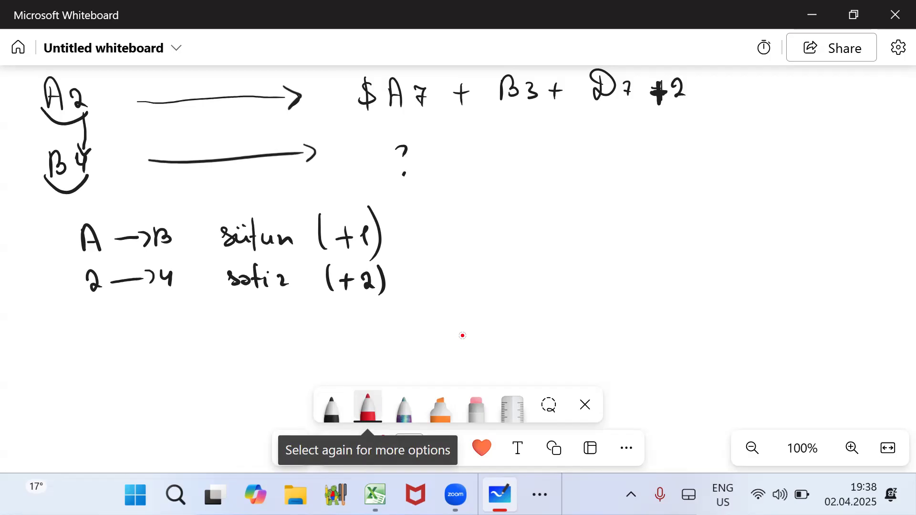
click(330, 402)
mouse_move(525, 73)
mouse_down()
mouse_move(512, 105)
mouse_move(517, 120)
mouse_up()
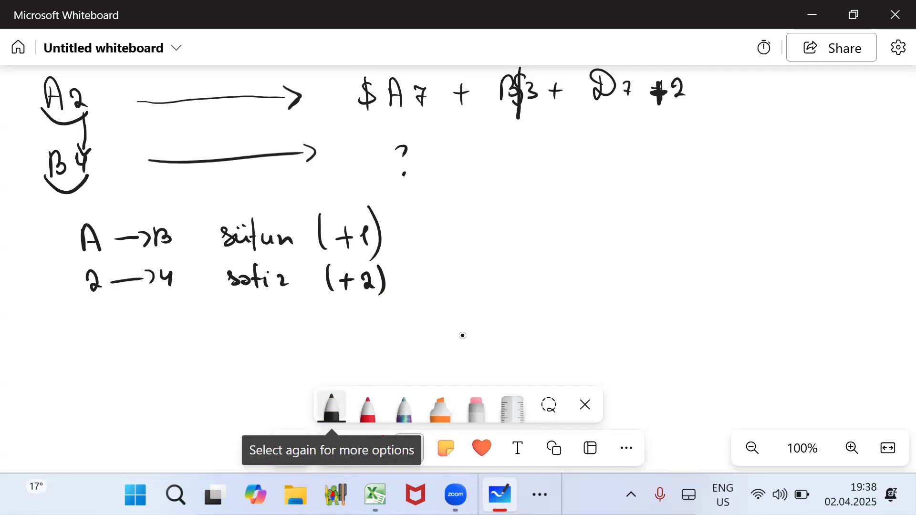
- Underline $A and 7 in red in the A2 formula and write "$A9 +" in red after the B4 arrow
click(367, 408)
mouse_move(359, 108)
mouse_down()
mouse_move(372, 116)
mouse_move(405, 105)
mouse_up()
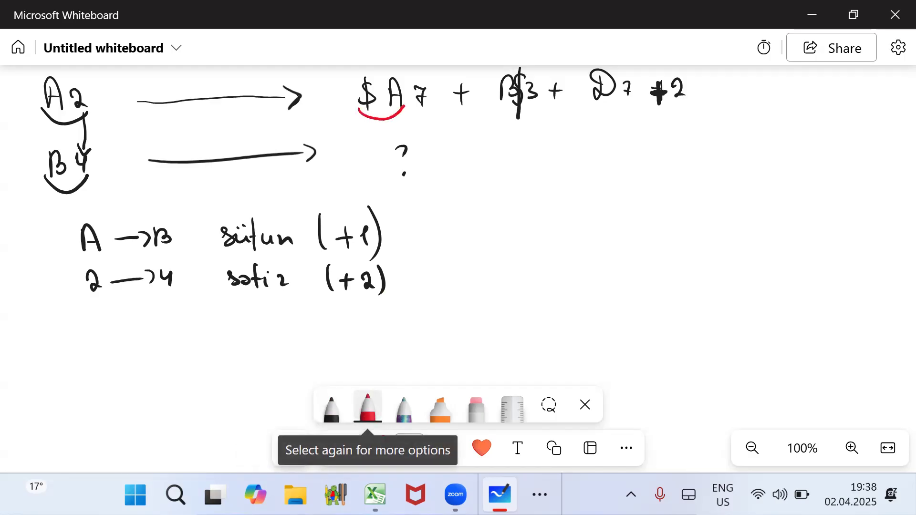
mouse_move(383, 141)
mouse_down()
mouse_move(368, 164)
mouse_move(378, 177)
mouse_move(415, 168)
mouse_move(415, 182)
mouse_up()
drag(404, 164, 416, 162)
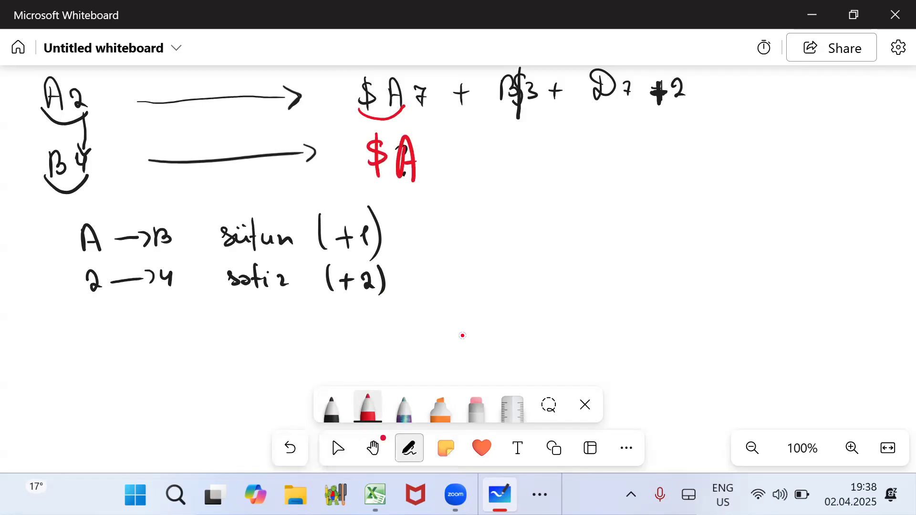
drag(414, 108, 429, 109)
mouse_move(436, 148)
mouse_down()
mouse_move(431, 170)
mouse_move(478, 156)
mouse_up()
drag(470, 149, 470, 170)
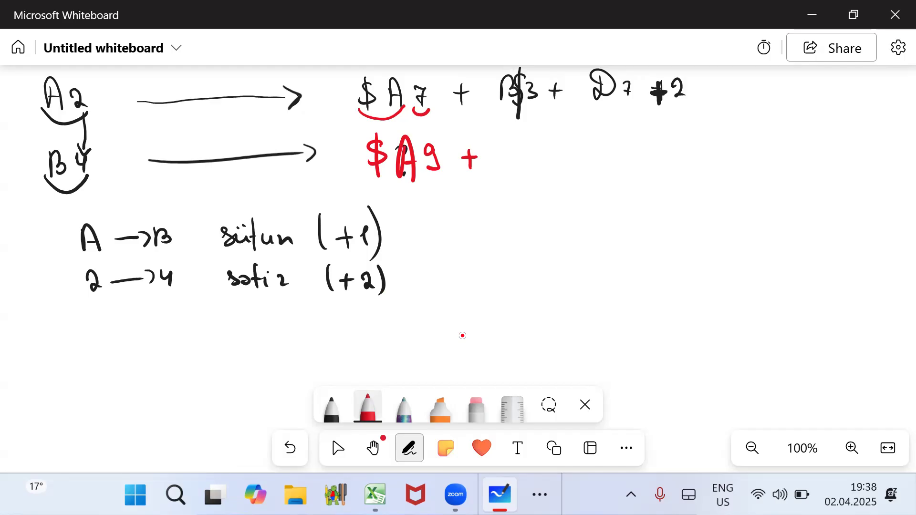
- Continue the B4 formula in red with "C$3 +"
mouse_move(514, 144)
mouse_down()
mouse_move(497, 154)
mouse_move(519, 165)
mouse_up()
mouse_move(535, 142)
mouse_down()
mouse_move(522, 162)
mouse_move(530, 165)
mouse_up()
mouse_move(541, 146)
mouse_down()
mouse_move(549, 151)
mouse_move(543, 163)
mouse_move(584, 152)
mouse_up()
drag(578, 146, 579, 165)
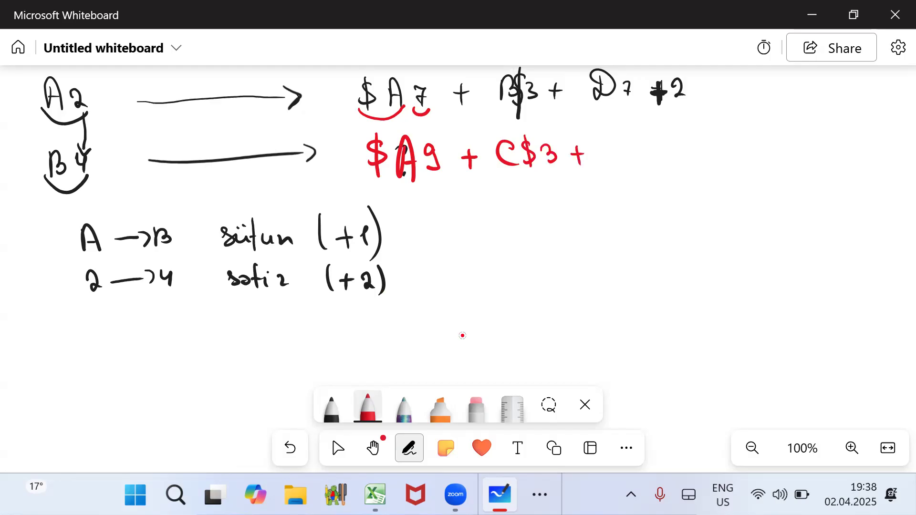
- Underline D7 in red and write the column sequence "A, B, C, D, E" below the notes with an arc arrow from D to E
drag(595, 97, 633, 95)
drag(148, 386, 181, 390)
mouse_move(185, 369)
mouse_down()
mouse_move(191, 384)
mouse_move(201, 382)
mouse_up()
drag(211, 375, 235, 381)
drag(248, 367, 251, 380)
mouse_move(278, 371)
mouse_down()
mouse_move(277, 381)
mouse_move(301, 376)
mouse_move(299, 355)
mouse_up()
drag(289, 369, 298, 369)
mouse_move(241, 368)
mouse_down()
mouse_move(286, 347)
mouse_move(292, 362)
mouse_up()
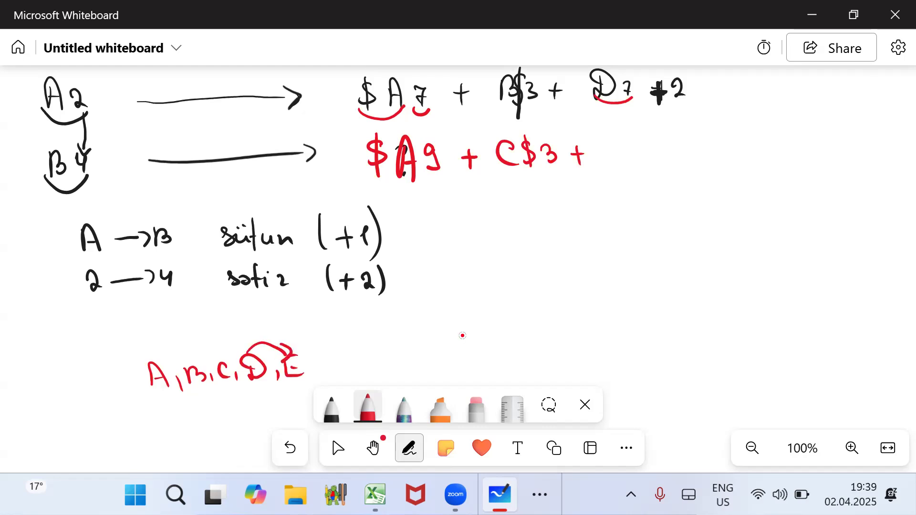
- Add E9 in red as the third term of the B4 formula
mouse_move(599, 138)
mouse_down()
mouse_move(597, 163)
mouse_move(616, 161)
mouse_up()
drag(599, 139, 613, 137)
drag(599, 151, 610, 150)
drag(642, 132, 635, 153)
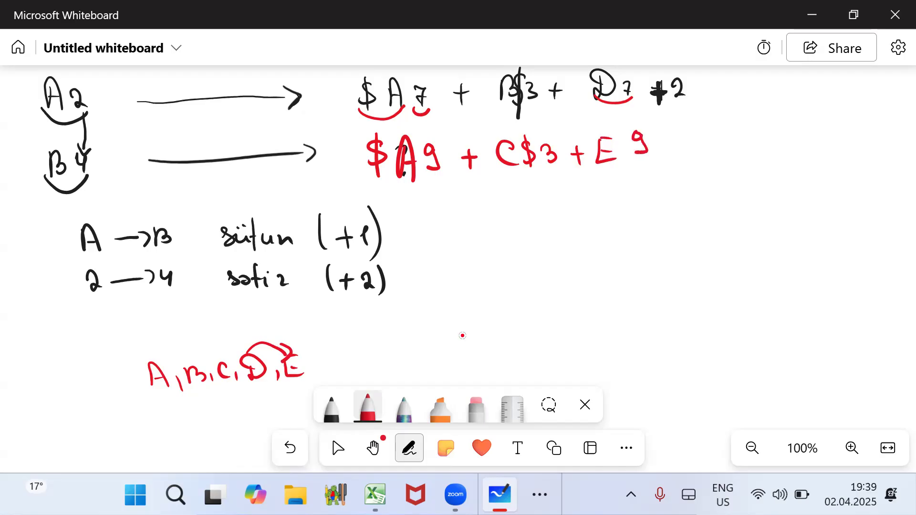
- Complete the red B4 formula with "+2" and underline the constant 2 in the A2 formula in red
mouse_move(652, 146)
mouse_down()
mouse_move(672, 144)
mouse_move(662, 159)
mouse_up()
drag(670, 105, 691, 100)
drag(680, 140, 696, 164)
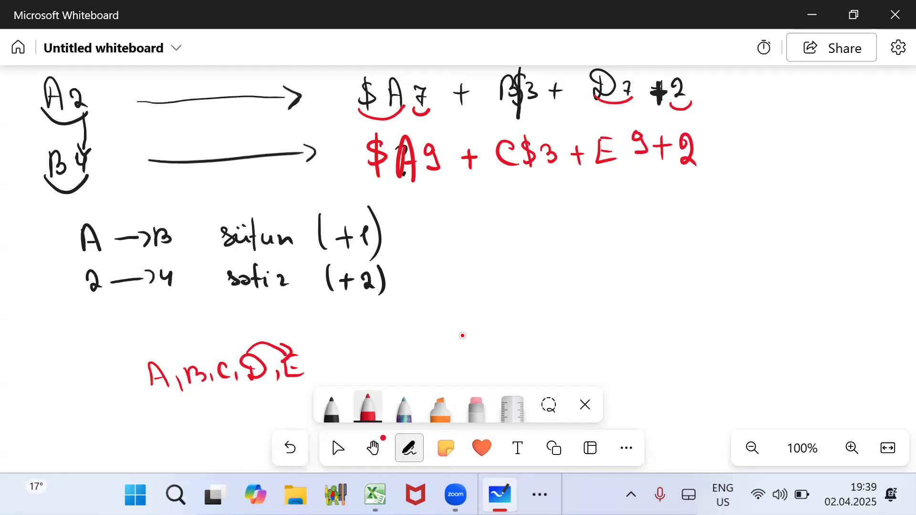
- Create a new blank whiteboard without a template and get the pen ready for writing
click(18, 47)
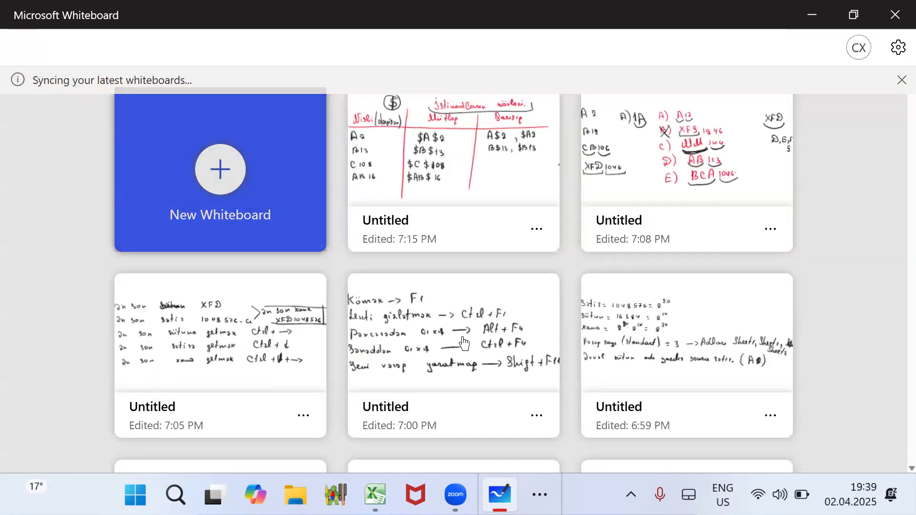
click(464, 342)
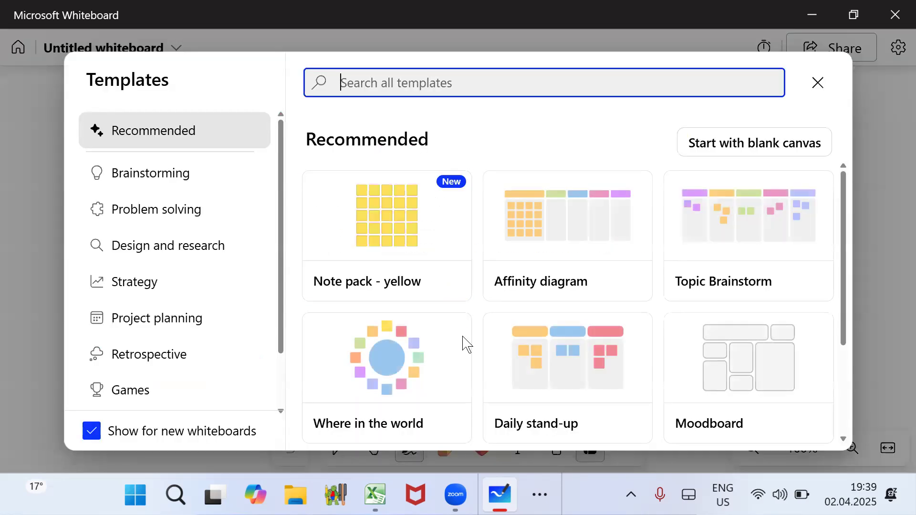
click(818, 83)
click(338, 448)
key(alt+w)
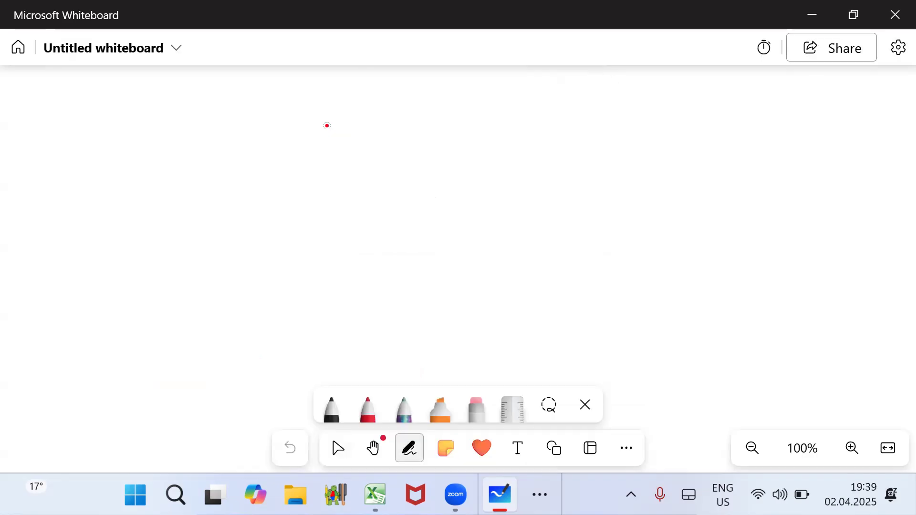
- Write B7 in red with D3 below it, and draw a long arrow after B7
mouse_move(86, 92)
mouse_down()
mouse_move(101, 111)
mouse_move(100, 102)
mouse_up()
drag(123, 91, 131, 112)
drag(125, 103, 135, 103)
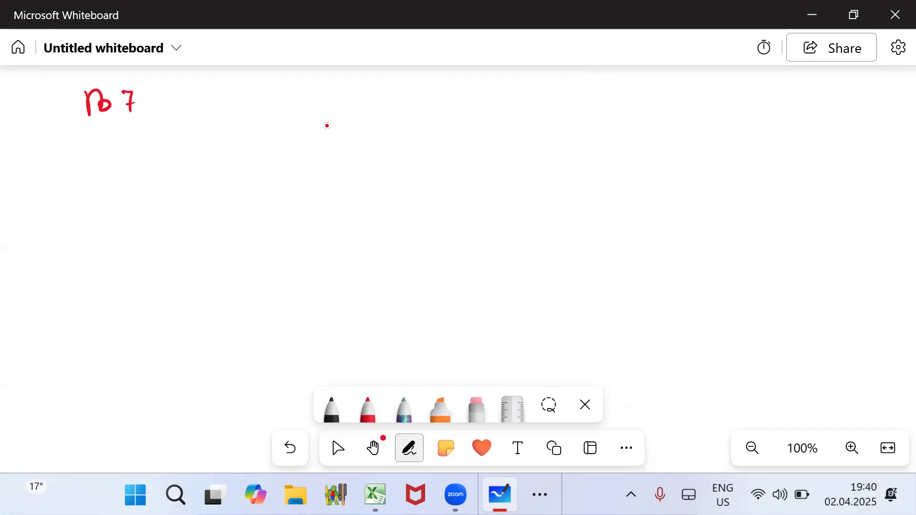
mouse_move(98, 170)
mouse_down()
mouse_move(100, 190)
mouse_move(89, 165)
mouse_move(145, 180)
mouse_up()
mouse_move(190, 96)
mouse_down()
mouse_move(325, 94)
mouse_move(334, 102)
mouse_up()
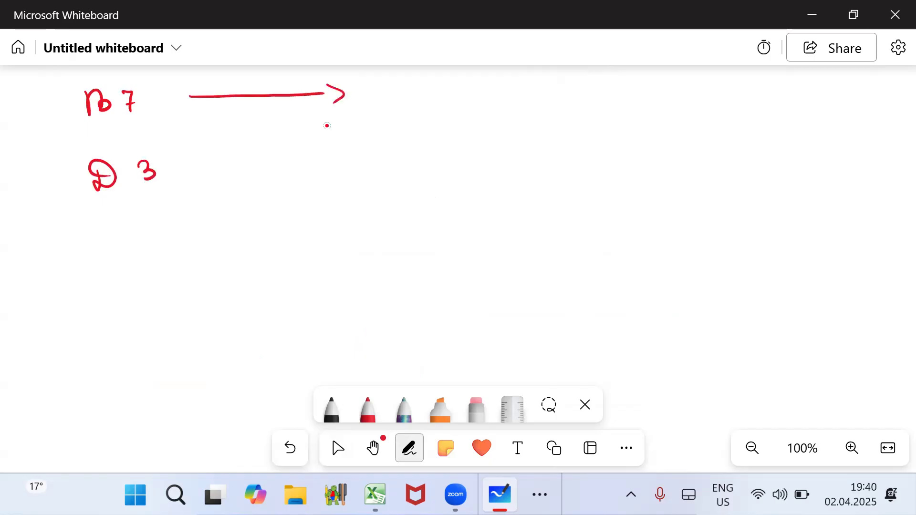
- Write the formula "$A8 + $B$2 + C12 + 5" in red after the B7 arrow
mouse_move(409, 78)
mouse_down()
mouse_move(397, 102)
mouse_move(407, 105)
mouse_up()
mouse_move(429, 84)
mouse_down()
mouse_move(447, 101)
mouse_move(457, 100)
mouse_move(453, 82)
mouse_move(515, 90)
mouse_move(508, 101)
mouse_up()
drag(557, 81, 550, 105)
mouse_move(562, 82)
mouse_down()
mouse_move(563, 103)
mouse_move(578, 101)
mouse_up()
mouse_move(585, 78)
mouse_down()
mouse_move(586, 103)
mouse_move(630, 94)
mouse_up()
drag(624, 84, 625, 104)
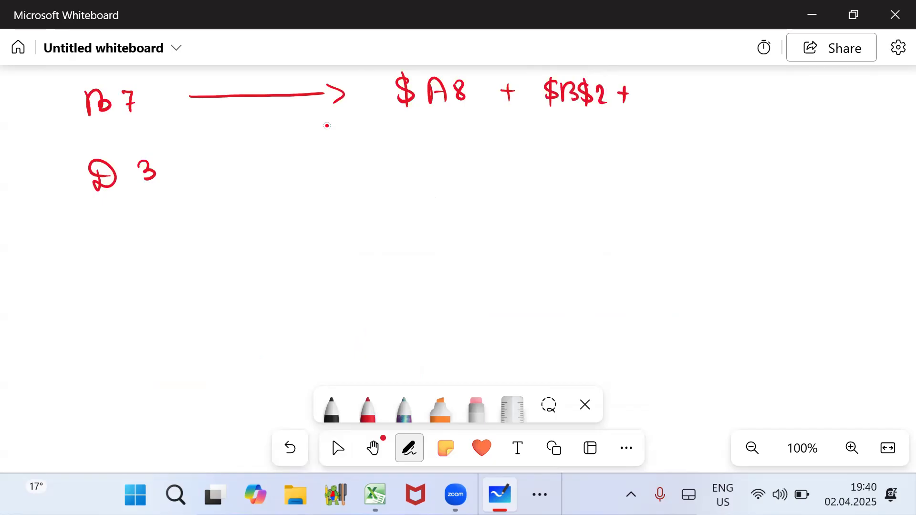
mouse_move(659, 81)
mouse_down()
mouse_move(664, 96)
mouse_move(678, 97)
mouse_up()
drag(681, 83, 696, 94)
mouse_move(706, 89)
mouse_down()
mouse_move(732, 96)
mouse_move(746, 79)
mouse_up()
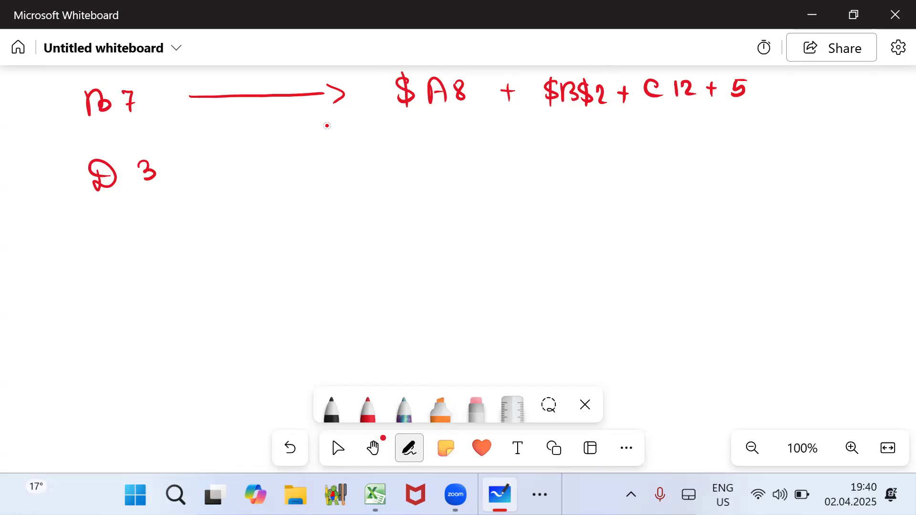
- Draw a red arrow after D3 and underline both B7 and D3 with red brackets
drag(201, 164, 329, 168)
mouse_move(336, 154)
mouse_down()
mouse_move(347, 156)
mouse_move(338, 178)
mouse_up()
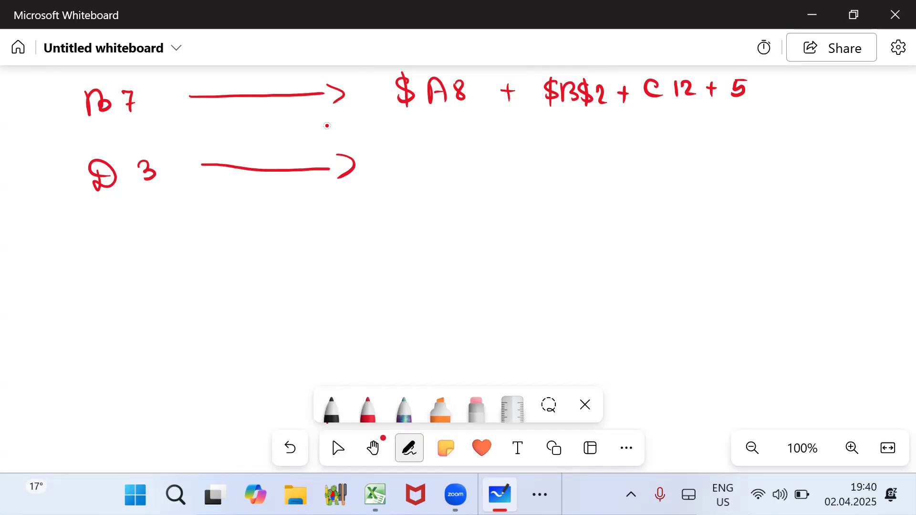
key(Escape)
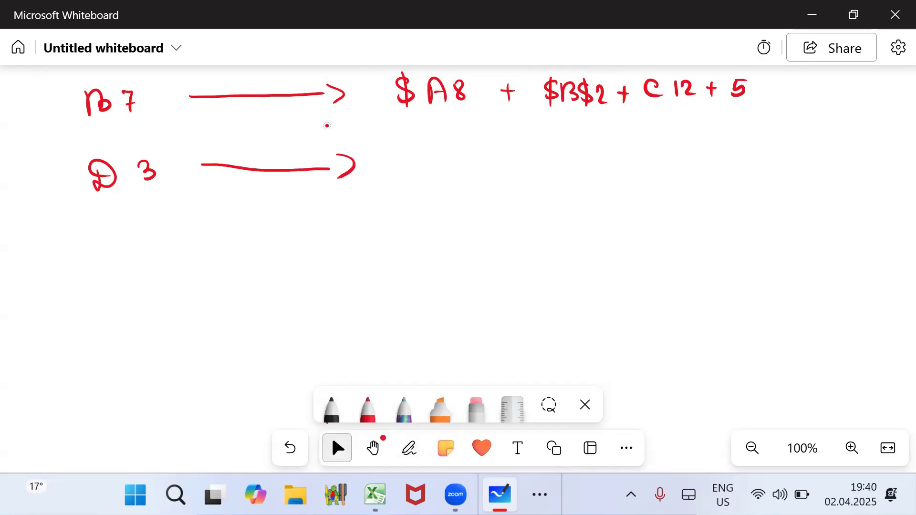
mouse_move(76, 118)
mouse_down()
mouse_move(97, 127)
mouse_move(151, 112)
mouse_up()
mouse_move(84, 192)
mouse_down()
mouse_move(138, 198)
mouse_move(180, 187)
mouse_up()
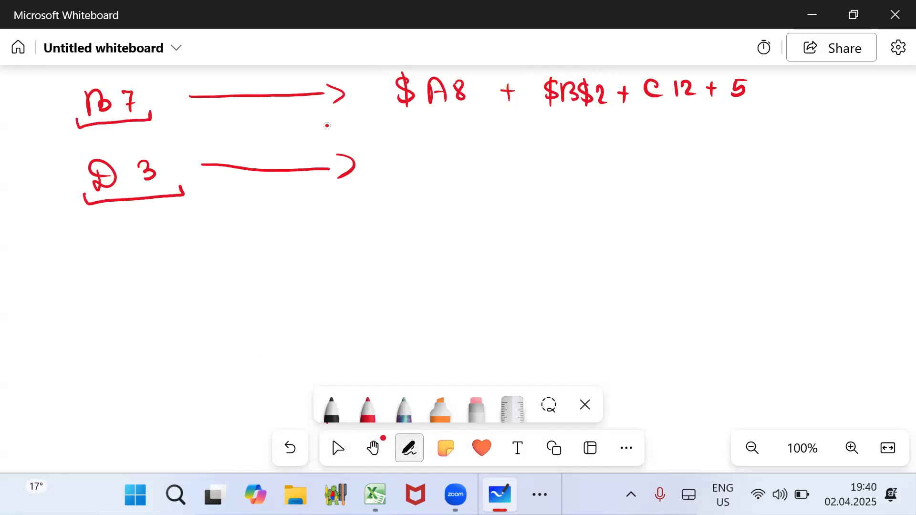
- Draw black arrows from B to D and from 7 to 3, and write "sütun" in black below D3
click(331, 410)
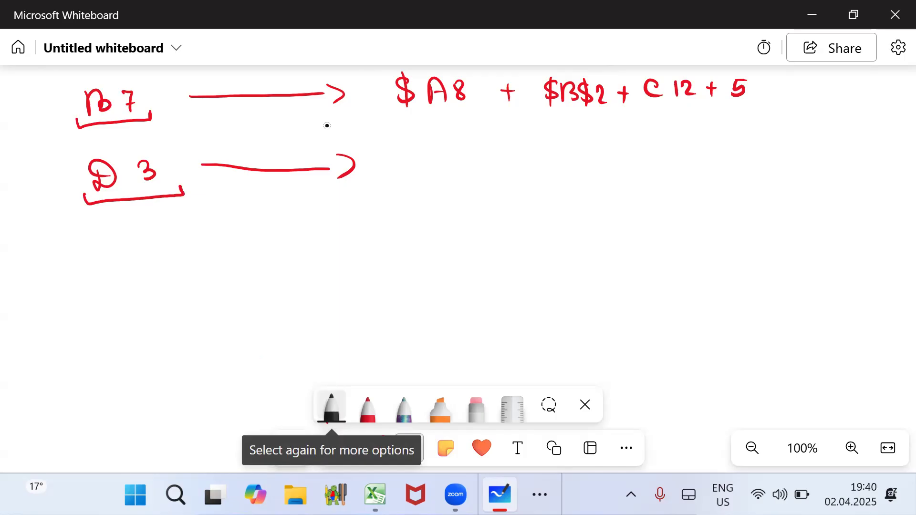
mouse_move(97, 125)
mouse_down()
mouse_move(99, 152)
mouse_move(109, 151)
mouse_up()
mouse_move(138, 116)
mouse_down()
mouse_move(143, 151)
mouse_move(152, 151)
mouse_up()
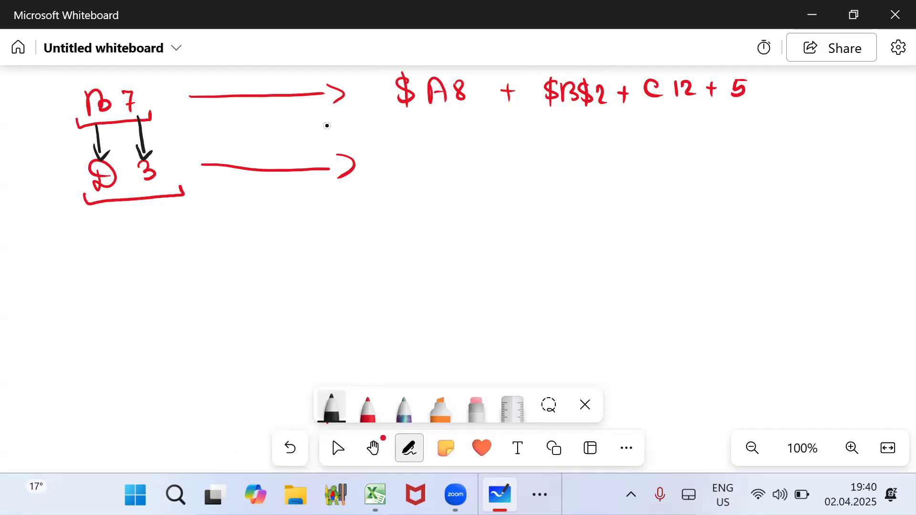
drag(69, 242, 59, 263)
drag(73, 251, 99, 260)
click(78, 244)
click(84, 244)
drag(91, 248, 102, 247)
drag(106, 248, 117, 257)
drag(121, 257, 131, 255)
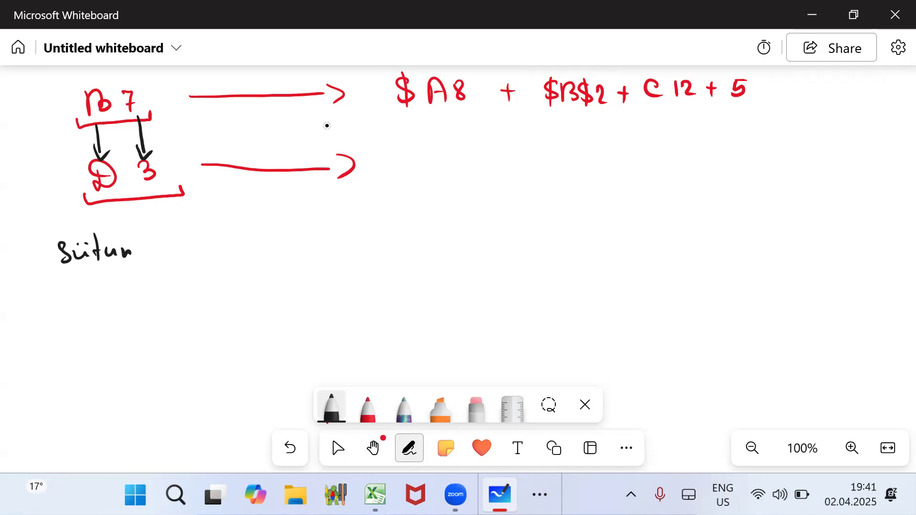
- Write the column sequence "A, B, C, D, E, F, G" in black below the notes with an arc arrow from B to D
drag(72, 359, 74, 384)
mouse_move(75, 358)
mouse_down()
mouse_move(84, 370)
mouse_move(77, 382)
mouse_move(40, 386)
mouse_move(54, 387)
mouse_up()
mouse_move(35, 378)
mouse_down()
mouse_move(71, 390)
mouse_move(113, 386)
mouse_up()
drag(126, 361, 136, 383)
mouse_move(156, 364)
mouse_down()
mouse_move(158, 378)
mouse_move(181, 381)
mouse_up()
mouse_move(193, 359)
mouse_down()
mouse_move(209, 375)
mouse_move(204, 355)
mouse_up()
drag(199, 364, 226, 384)
mouse_move(234, 349)
mouse_down()
mouse_move(233, 372)
mouse_move(246, 347)
mouse_up()
drag(234, 363, 245, 362)
drag(259, 363, 258, 377)
mouse_move(278, 347)
mouse_down()
mouse_move(279, 367)
mouse_move(269, 376)
mouse_up()
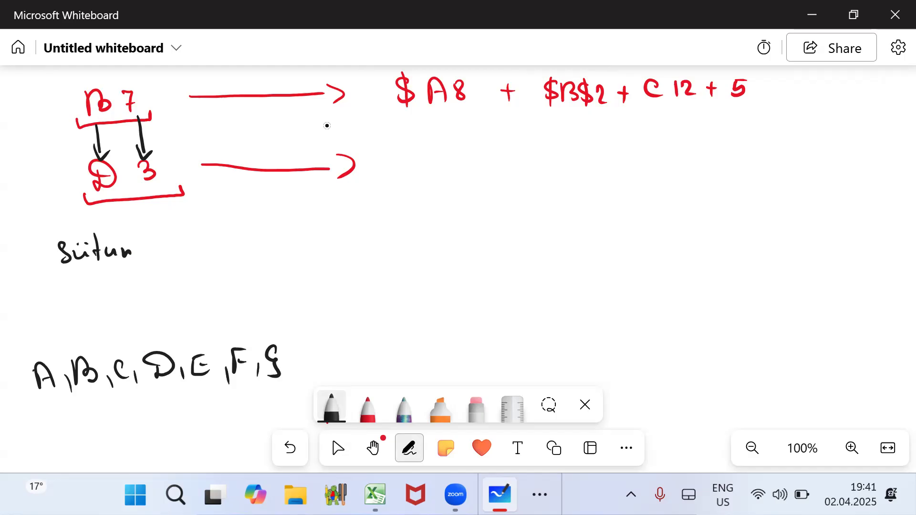
mouse_move(78, 352)
mouse_down()
mouse_move(117, 330)
mouse_move(157, 340)
mouse_move(162, 351)
mouse_up()
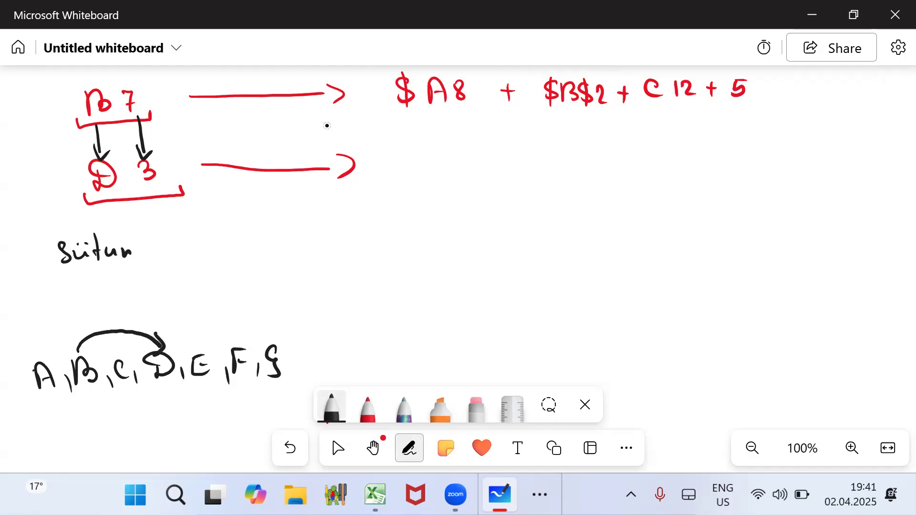
- Write "+2" after "sütun" and add the row shift note "sətir −4" beneath it
drag(162, 249, 183, 246)
mouse_move(172, 238)
mouse_down()
mouse_move(170, 261)
mouse_move(202, 256)
mouse_up()
mouse_move(65, 283)
mouse_down()
mouse_move(60, 300)
mouse_move(93, 300)
mouse_up()
drag(87, 289, 95, 287)
mouse_move(105, 286)
mouse_down()
mouse_move(106, 298)
mouse_move(124, 288)
mouse_up()
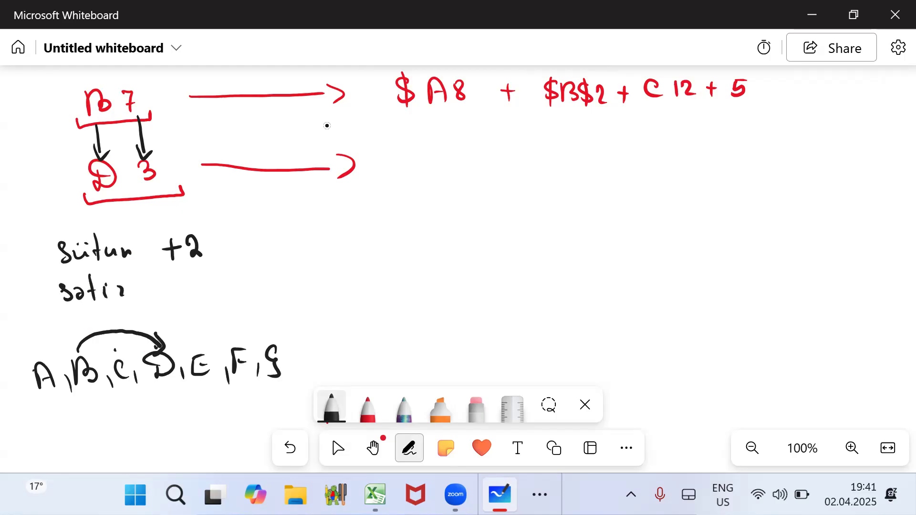
drag(162, 288, 213, 287)
drag(210, 275, 211, 296)
- Underline the whole B7 formula in black and circle the column and row shift notes
mouse_move(393, 111)
mouse_down()
mouse_move(658, 116)
mouse_move(778, 107)
mouse_up()
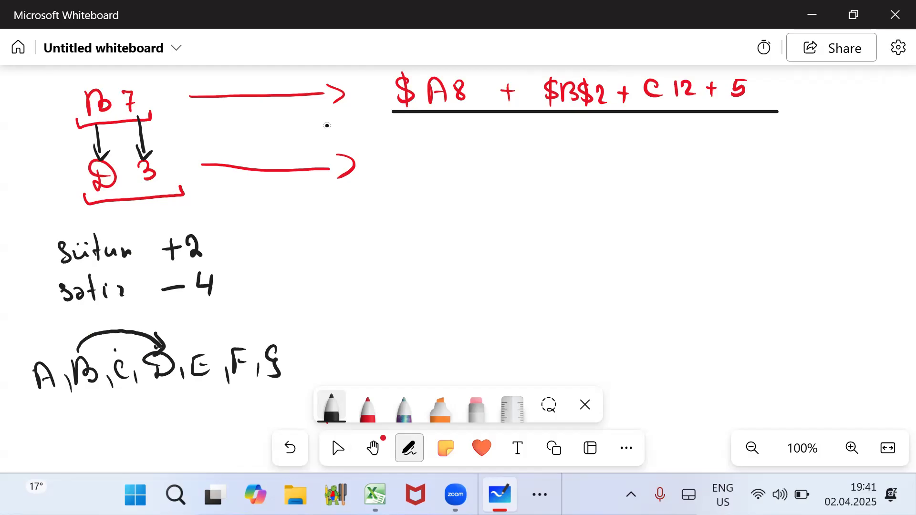
mouse_move(221, 228)
mouse_down()
mouse_move(37, 225)
mouse_move(85, 315)
mouse_move(247, 283)
mouse_move(221, 228)
mouse_up()
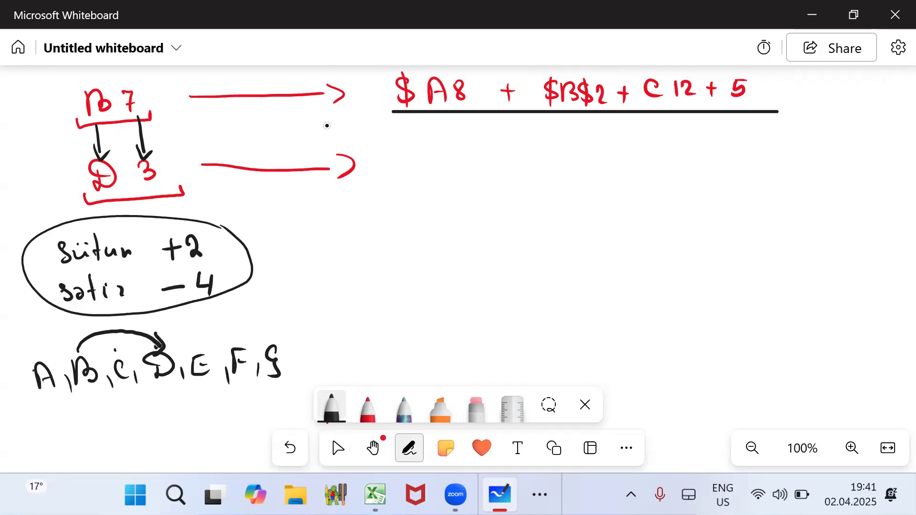
- Begin the D3 formula in black after its arrow with "$A4 +"
mouse_move(410, 151)
mouse_down()
mouse_move(397, 178)
mouse_move(439, 178)
mouse_move(435, 166)
mouse_up()
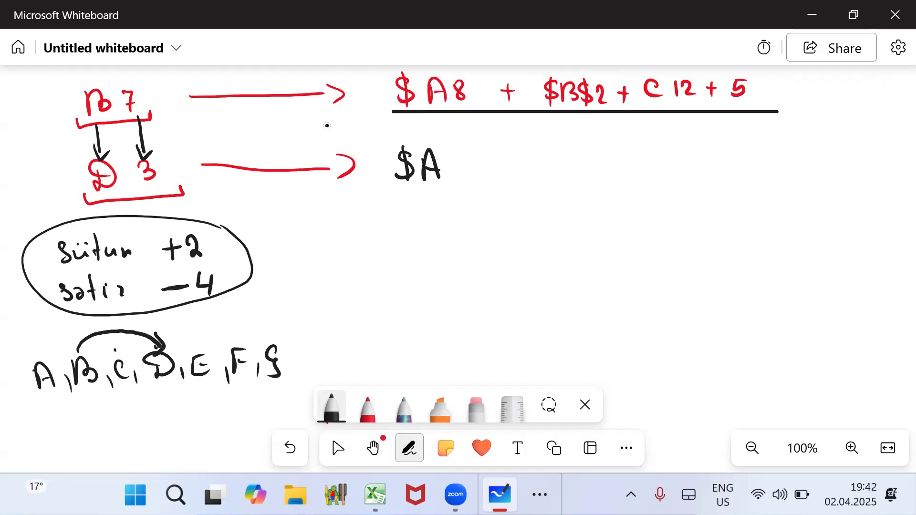
drag(458, 155, 469, 167)
drag(466, 157, 467, 180)
mouse_move(501, 163)
mouse_down()
mouse_move(521, 162)
mouse_move(511, 178)
mouse_up()
- Underline $B$2 in the B7 formula in black and continue the D3 formula with "$B$2 +"
drag(542, 108, 607, 101)
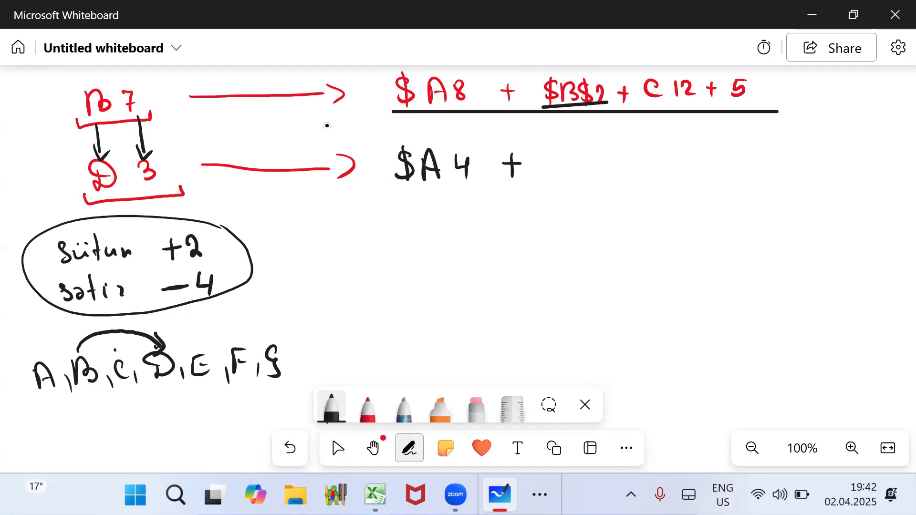
key(ctrl+z)
drag(547, 107, 609, 104)
mouse_move(545, 153)
mouse_down()
mouse_move(531, 176)
mouse_move(555, 179)
mouse_up()
mouse_move(556, 151)
mouse_down()
mouse_move(566, 163)
mouse_move(557, 177)
mouse_move(579, 165)
mouse_move(575, 175)
mouse_up()
mouse_move(582, 149)
mouse_down()
mouse_move(581, 180)
mouse_move(609, 177)
mouse_up()
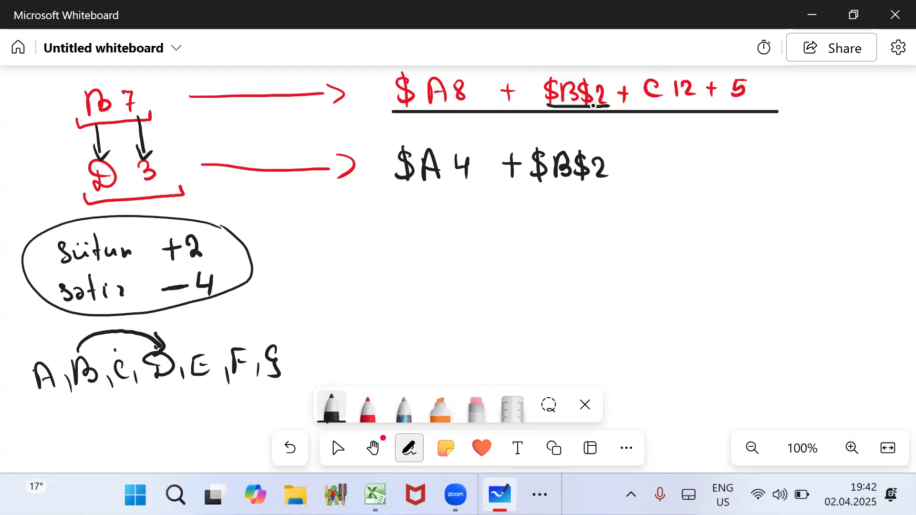
mouse_move(620, 168)
mouse_down()
mouse_move(639, 168)
mouse_move(629, 182)
mouse_up()
- Underline C12 in the B7 formula and draw an arc arrow from C to E in the column sequence
drag(643, 103, 700, 102)
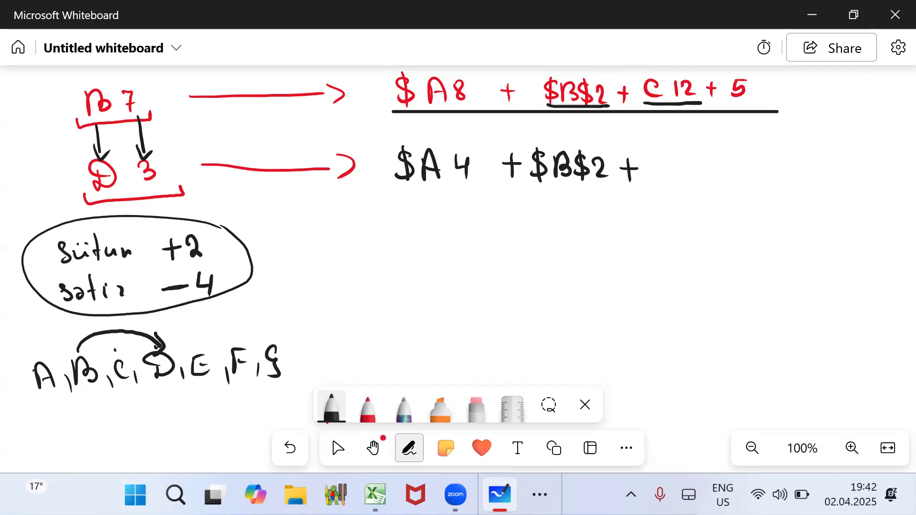
key(ctrl+z)
drag(646, 107, 705, 107)
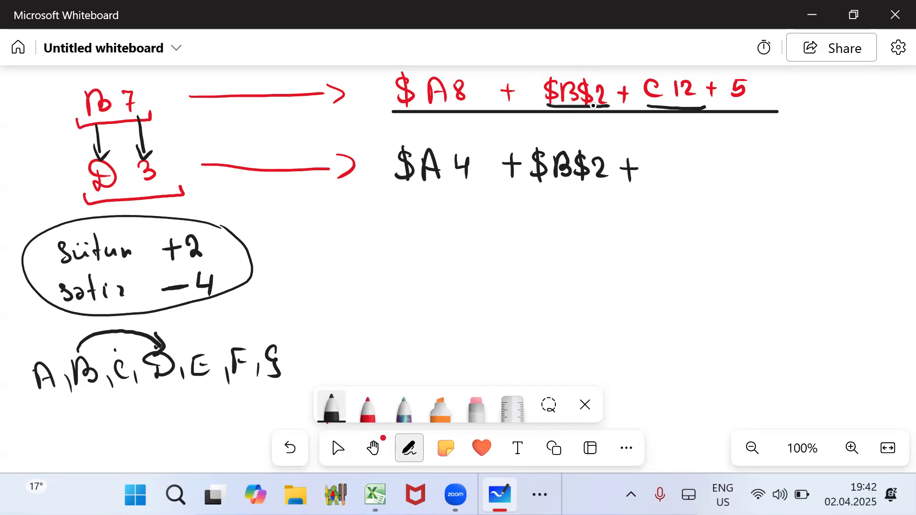
mouse_move(117, 356)
mouse_down()
mouse_move(168, 317)
mouse_move(205, 350)
mouse_move(212, 340)
mouse_up()
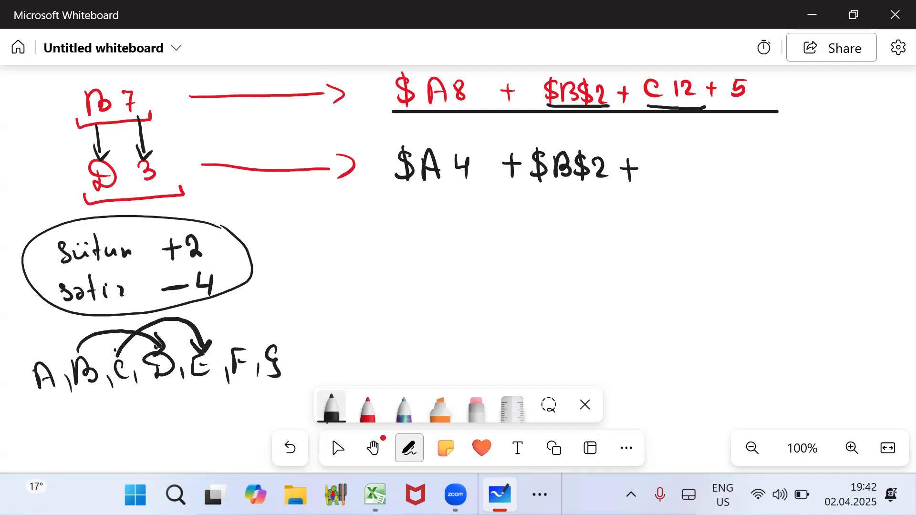
- Finish the D3 formula in black with "E8 + 5"
mouse_move(662, 152)
mouse_down()
mouse_move(656, 178)
mouse_move(680, 176)
mouse_up()
mouse_move(663, 154)
mouse_down()
mouse_move(675, 153)
mouse_move(674, 164)
mouse_up()
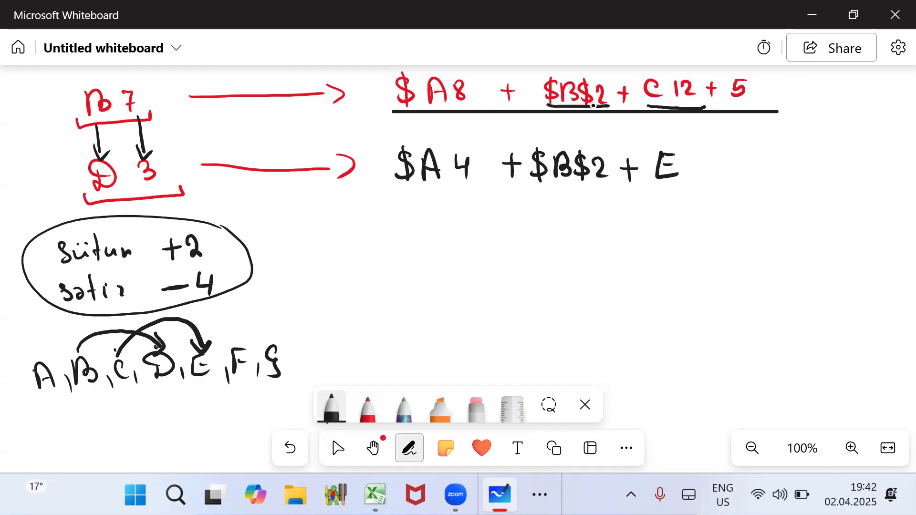
mouse_move(700, 157)
mouse_down()
mouse_move(693, 179)
mouse_move(690, 159)
mouse_move(736, 165)
mouse_up()
mouse_move(727, 158)
mouse_down()
mouse_move(727, 179)
mouse_move(748, 165)
mouse_move(747, 177)
mouse_move(762, 154)
mouse_up()
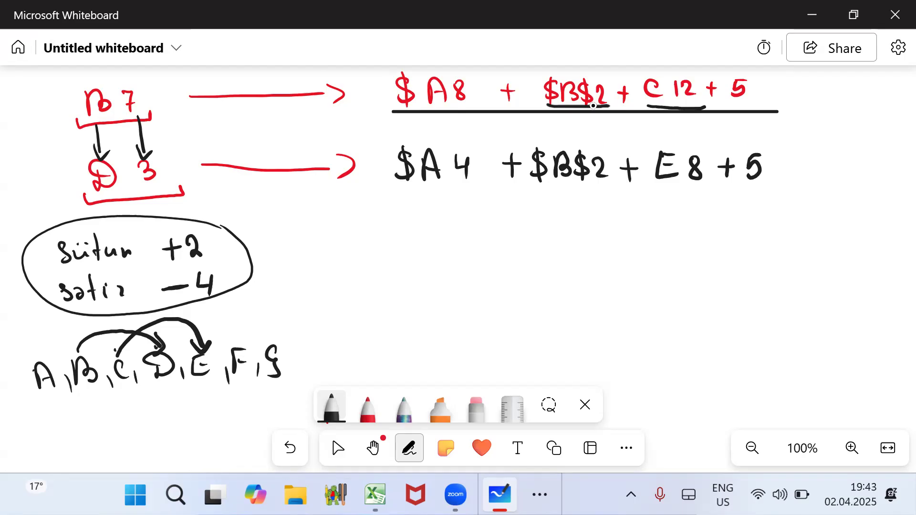
- Switch to Excel and clear the contents of all cells on Sheet3
click(470, 443)
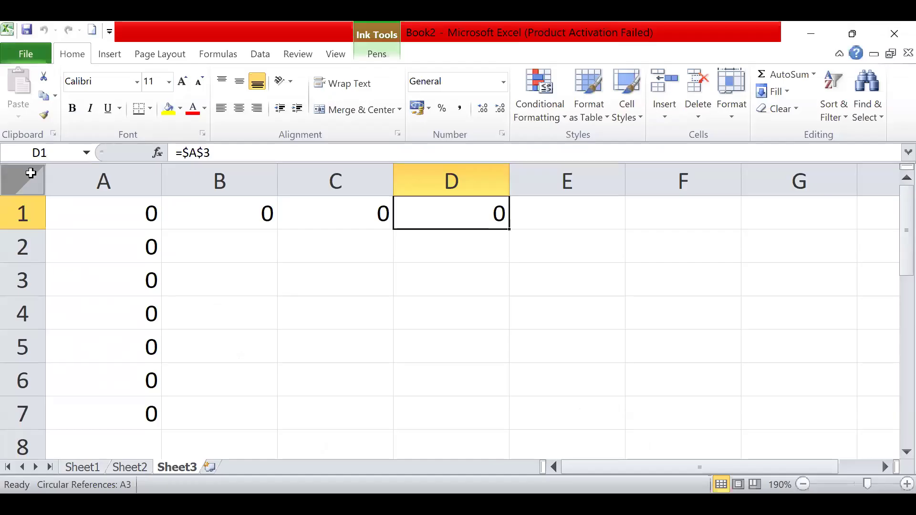
click(29, 181)
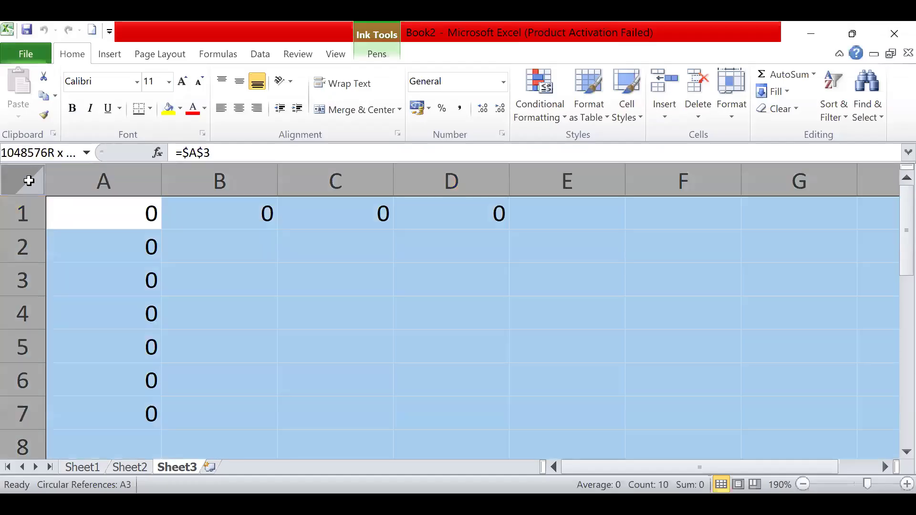
key(Delete)
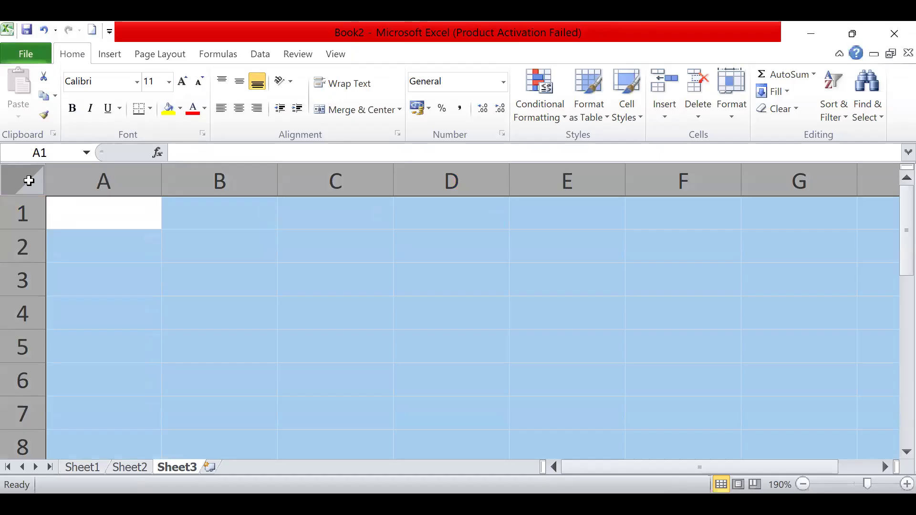
- Enter the formula =5*2 in cell A1
click(101, 224)
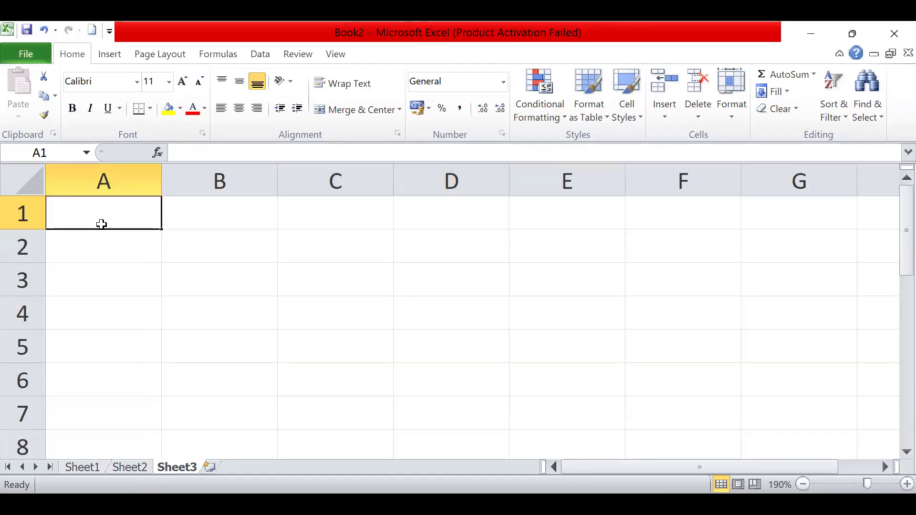
text(=)
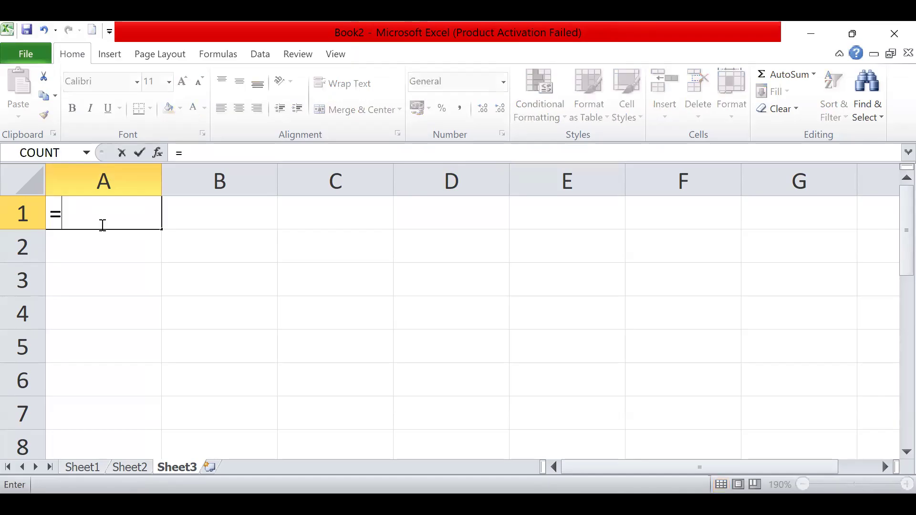
text(5*2)
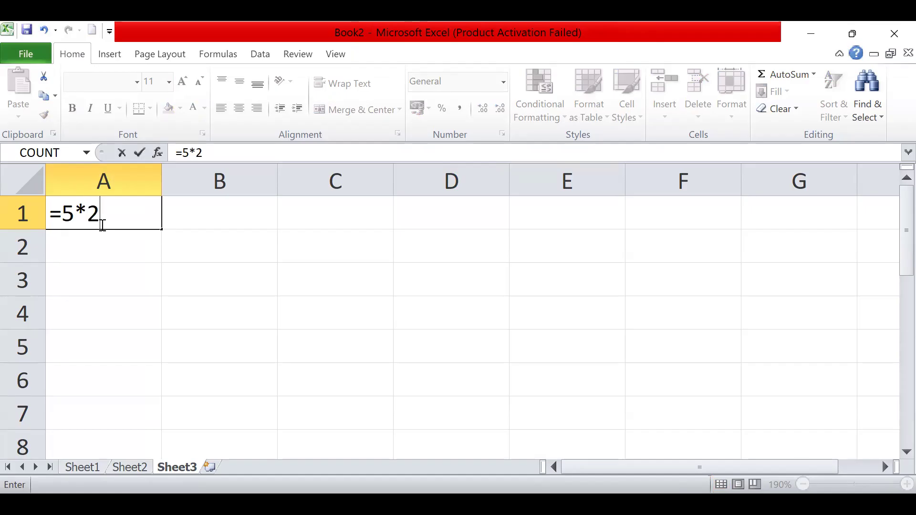
key(Return)
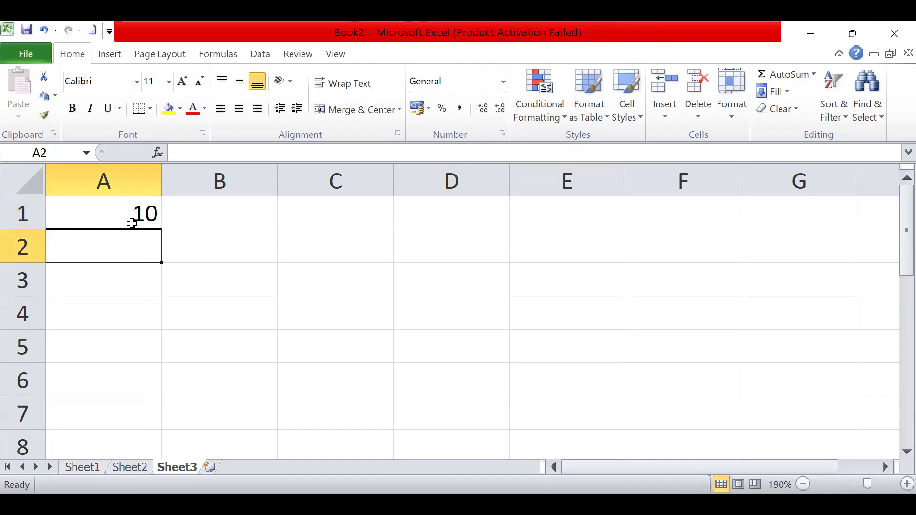
- Enter the addition formula =5+8 in cell A2 and the subtraction formula =5-8 in cell A3
text(=)
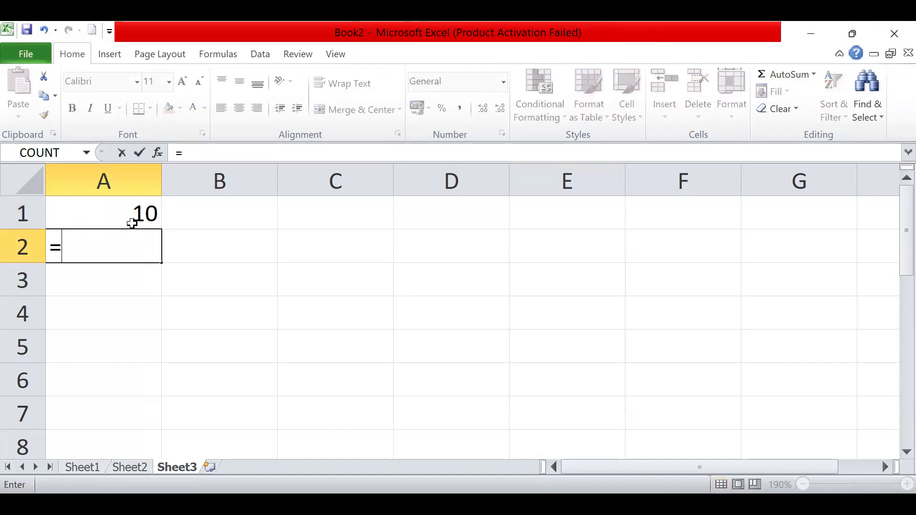
text(5+8)
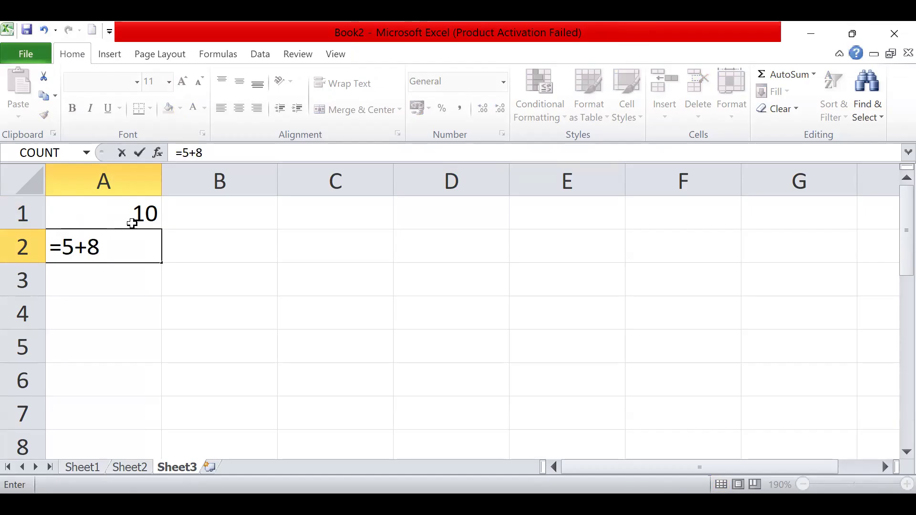
key(Return)
text(=)
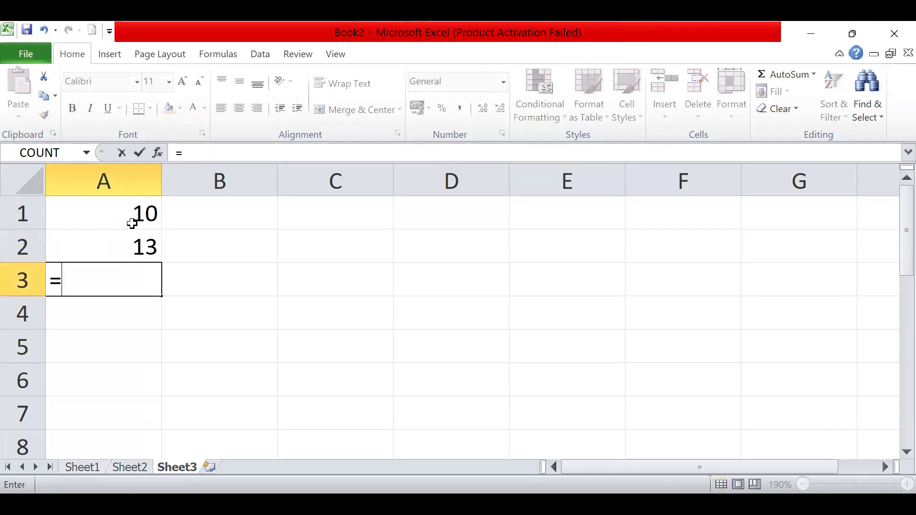
text(5-8)
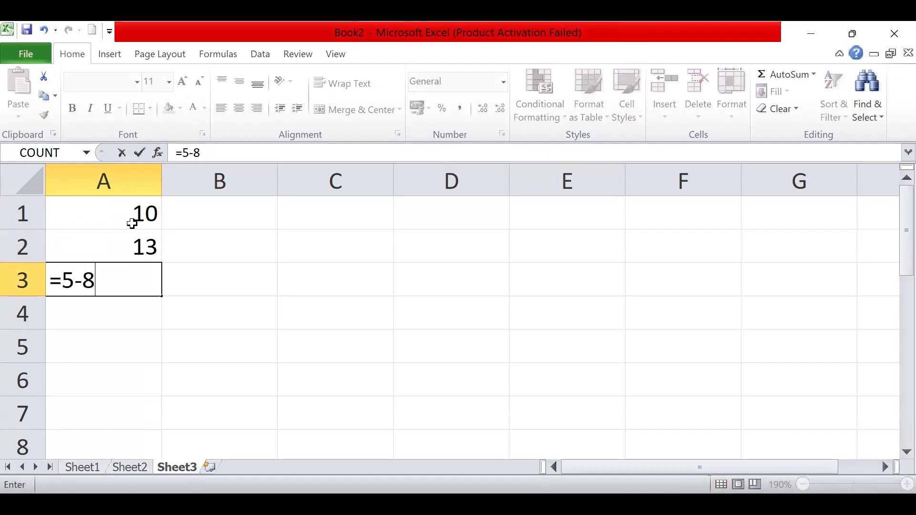
key(Return)
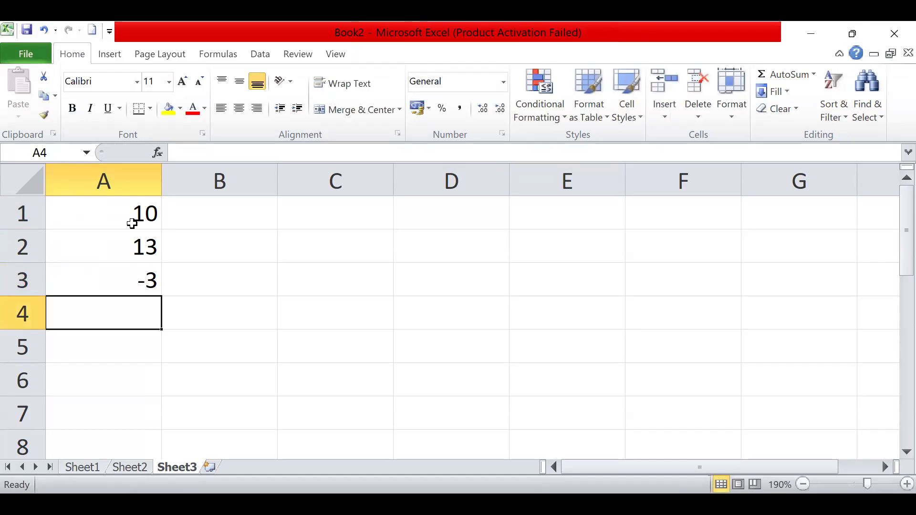
- Enter the division formula =4/2 in cell A4
text(=4/2)
key(Return)
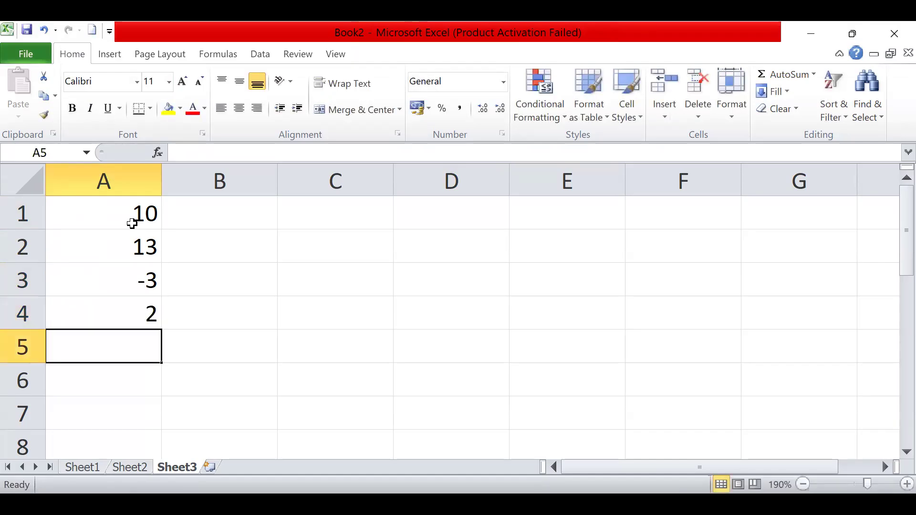
- Enter 5+3 in cell B1 without a leading equals sign
click(187, 216)
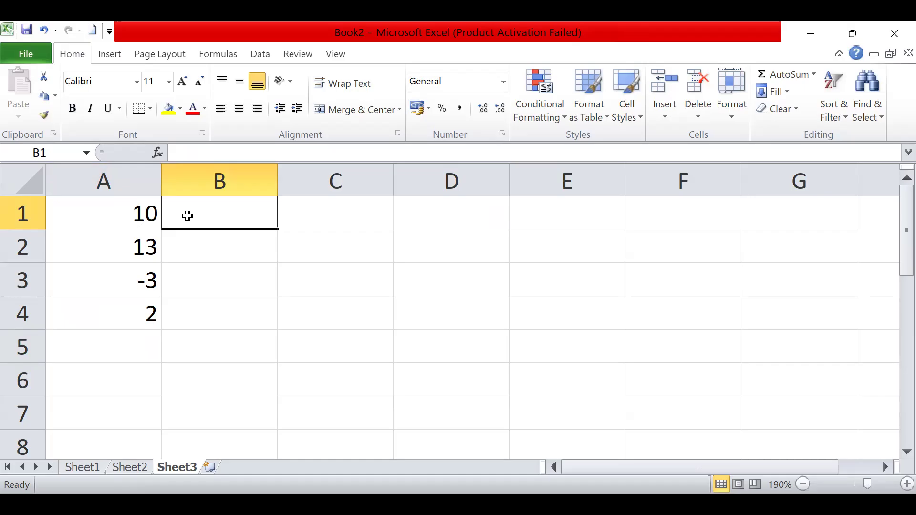
text(=)
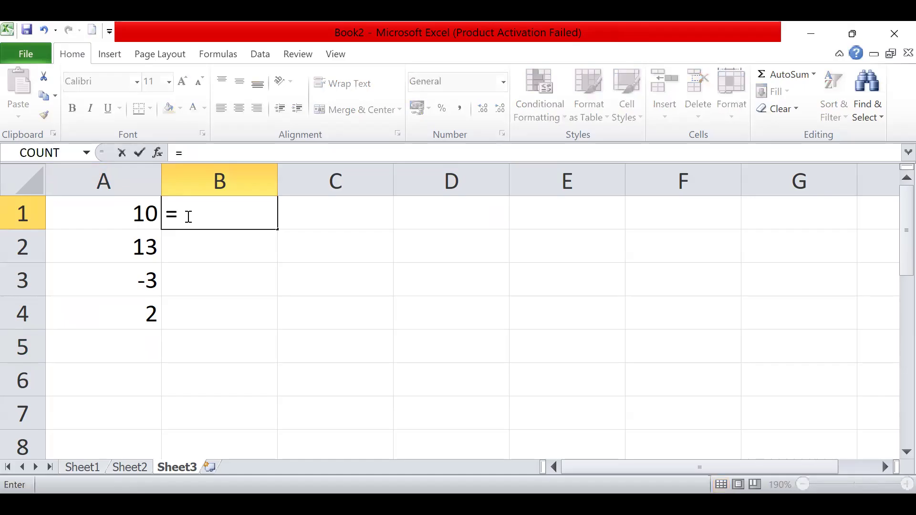
key(BackSpace)
text(5+3)
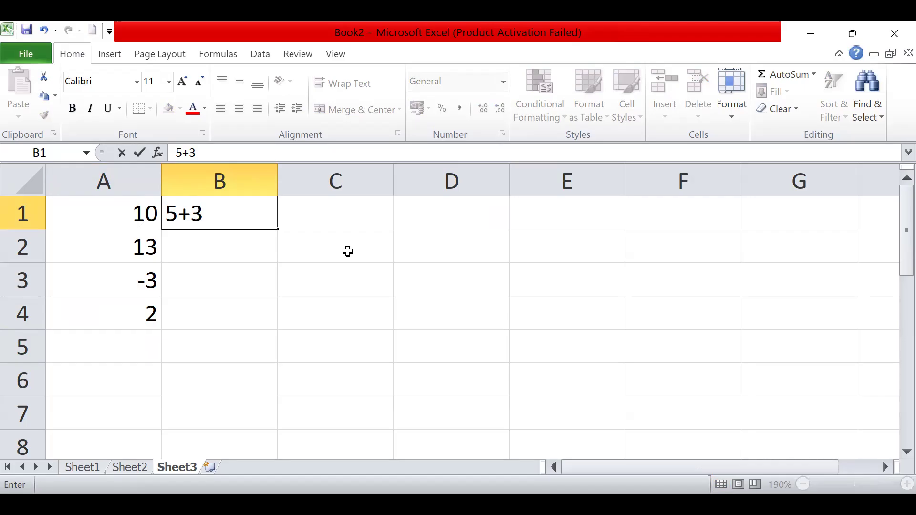
key(Return)
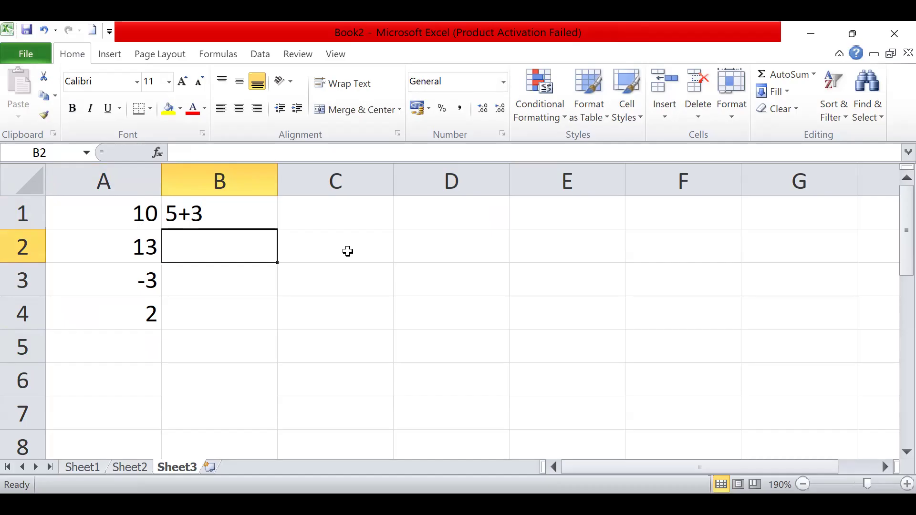
- Enter +5+6 in cell C1 with a leading plus sign, and reselect the cell to view its stored formula
click(339, 216)
text(+)
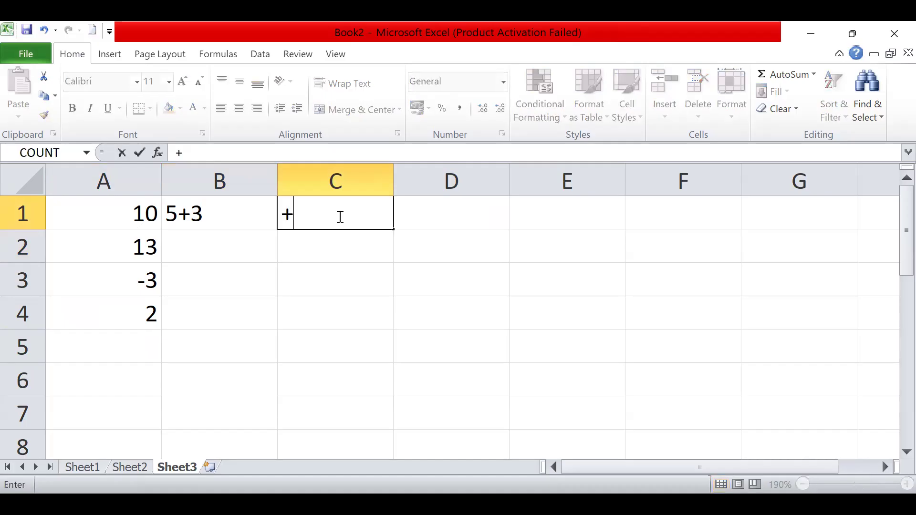
text(5+6)
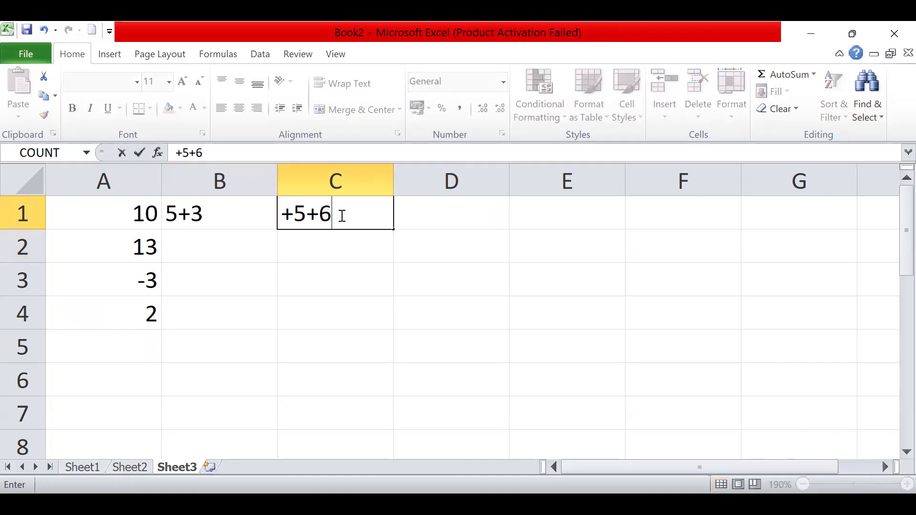
drag(339, 214, 293, 214)
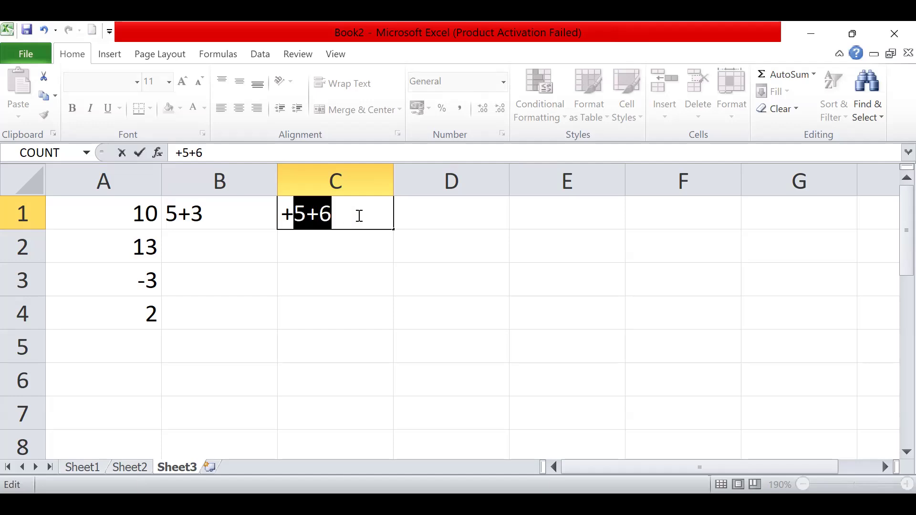
click(359, 216)
key(Return)
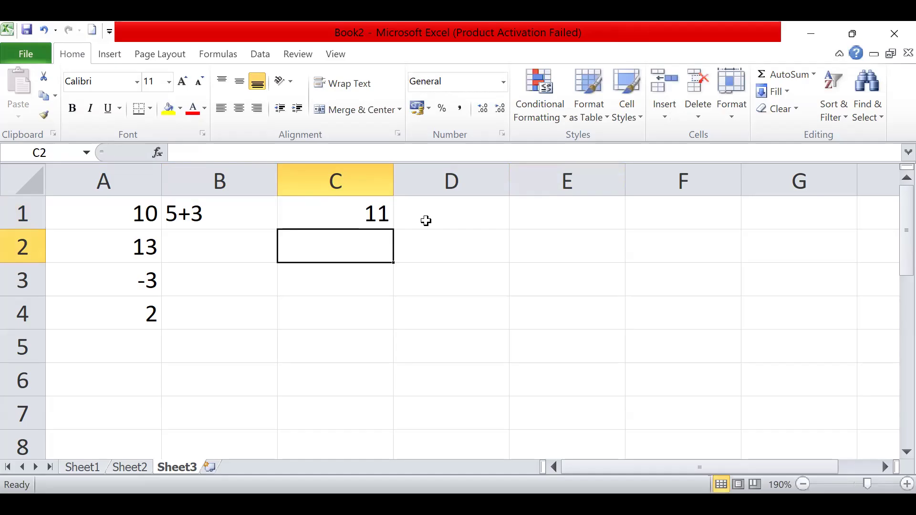
click(383, 213)
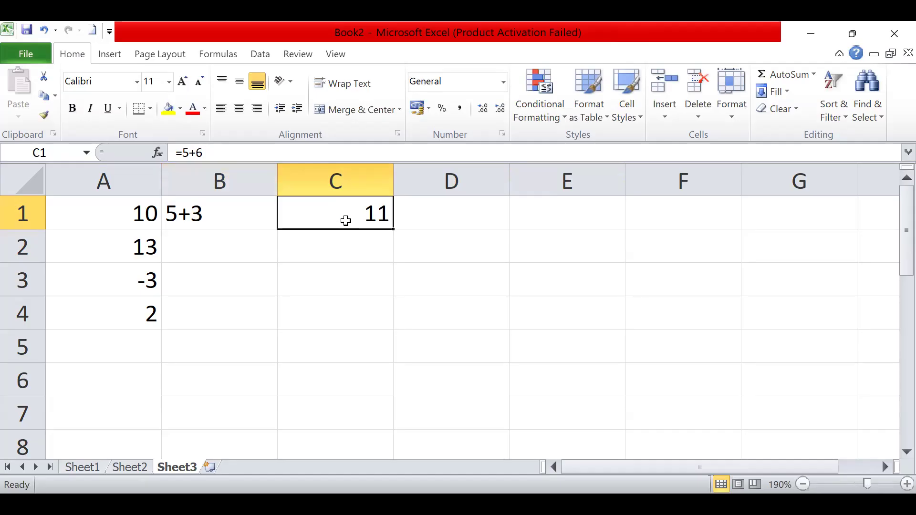
- Clear the contents of the entire Sheet3 and select cell A1
click(32, 170)
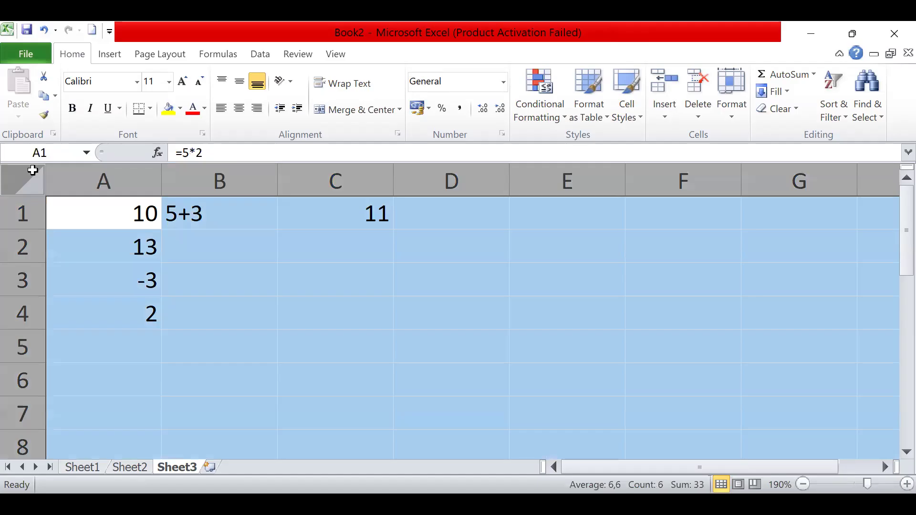
key(Delete)
click(97, 221)
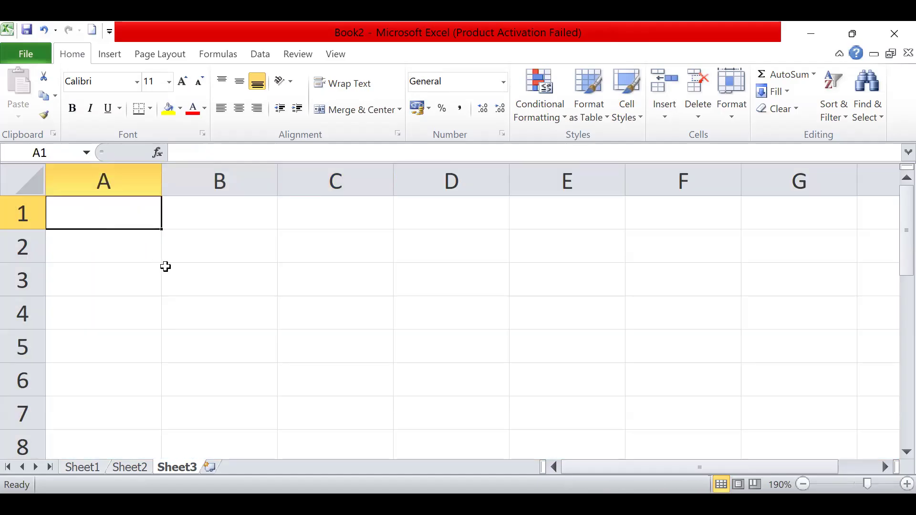
- Enter the exponent formula =5^2 in cell A1
text(5)
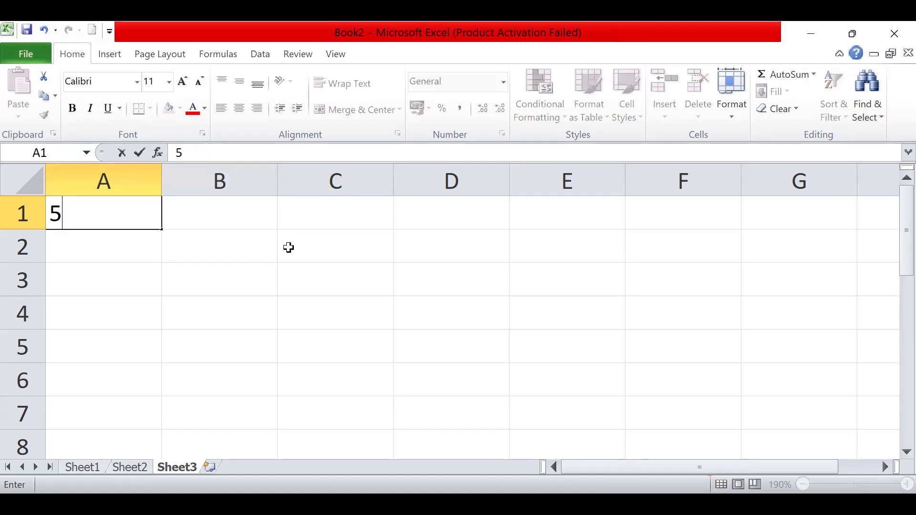
text(^2)
click(51, 213)
text(=)
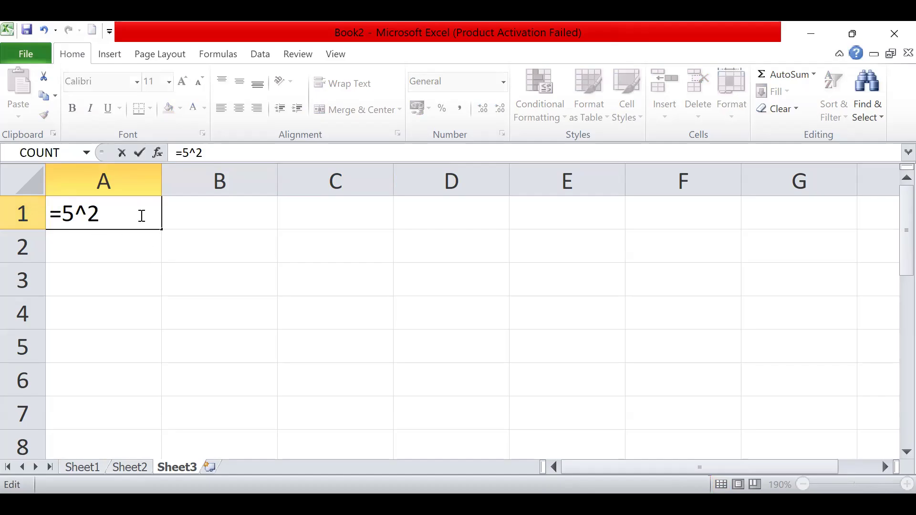
key(Return)
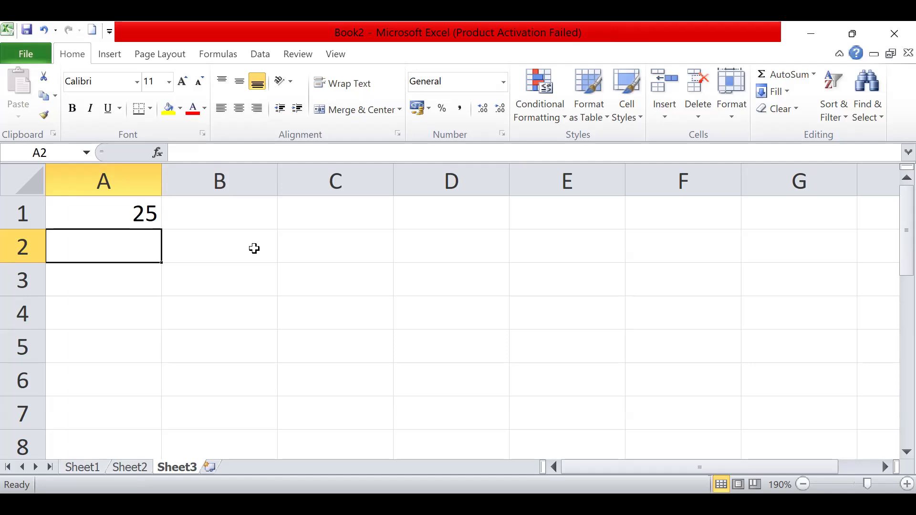
- Clear cell A1 and fill cells A1 to A5 with the numbers 5, 5, 8, 1 and 2
click(135, 212)
key(Delete)
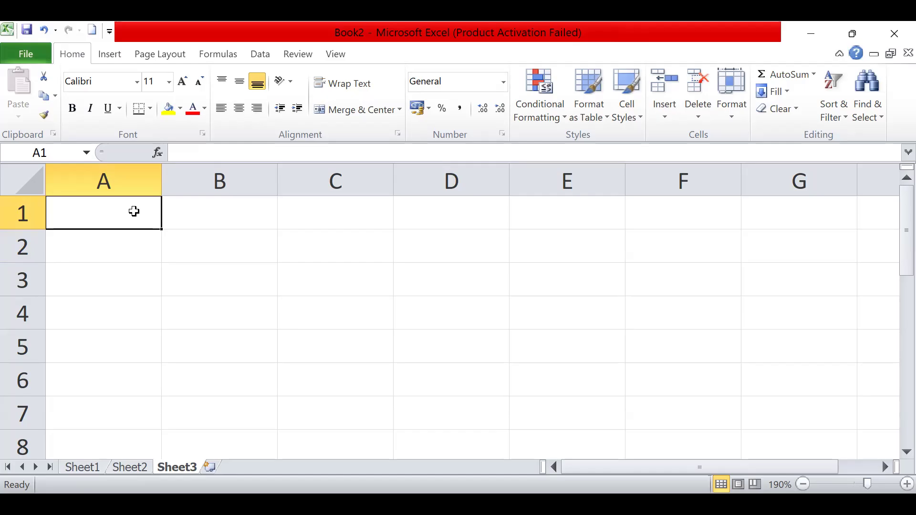
text(5)
key(Return)
text(5)
key(Return)
text(8)
key(Return)
text(1)
key(Return)
text(2)
key(Return)
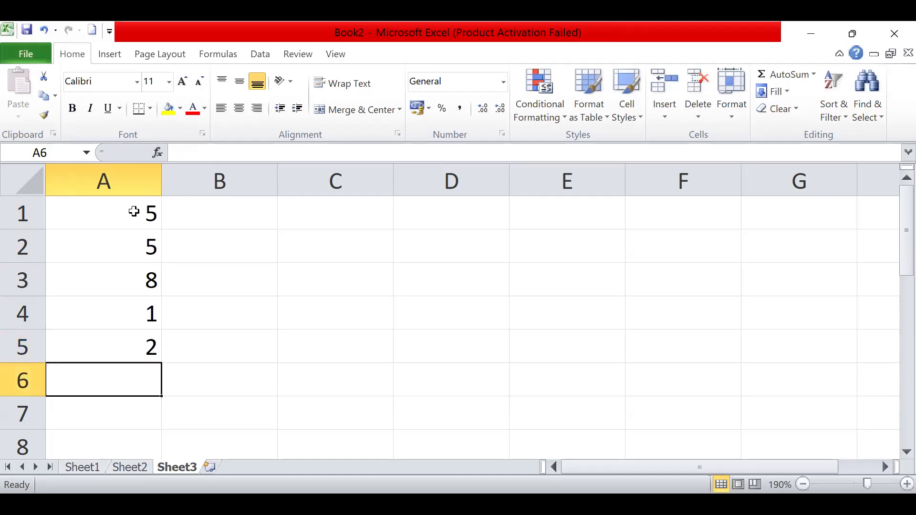
- Enter the formula =SUM(5;8;9;15) in cell B1 using the suggested SUM function
click(218, 213)
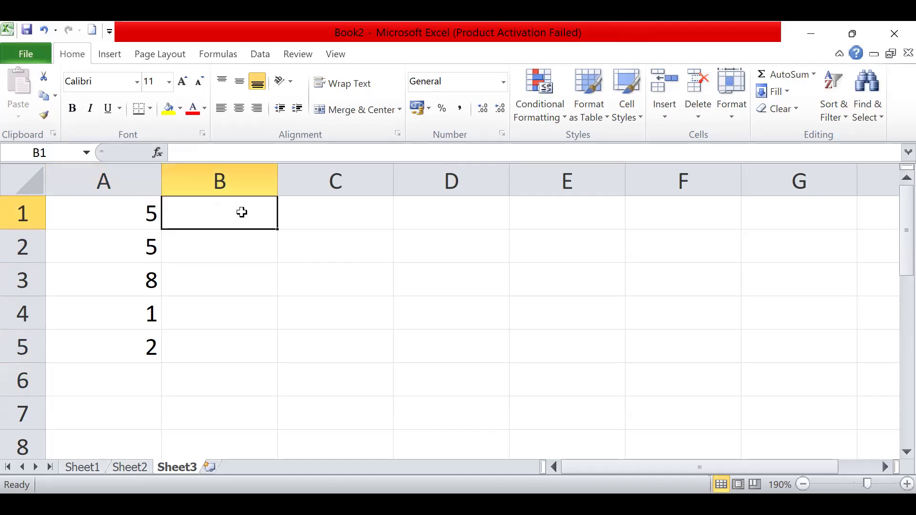
text(=)
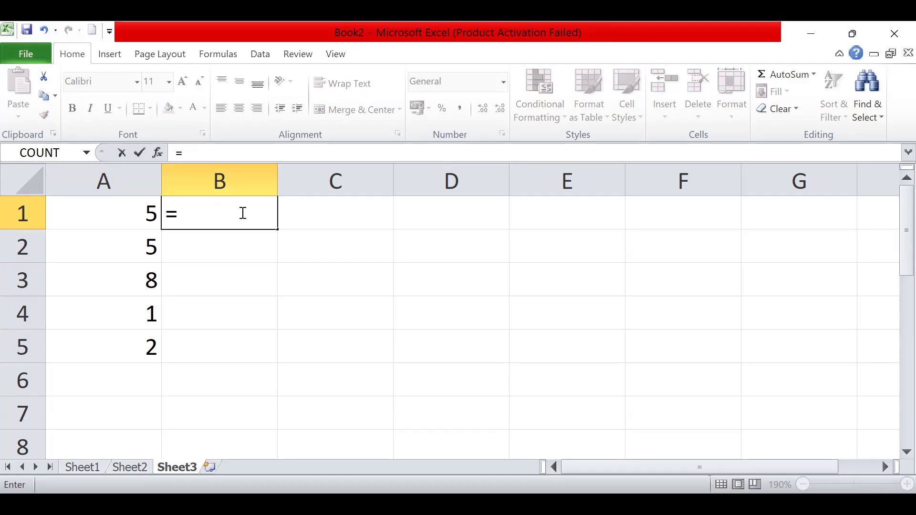
text(Sum)
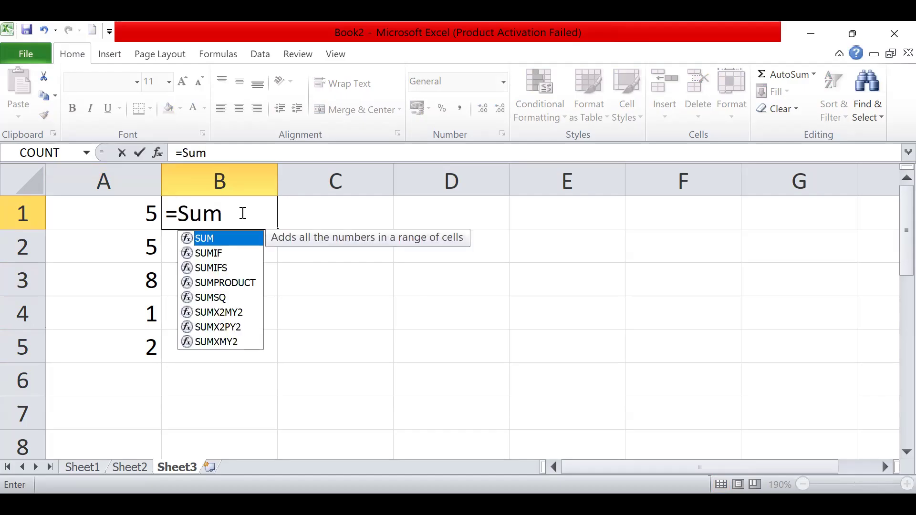
double_click(243, 238)
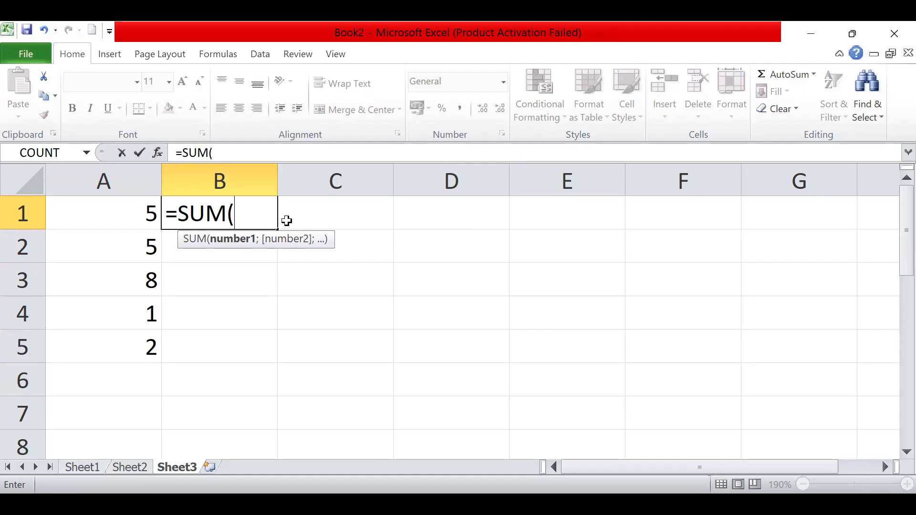
text(5;8)
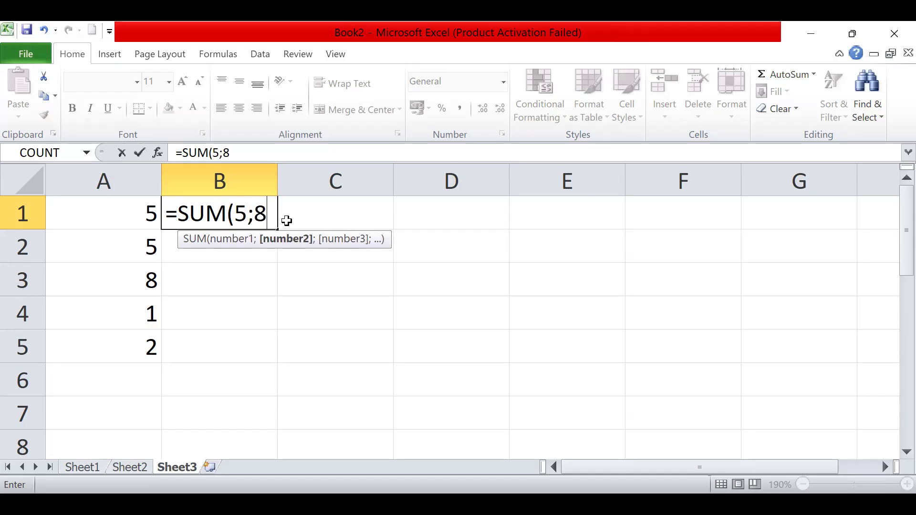
text(;9)
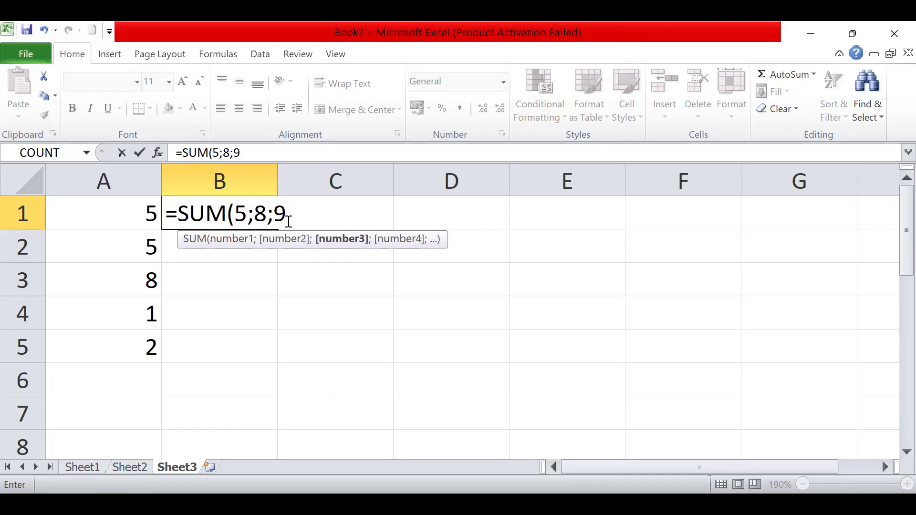
text(;15)
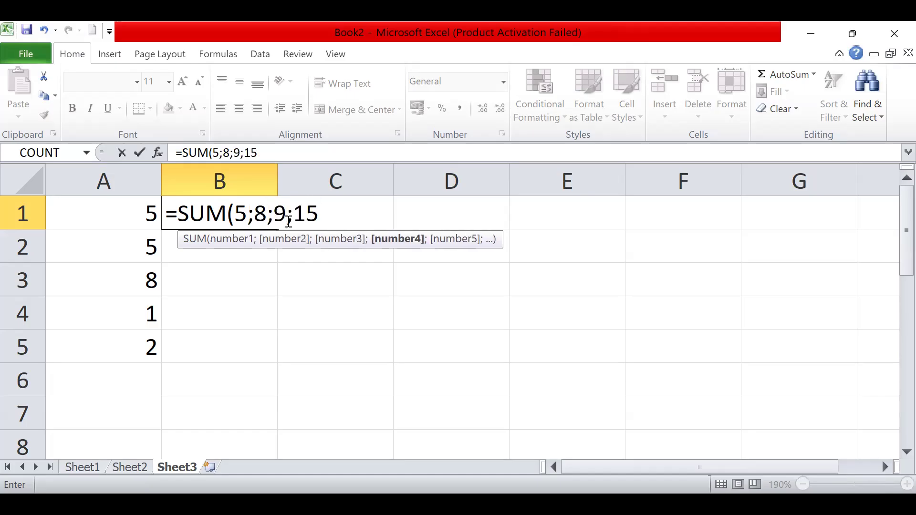
text())
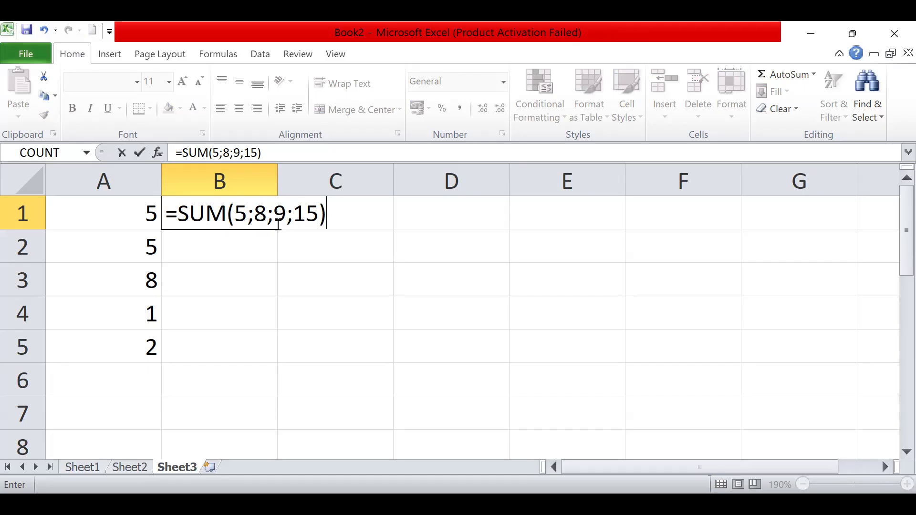
key(F2)
key(Return)
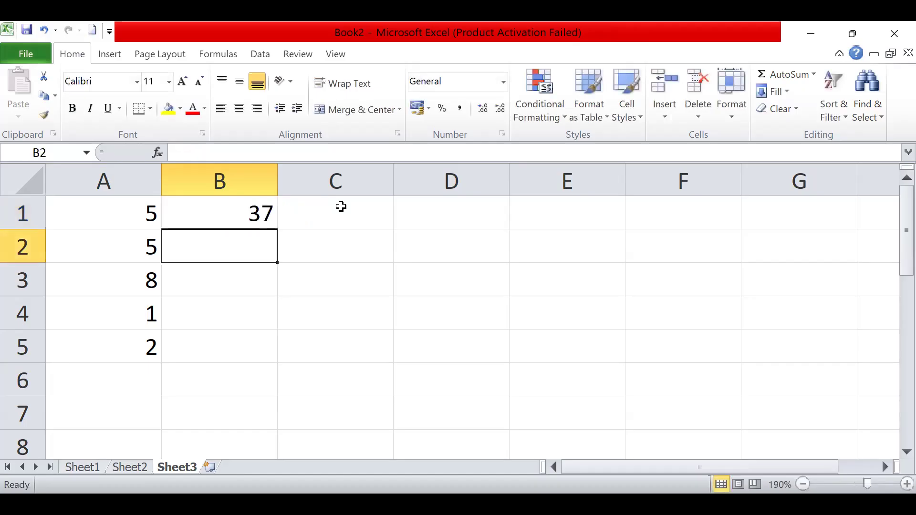
- Delete the SUM formula from cell B1 and select the number range A1:A5
click(243, 214)
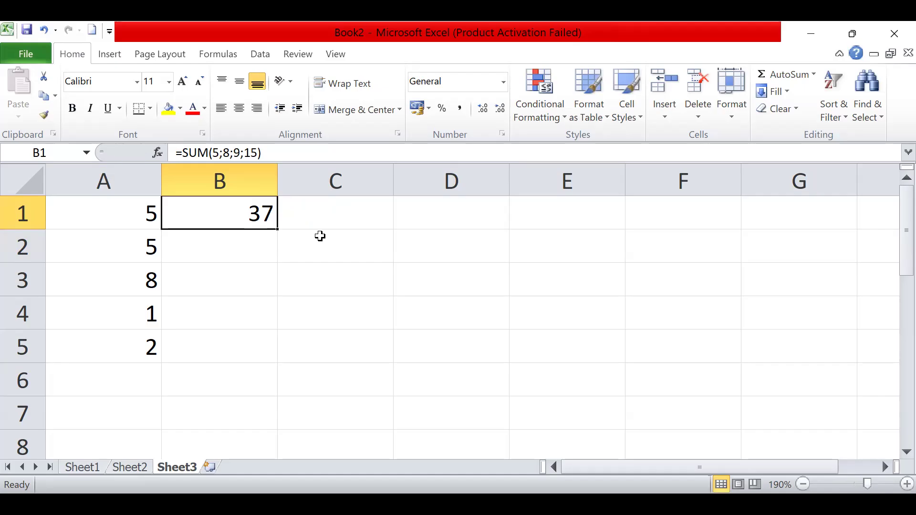
key(Delete)
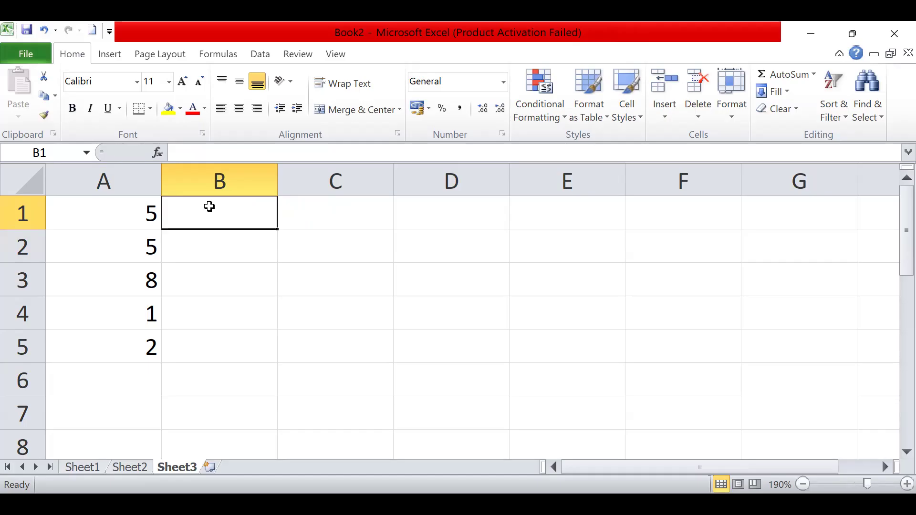
click(141, 210)
click(255, 256)
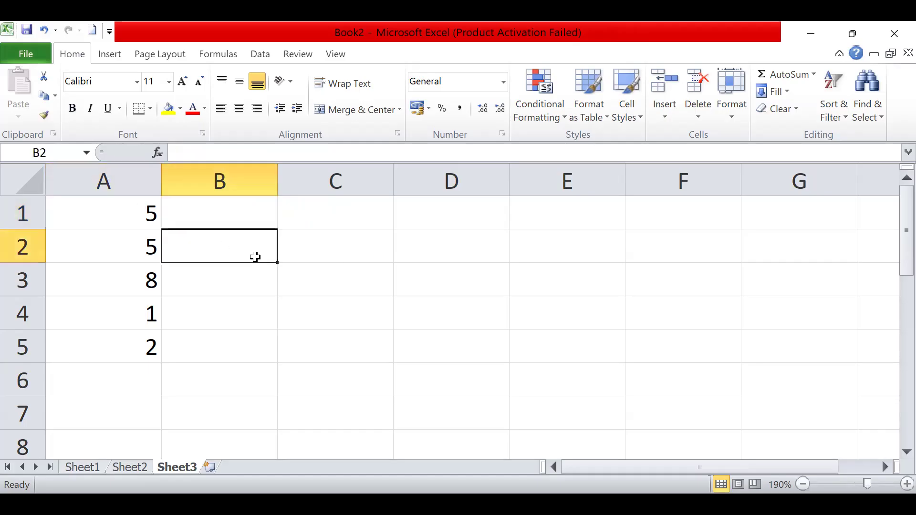
click(338, 259)
drag(136, 211, 133, 347)
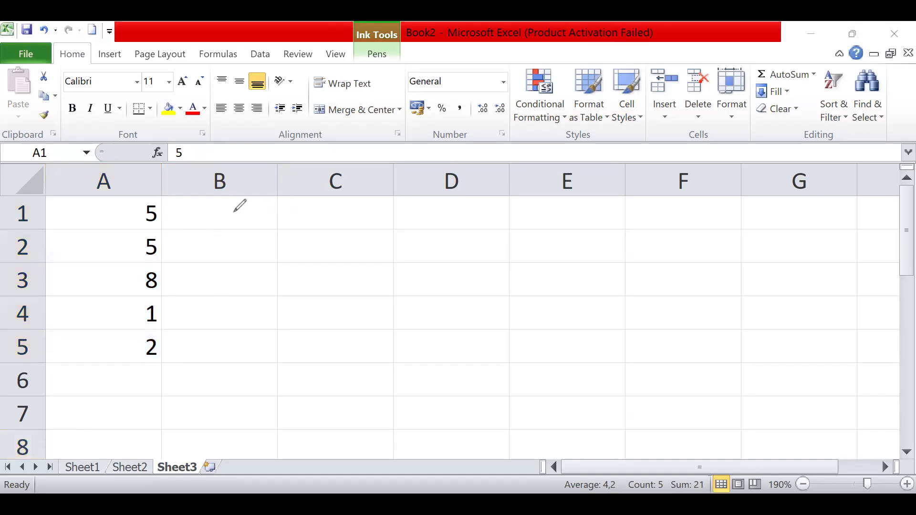
- Handwrite A1:A5 in ink beside the numbers and draw an outline around cells A1 to A5
mouse_move(231, 228)
mouse_down()
mouse_move(248, 215)
mouse_move(259, 228)
mouse_up()
drag(281, 200, 281, 226)
key(ctrl+z)
click(271, 213)
click(272, 224)
mouse_move(292, 226)
mouse_down()
mouse_move(309, 223)
mouse_move(308, 215)
mouse_move(324, 225)
mouse_up()
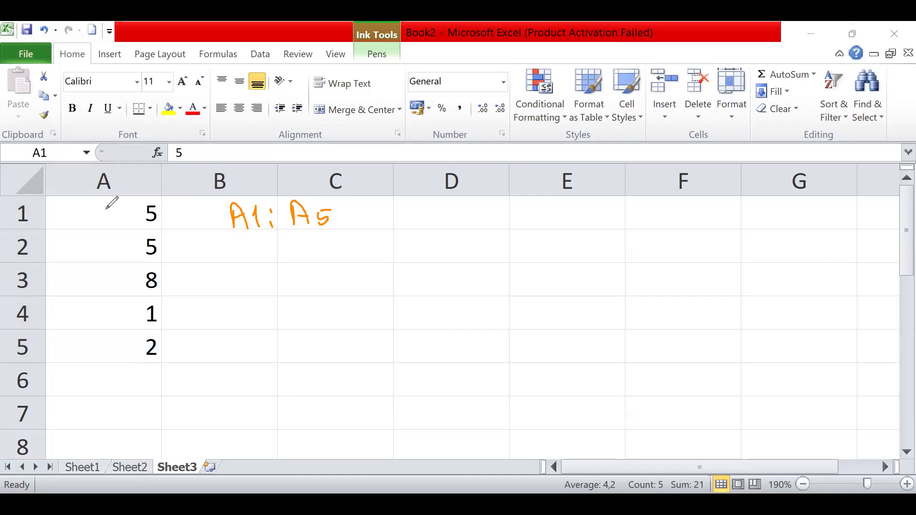
mouse_move(45, 197)
mouse_down()
mouse_move(159, 196)
mouse_move(165, 336)
mouse_move(146, 363)
mouse_move(47, 363)
mouse_move(43, 196)
mouse_up()
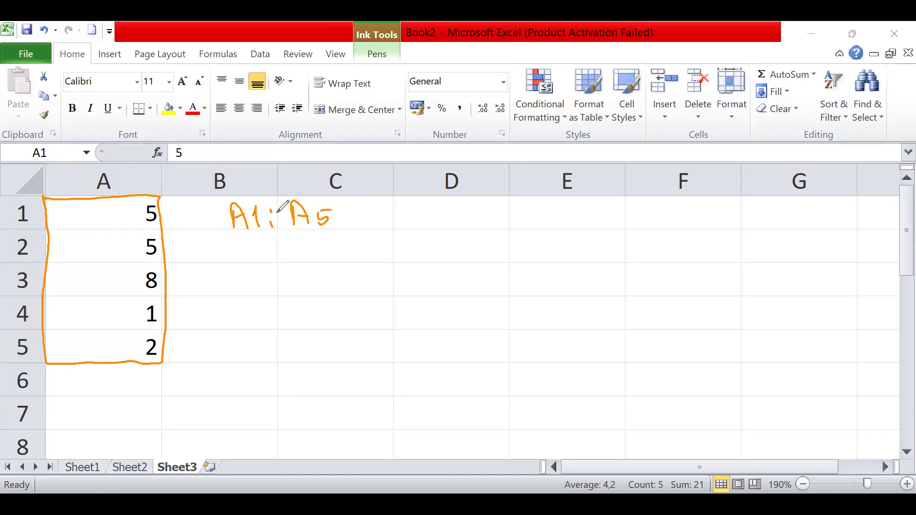
- Emphasise the colon in the handwritten range and add = A1, A2, A3, A4, A5 in ink after it
drag(270, 208, 270, 228)
drag(353, 214, 365, 214)
drag(353, 220, 406, 225)
mouse_move(413, 216)
mouse_down()
mouse_move(414, 225)
mouse_move(444, 205)
mouse_move(461, 217)
mouse_move(474, 205)
mouse_move(568, 210)
mouse_up()
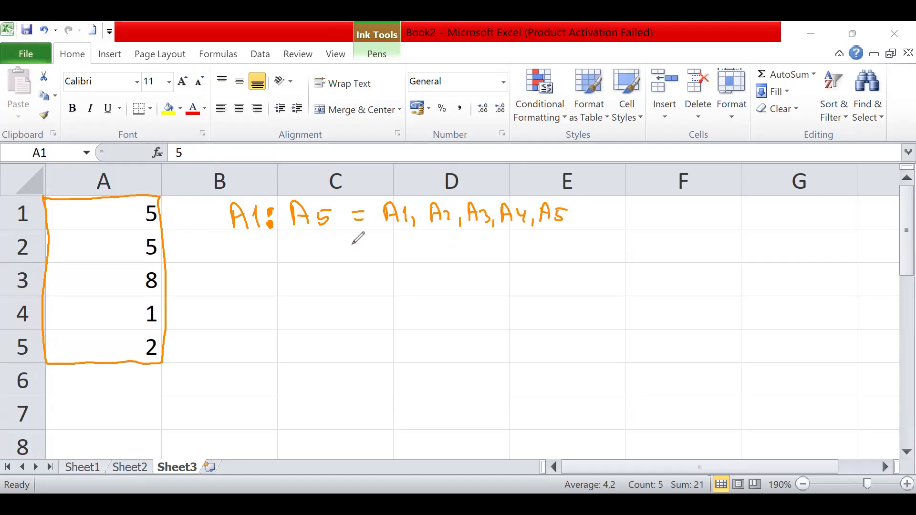
- Handwrite A1 ; A5 = A1, A5 in ink below the colon example, emphasising the semicolon
mouse_move(238, 280)
mouse_down()
mouse_move(242, 260)
mouse_move(252, 282)
mouse_up()
mouse_move(240, 270)
mouse_down()
mouse_move(287, 292)
mouse_move(316, 252)
mouse_move(323, 270)
mouse_up()
click(284, 263)
mouse_move(312, 262)
mouse_down()
mouse_move(362, 265)
mouse_move(401, 245)
mouse_move(409, 267)
mouse_up()
drag(396, 260, 418, 269)
mouse_move(430, 261)
mouse_down()
mouse_move(429, 272)
mouse_move(452, 244)
mouse_up()
mouse_move(452, 244)
mouse_down()
mouse_move(457, 262)
mouse_move(474, 249)
mouse_up()
drag(281, 262, 285, 298)
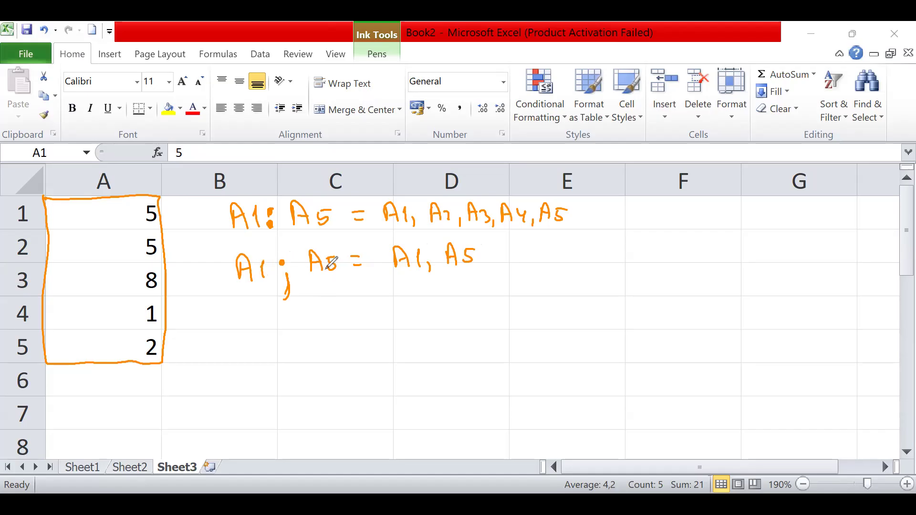
- Handwrite A1 , A5 = A1, A5 in ink below the semicolon example
mouse_move(245, 337)
mouse_down()
mouse_move(249, 317)
mouse_move(261, 337)
mouse_up()
drag(248, 325, 259, 324)
drag(265, 321, 272, 336)
mouse_move(288, 329)
mouse_down()
mouse_move(290, 345)
mouse_move(326, 330)
mouse_move(326, 319)
mouse_up()
drag(343, 308, 340, 330)
mouse_move(368, 308)
mouse_down()
mouse_move(377, 318)
mouse_move(412, 298)
mouse_move(423, 325)
mouse_up()
drag(409, 315, 421, 314)
mouse_move(436, 301)
mouse_down()
mouse_move(437, 327)
mouse_move(454, 337)
mouse_up()
mouse_move(474, 321)
mouse_down()
mouse_move(473, 303)
mouse_move(486, 323)
mouse_up()
drag(474, 313, 494, 324)
drag(496, 304, 508, 303)
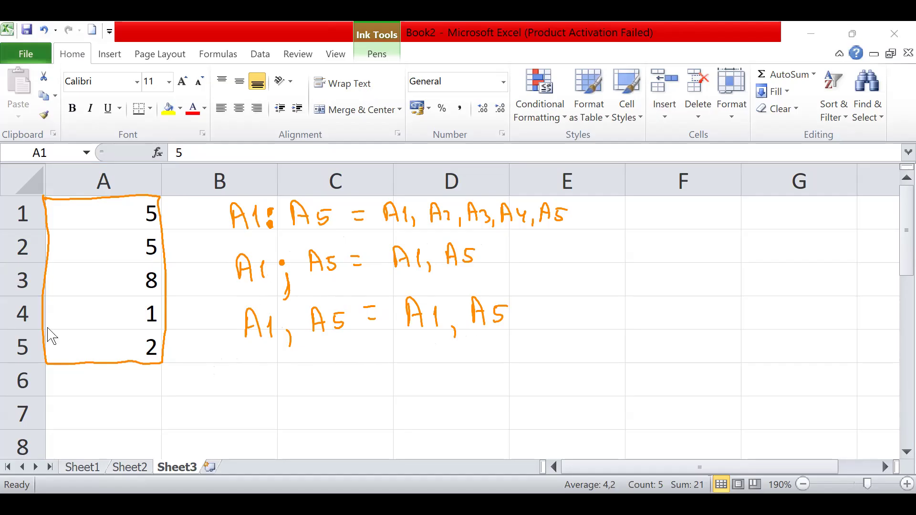
- Try to remove the ink notes by selecting the cells beneath them and undoing several actions
click(319, 360)
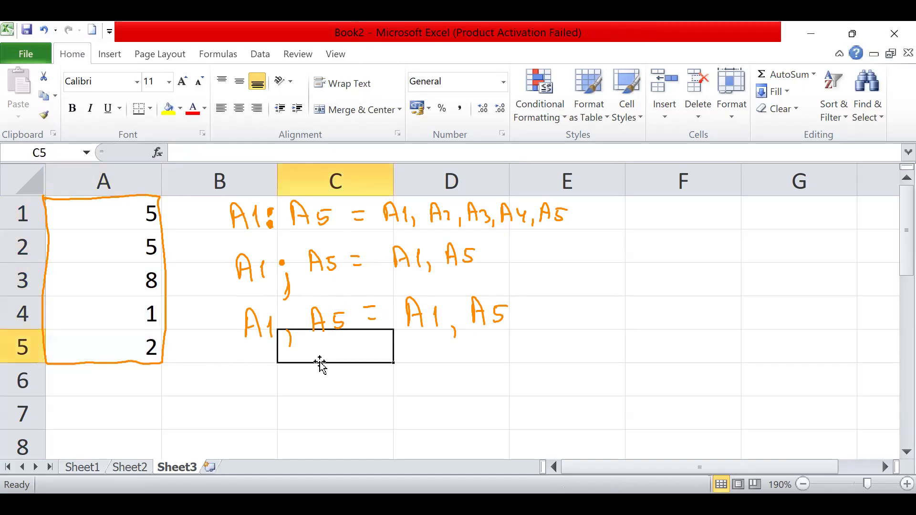
drag(221, 204, 599, 352)
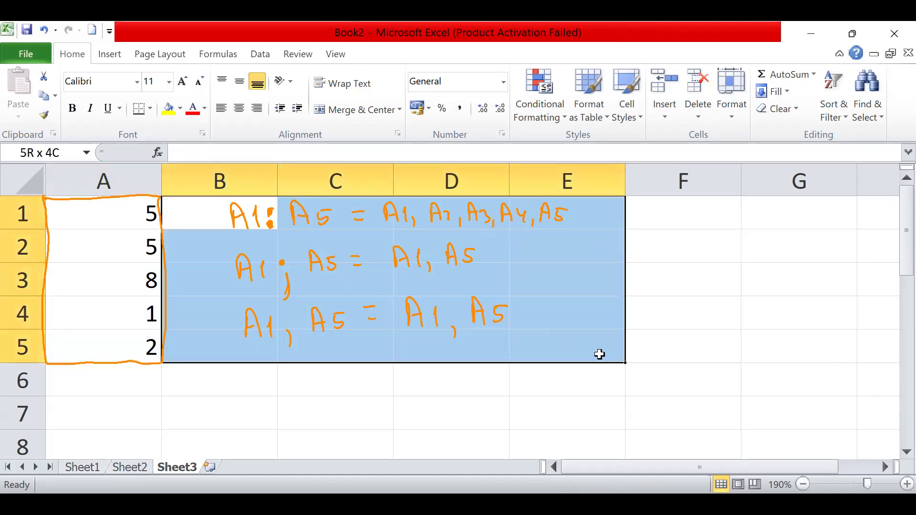
click(599, 354)
click(440, 327)
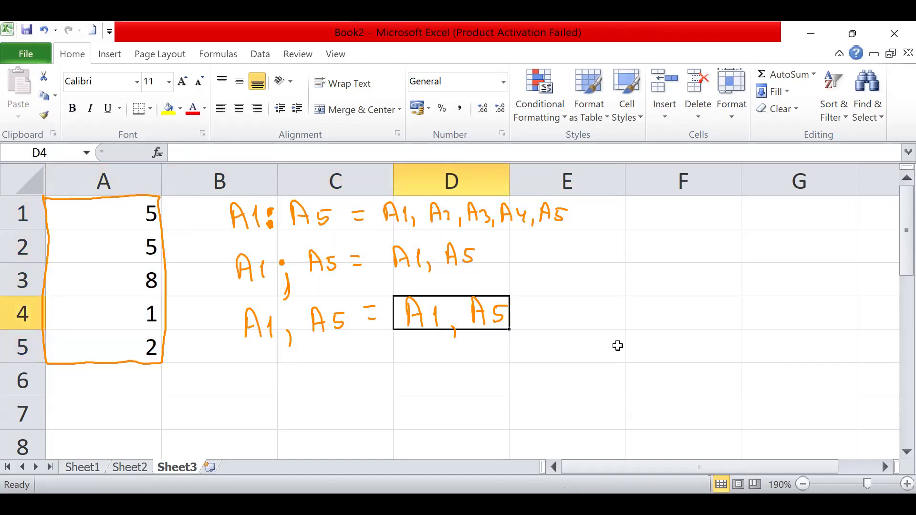
key(ctrl+z)
key(ctrl+z)
key(ctrl+z)
key(ctrl+z)
key(ctrl+z)
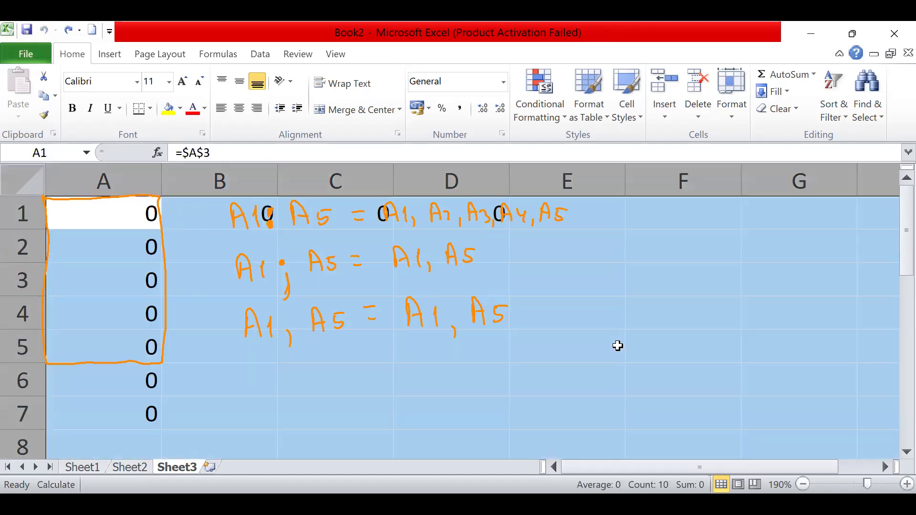
click(549, 332)
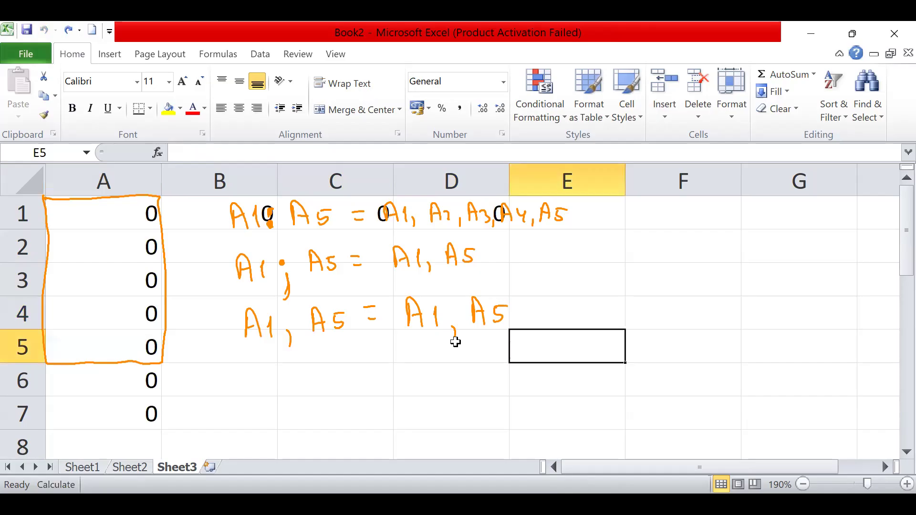
- Switch to Microsoft Whiteboard and draw a vertical and a horizontal line framing a note area beneath the formulas
click(725, 208)
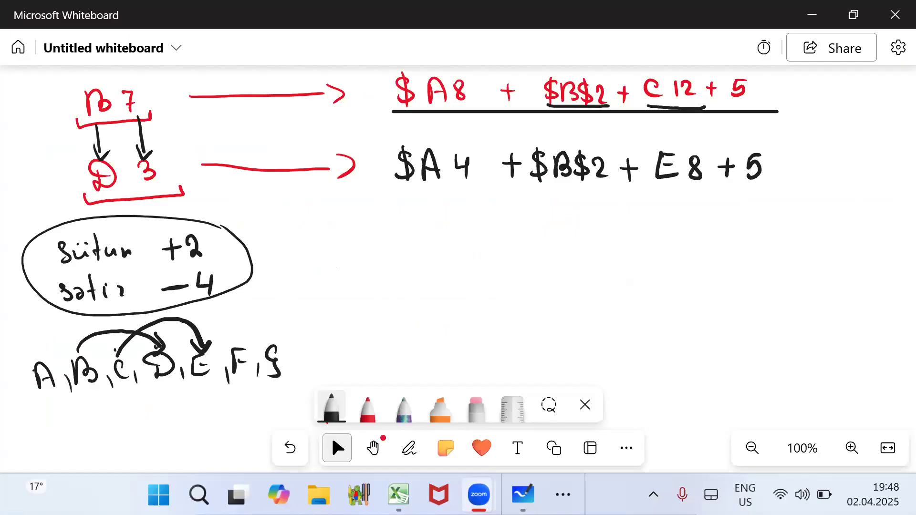
drag(347, 220, 343, 357)
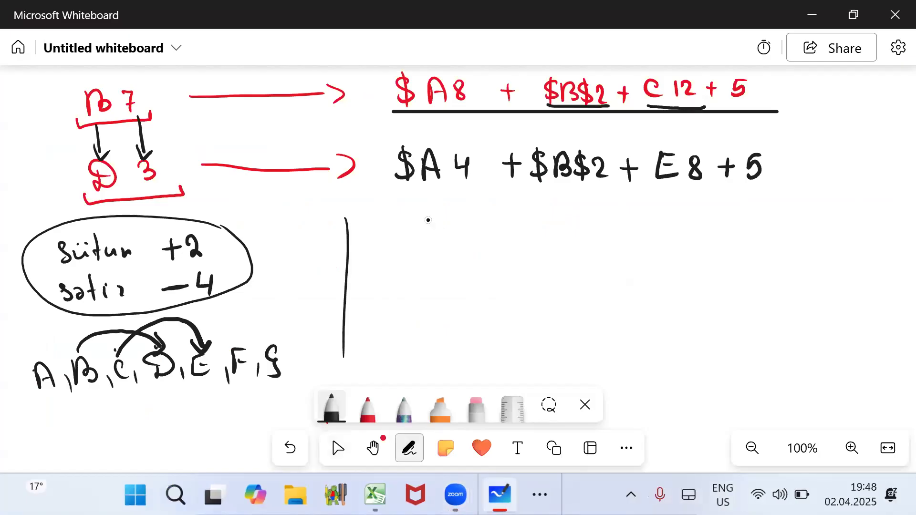
drag(346, 220, 666, 221)
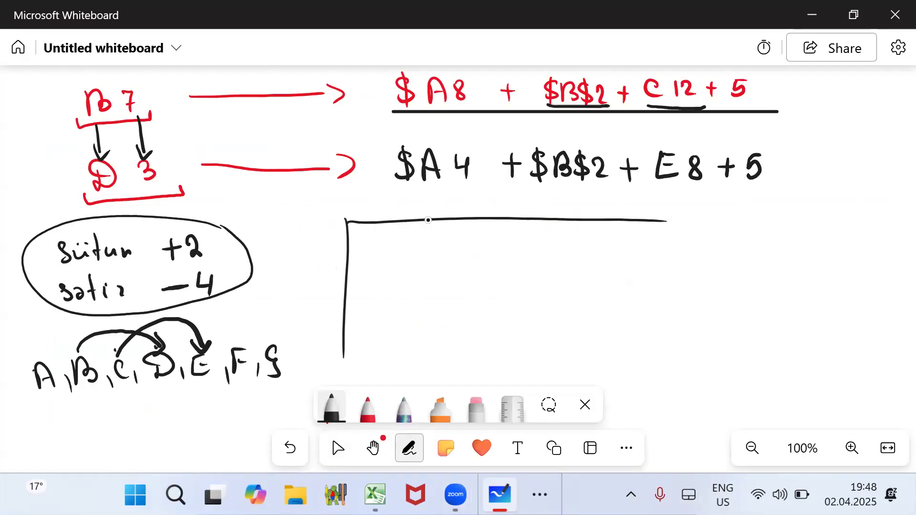
- Handwrite 16 384 - cü xana XFD in the framed whiteboard area and start a second line below it
mouse_move(379, 233)
mouse_down()
mouse_move(376, 258)
mouse_move(431, 238)
mouse_move(453, 252)
mouse_up()
drag(466, 247, 489, 249)
drag(498, 242, 550, 249)
mouse_move(550, 239)
mouse_down()
mouse_move(542, 249)
mouse_move(636, 250)
mouse_move(620, 252)
mouse_up()
mouse_move(642, 236)
mouse_down()
mouse_move(642, 251)
mouse_move(653, 235)
mouse_up()
drag(644, 243, 658, 252)
drag(658, 230, 661, 251)
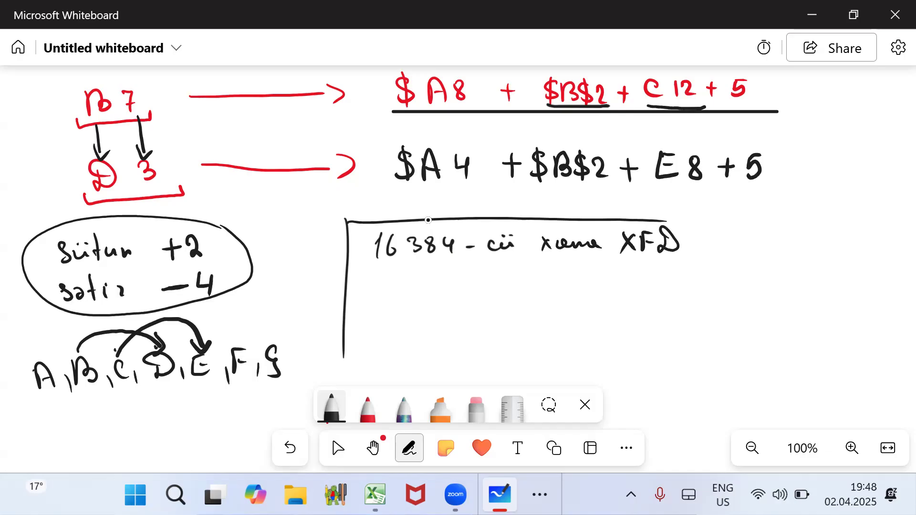
drag(380, 282, 393, 300)
mouse_move(392, 282)
mouse_down()
mouse_move(379, 301)
mouse_move(415, 284)
mouse_up()
- Switch back to Excel and go to the last column of Sheet3, XFD, starting from column D
click(337, 448)
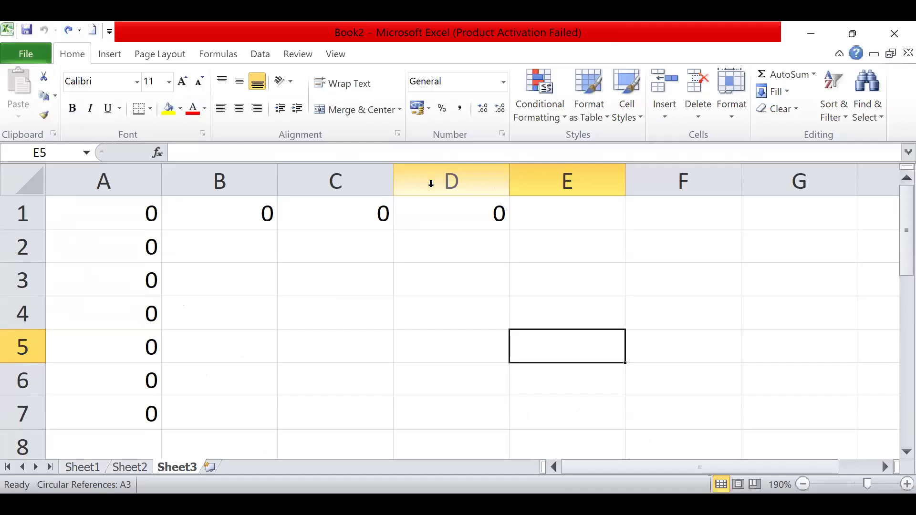
click(459, 181)
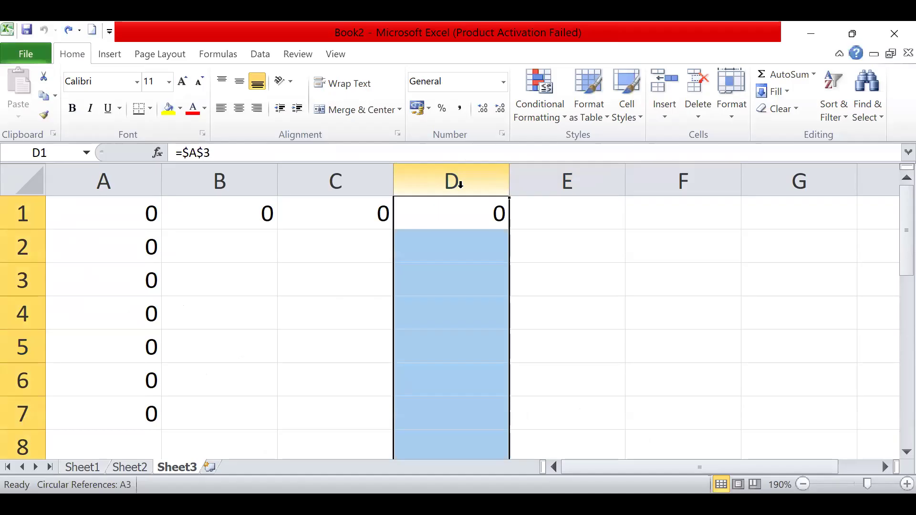
key(ctrl+Right)
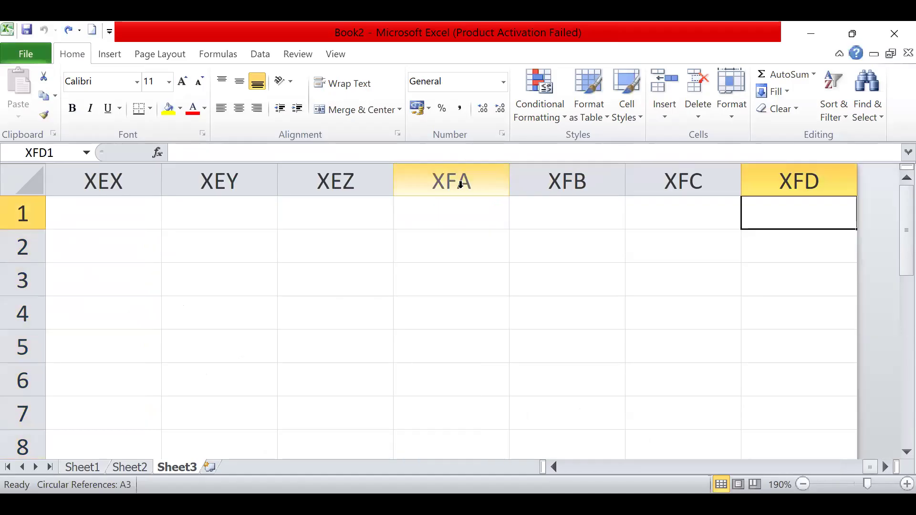
click(686, 173)
click(791, 173)
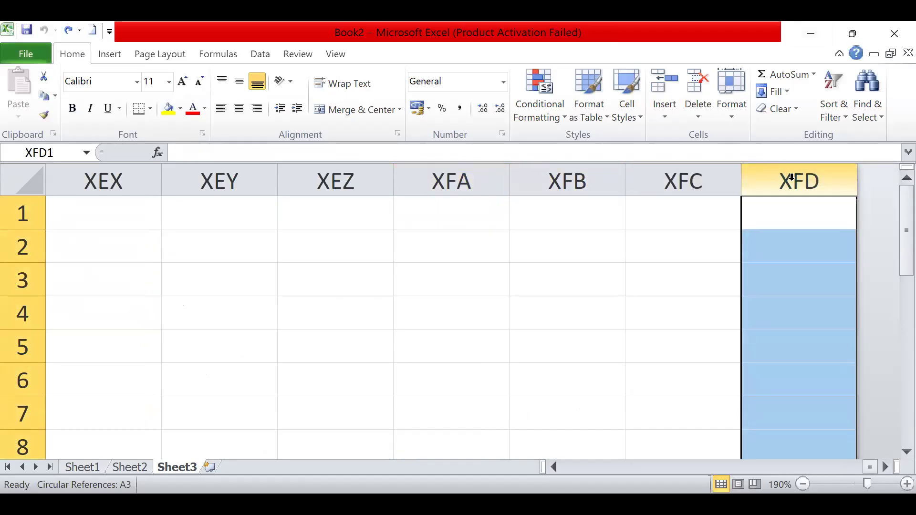
- Examine the order of the column letters from XFC back to XEW, and return to column XFD
click(691, 177)
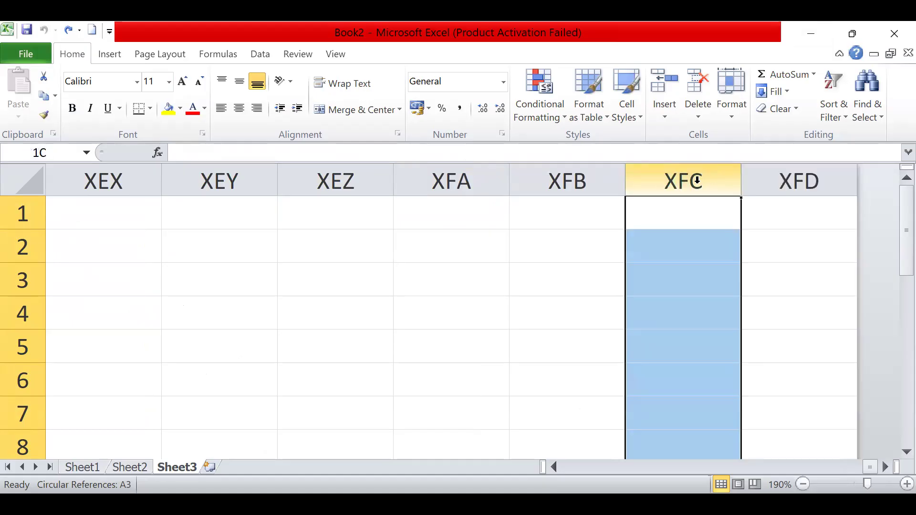
click(564, 177)
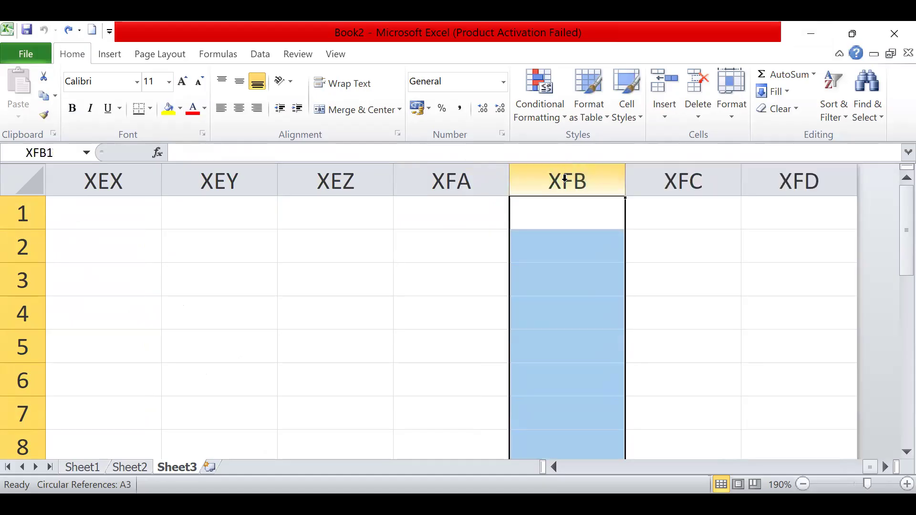
click(460, 179)
key(Left)
key(Left)
key(Left)
key(Left)
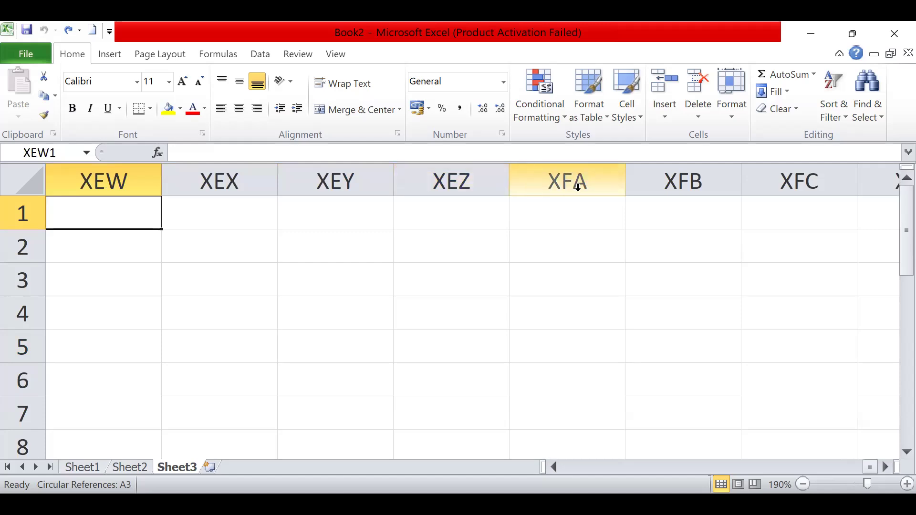
click(459, 178)
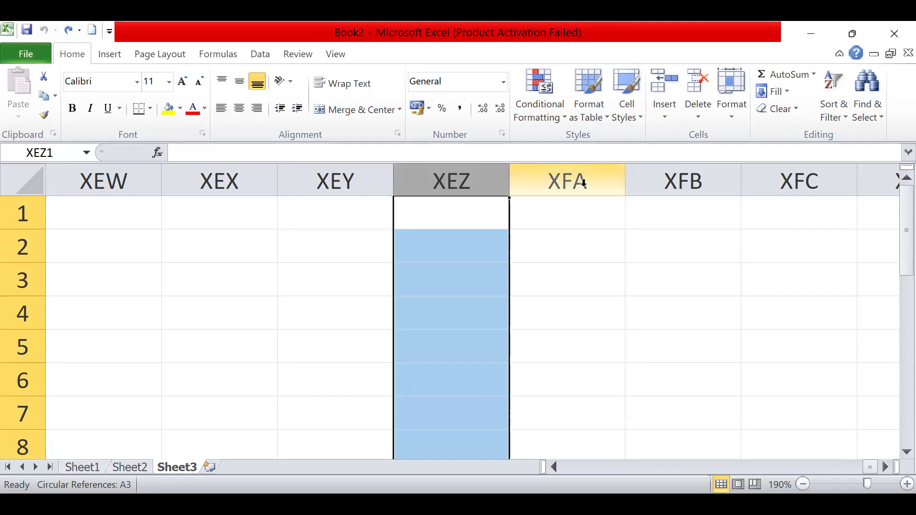
click(674, 182)
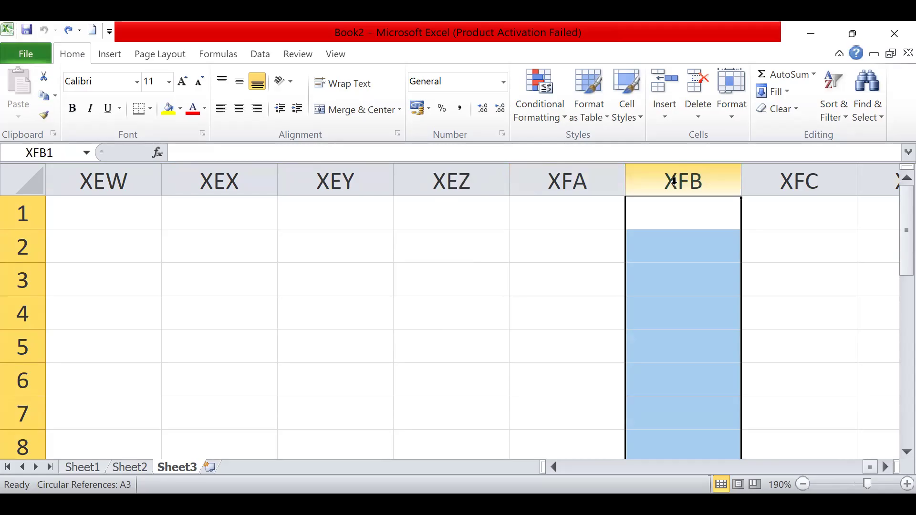
key(Right)
key(Right)
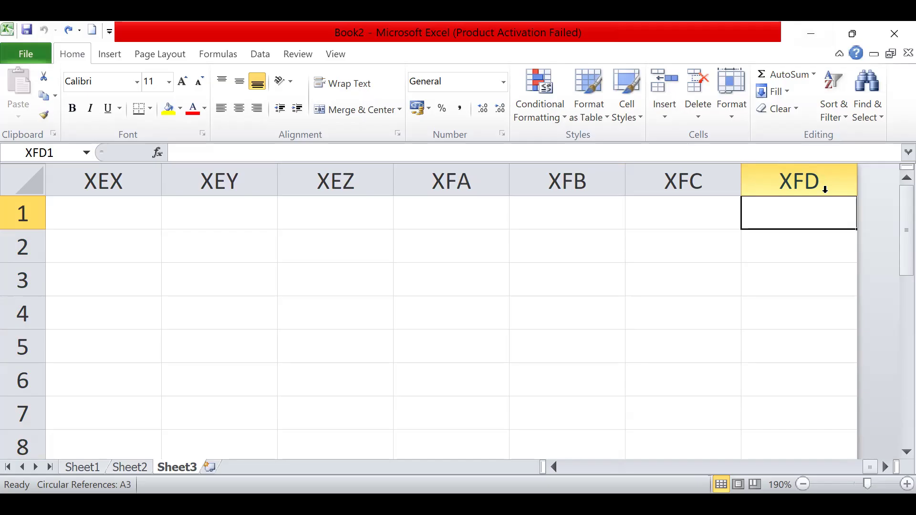
- Return to cell A1 and clear the contents of all cells in Sheet3
key(ctrl+Left)
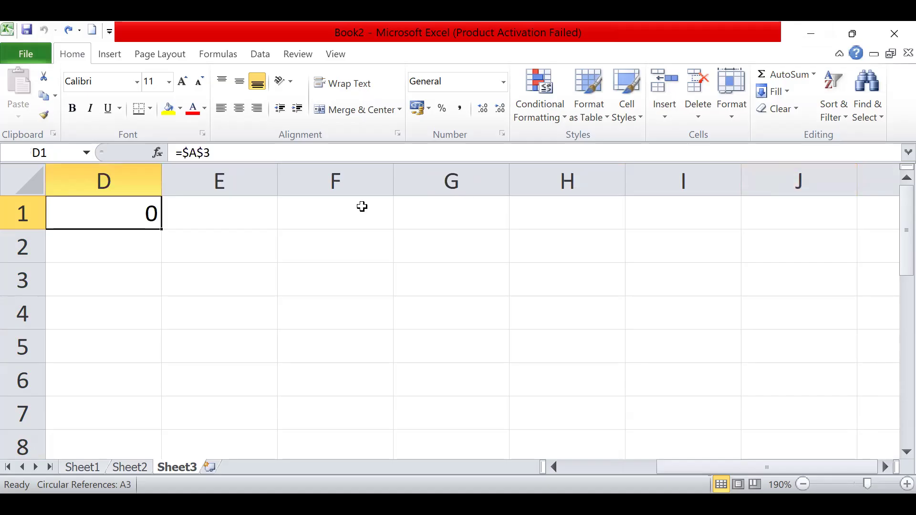
key(Left)
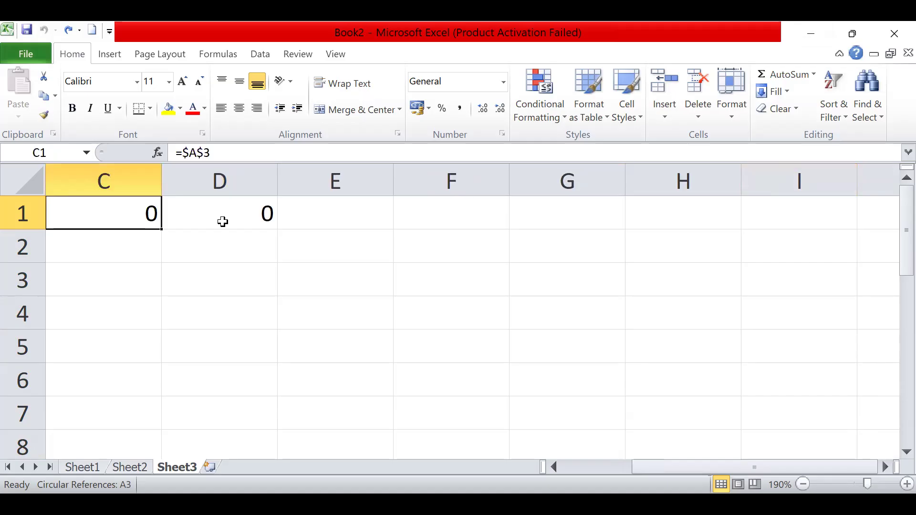
key(Left)
key(Left)
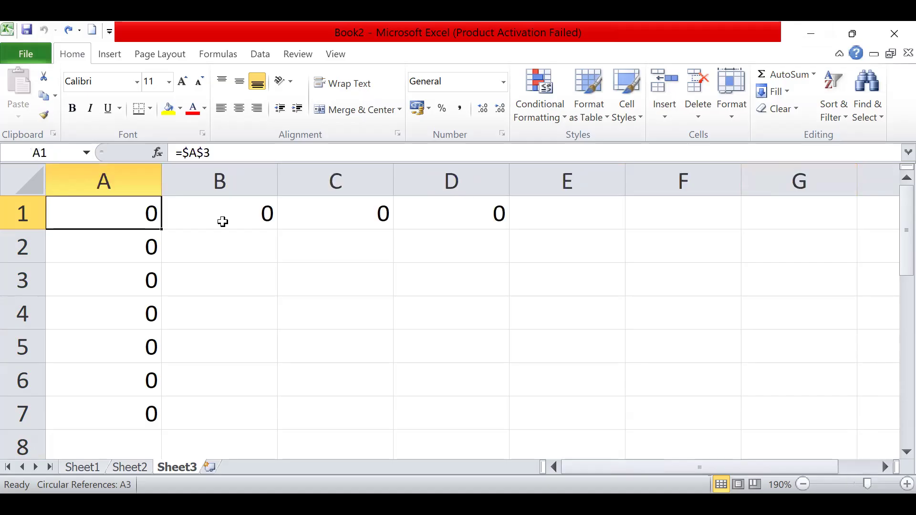
click(5, 184)
key(Delete)
- Fill cells A1 to A6 with the numbers 5, 7, 8, 9, 2 and 9
click(81, 213)
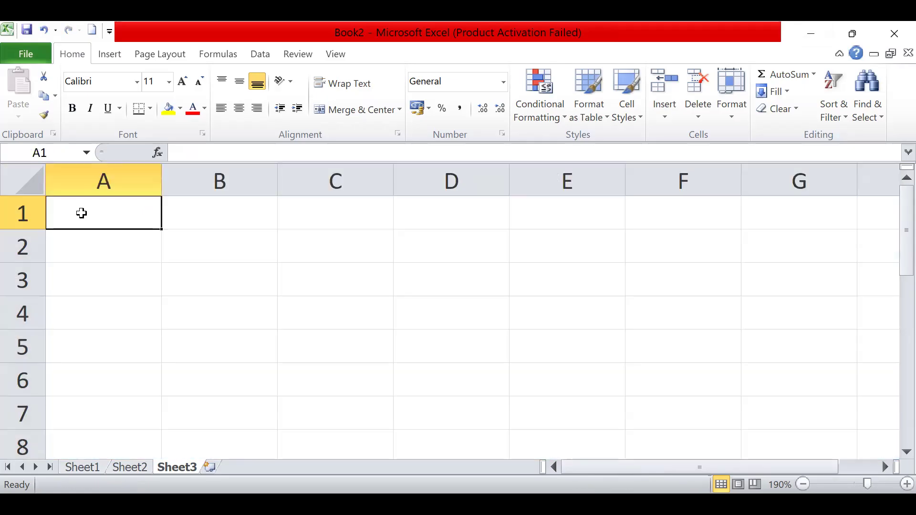
text(=)
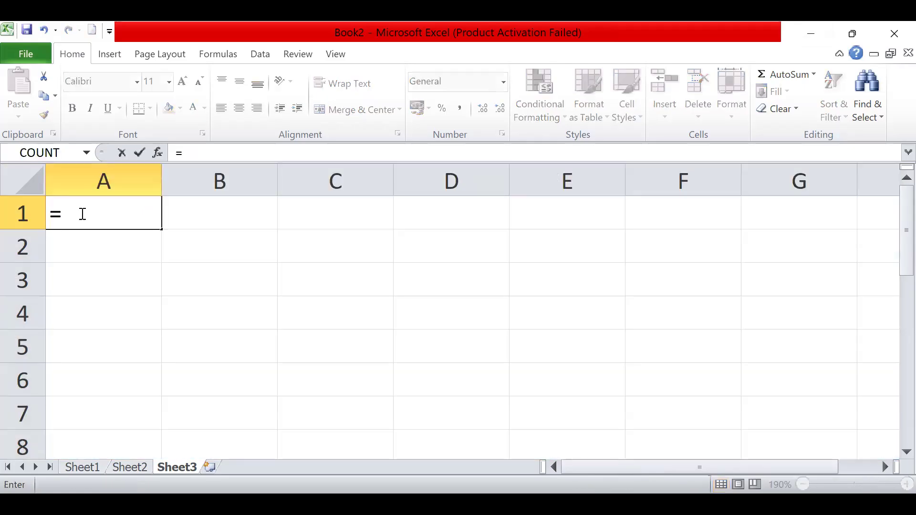
key(BackSpace)
text(5)
key(Return)
text(7)
key(Return)
text(8)
key(Return)
text(9)
key(Return)
text(2)
key(Return)
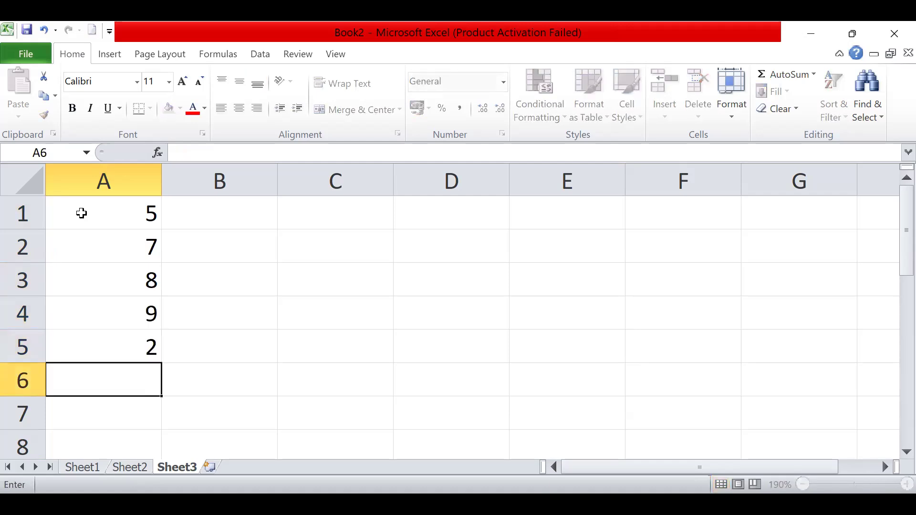
text(9)
- Fill cells B1 to B6 with A, B, salam, 5, 1 and 8, and select cell C1
key(Return)
click(223, 208)
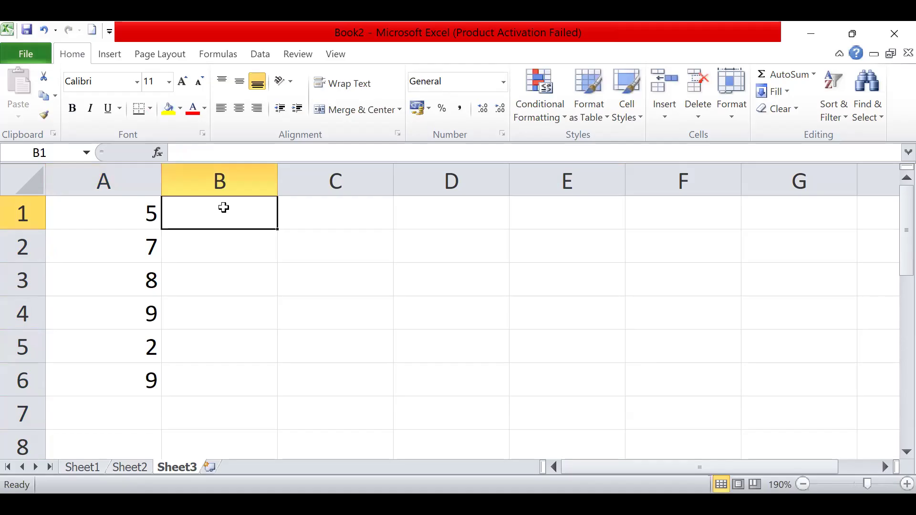
text(A)
key(Return)
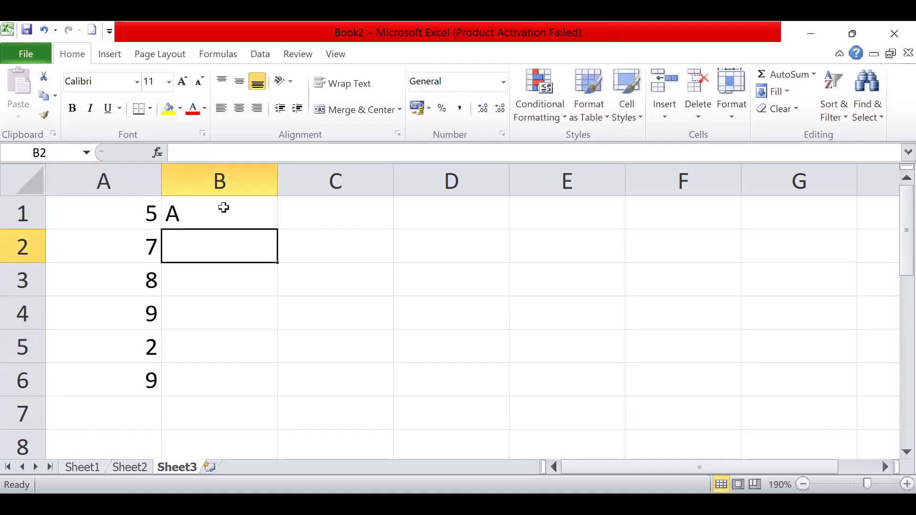
text(B)
key(Return)
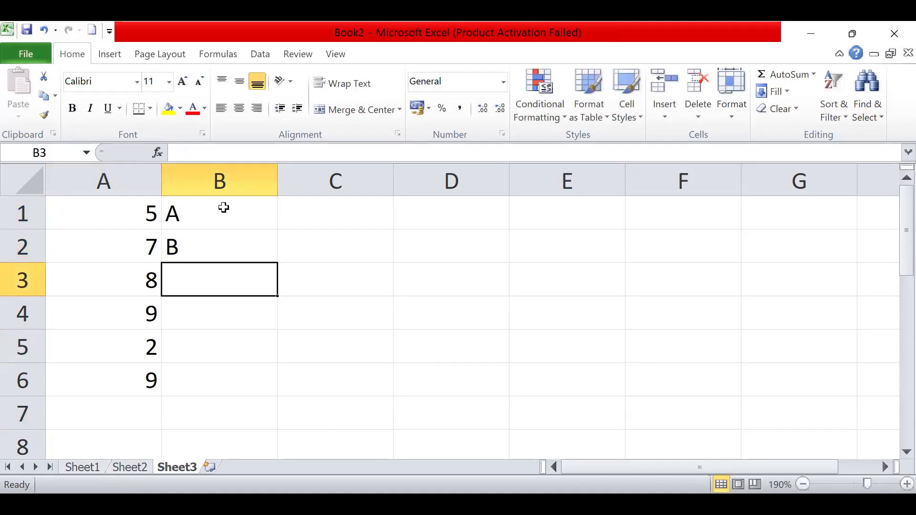
text(salam)
key(Return)
text(5)
key(Return)
text(1)
key(Return)
text(8)
key(Return)
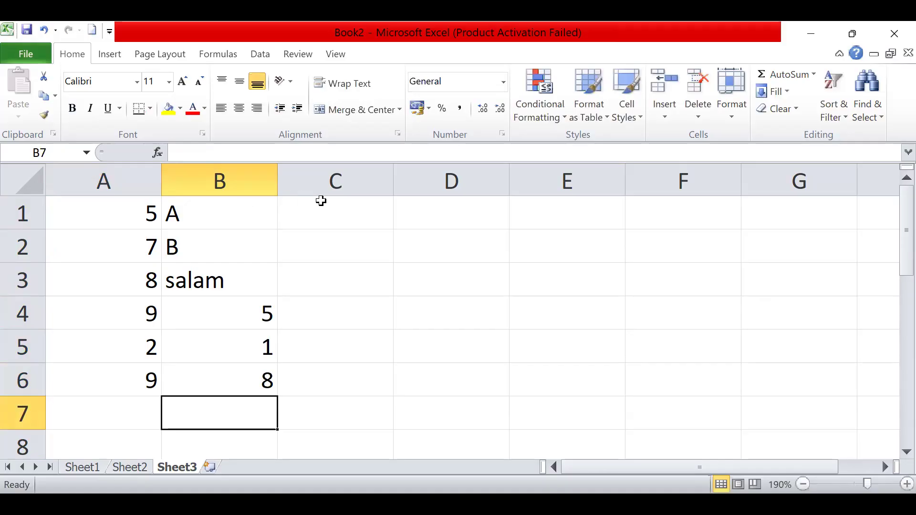
click(340, 212)
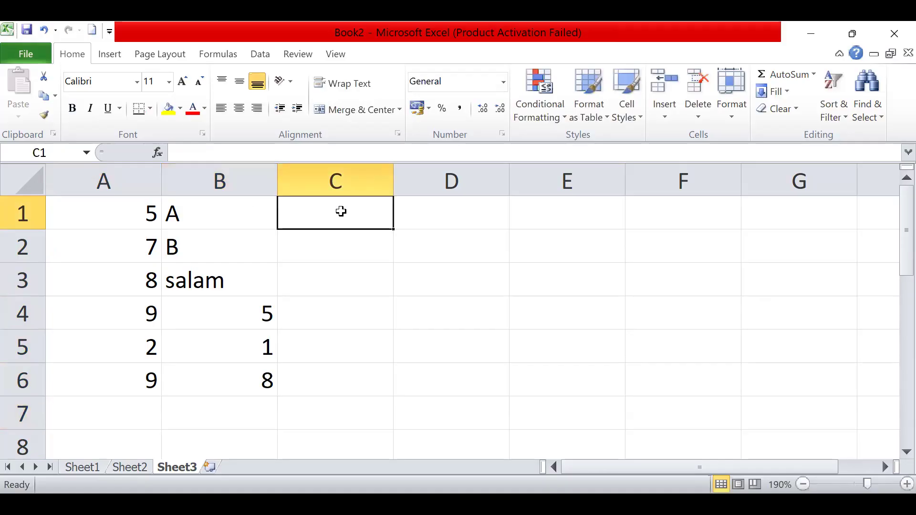
- Count the numeric cells of the sample data in cell C1 with the formula =COUNT(A1:B6)
text(=)
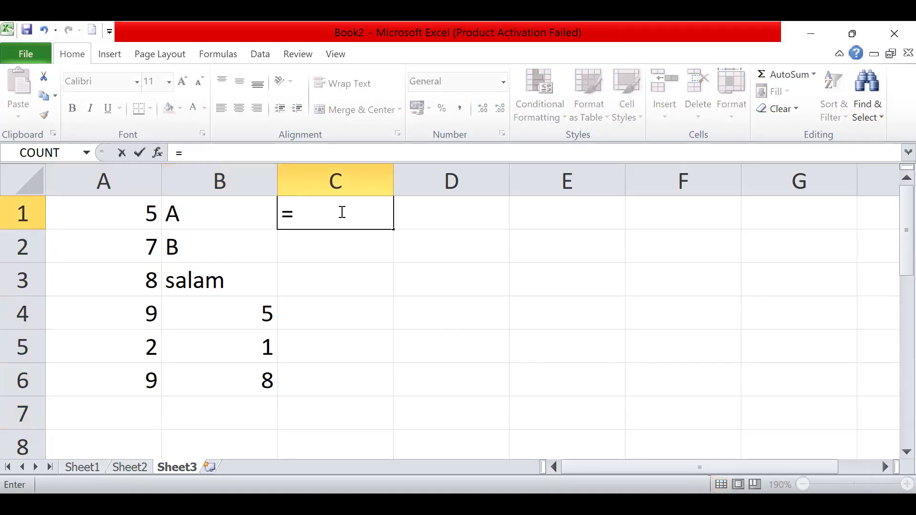
text(count)
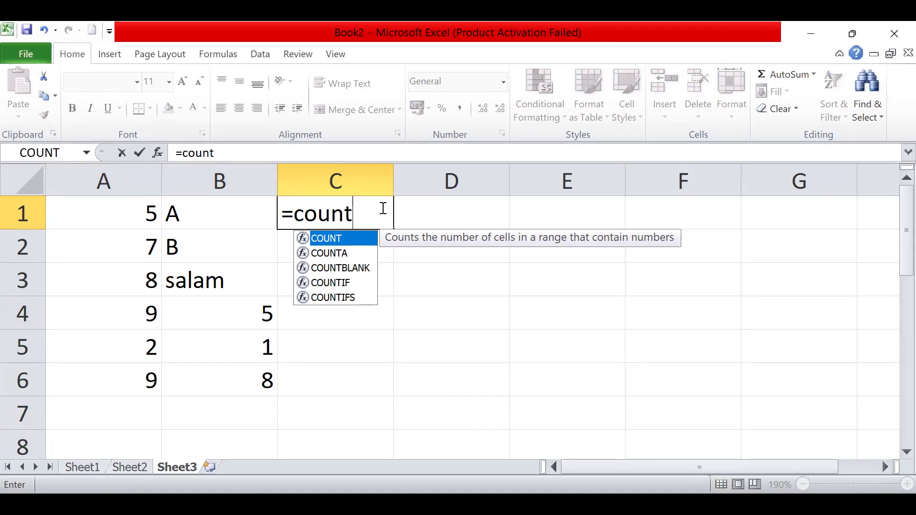
click(142, 219)
drag(143, 219, 243, 384)
click(245, 349)
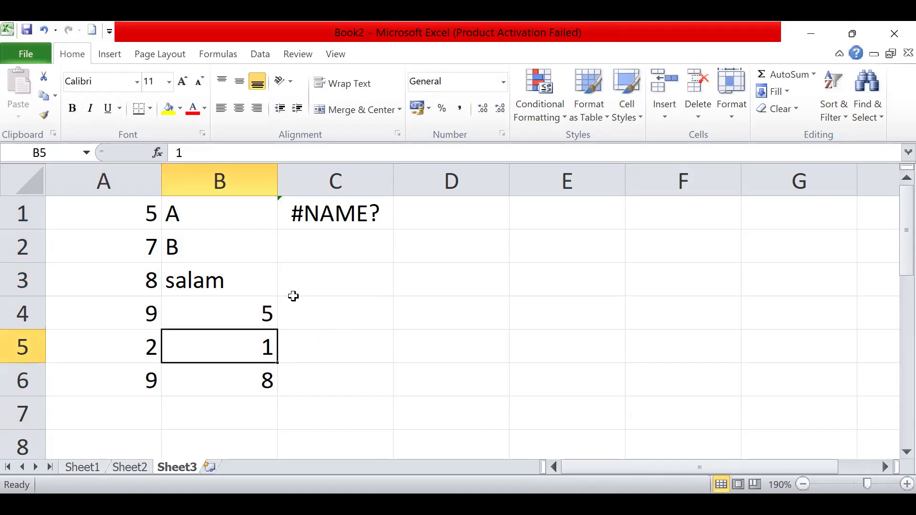
click(326, 220)
double_click(325, 221)
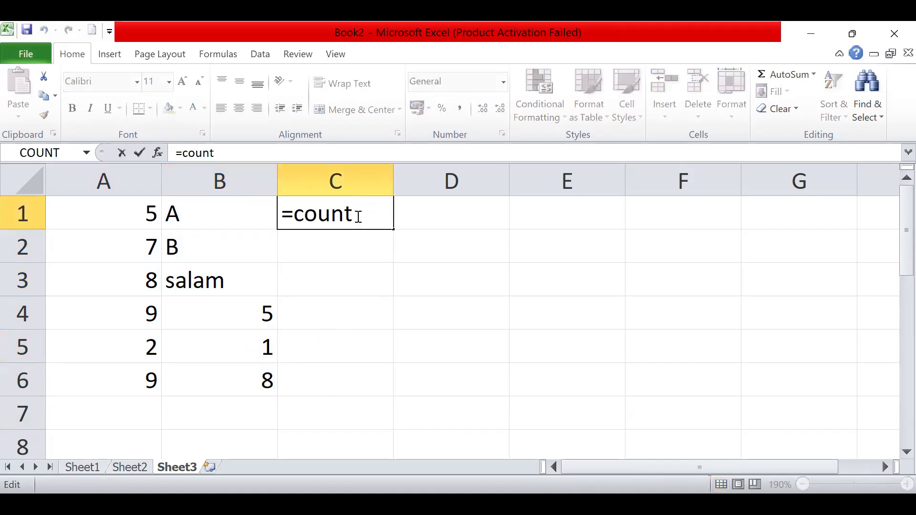
text(()
click(153, 225)
shift+click(253, 378)
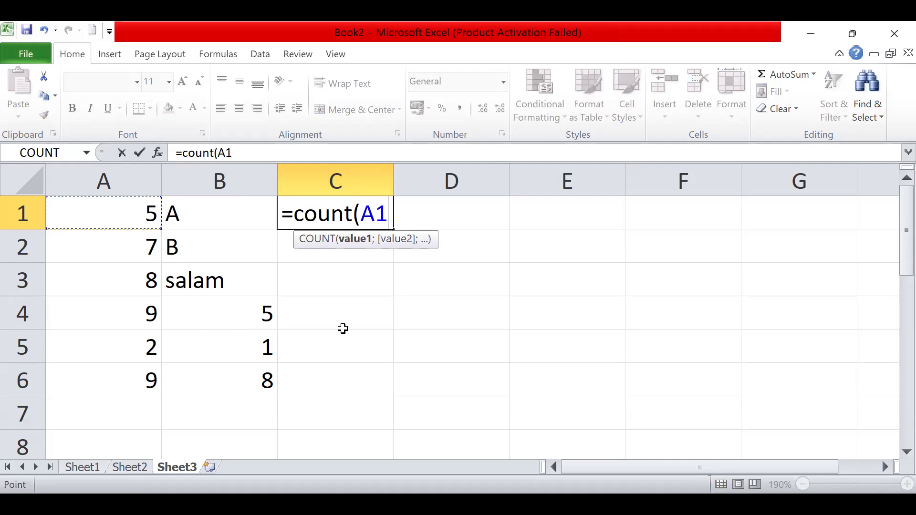
text())
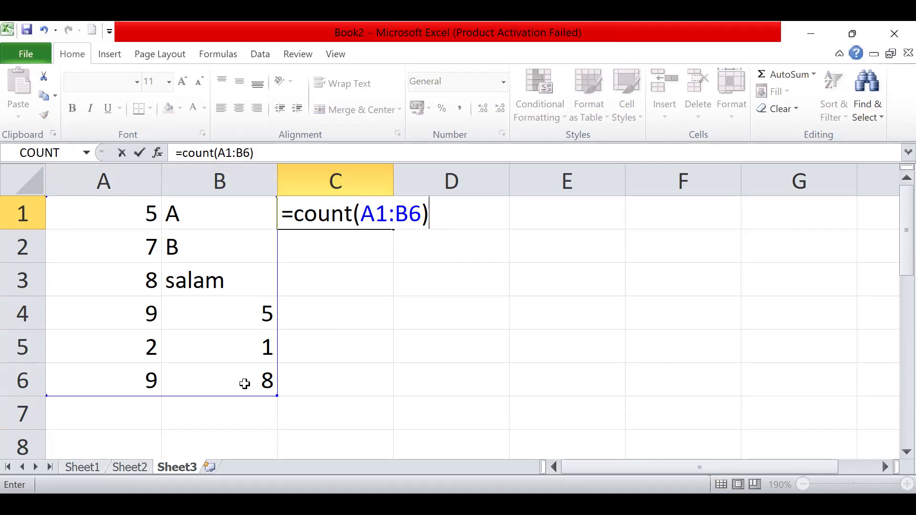
- Highlight the data in A1 to B6 and examine the COUNT formula in cell C1 against that range
drag(116, 200, 256, 396)
drag(150, 216, 256, 378)
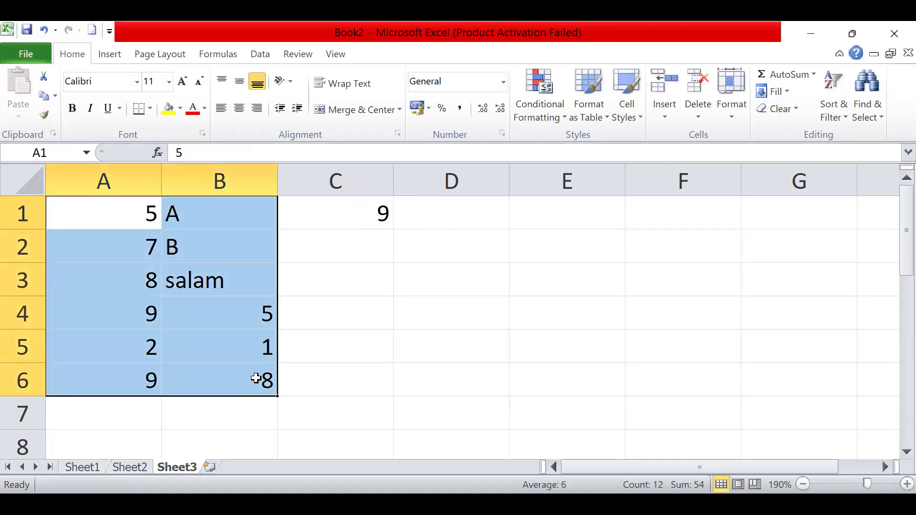
click(362, 216)
double_click(362, 215)
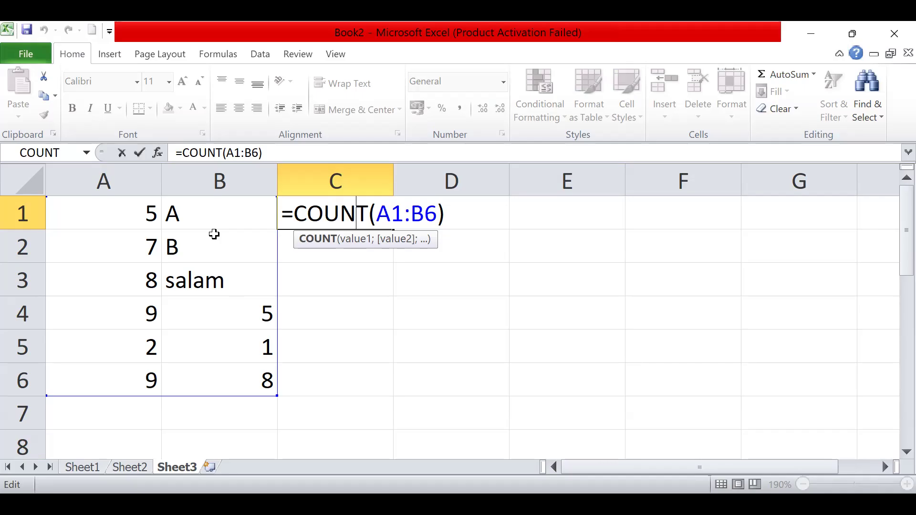
click(313, 264)
click(327, 236)
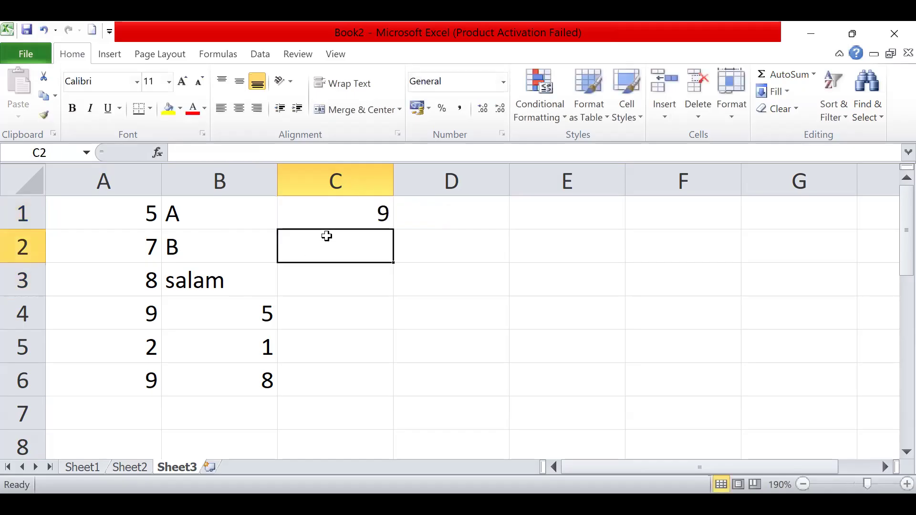
- Replace the COUNT formula in cell C1 with =COUNTA(A1:B7) to count the non-empty cells
click(332, 217)
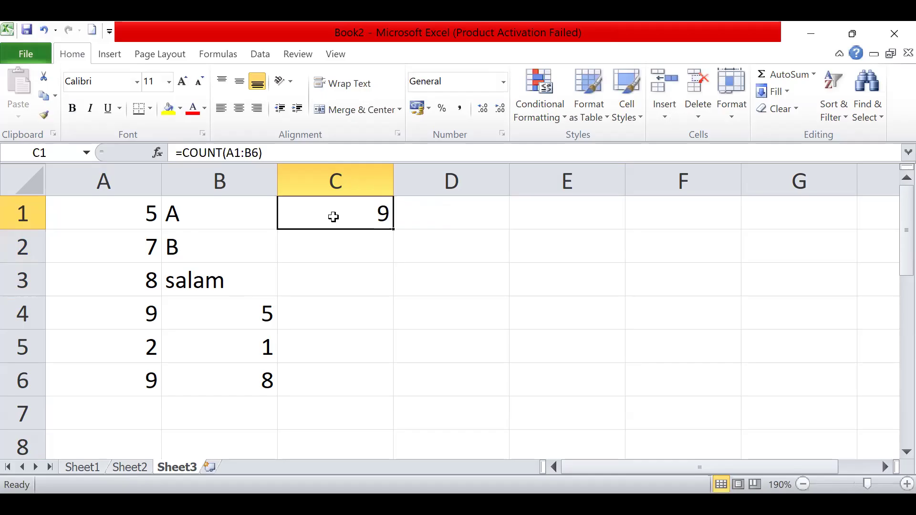
key(Delete)
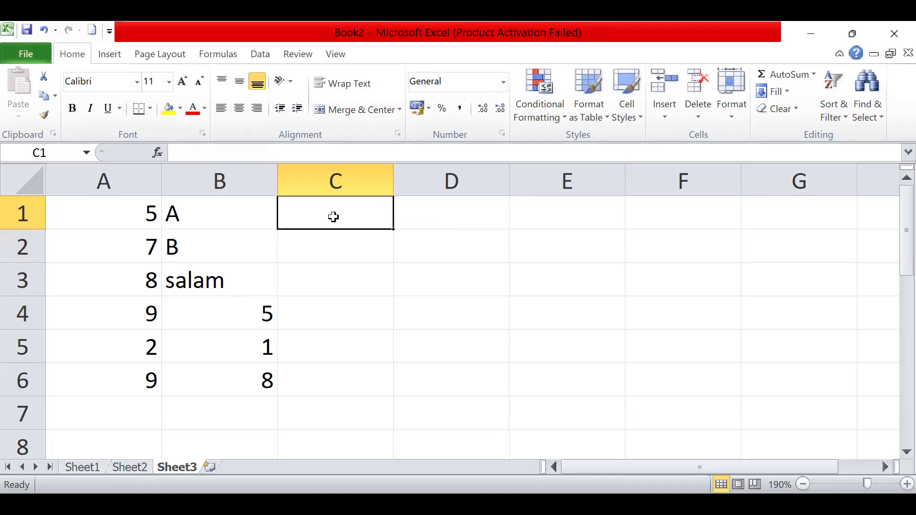
text(=)
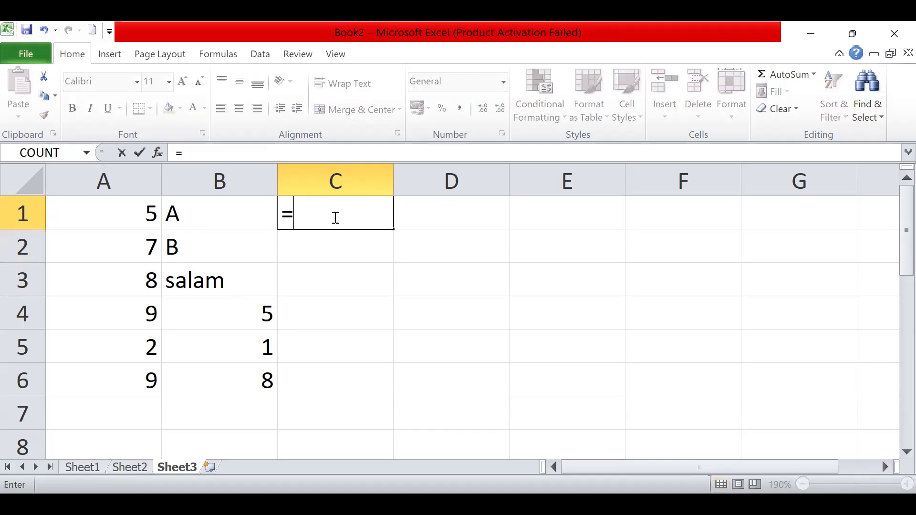
text(counta)
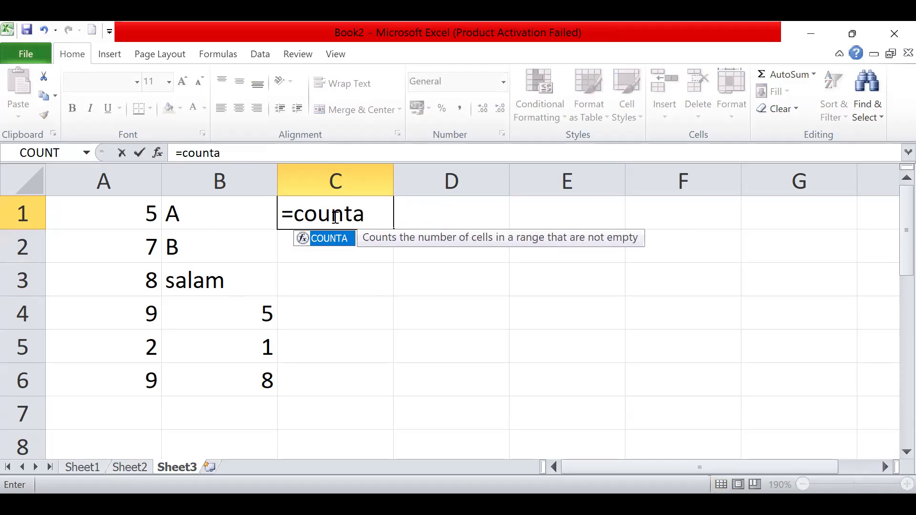
text(()
click(146, 216)
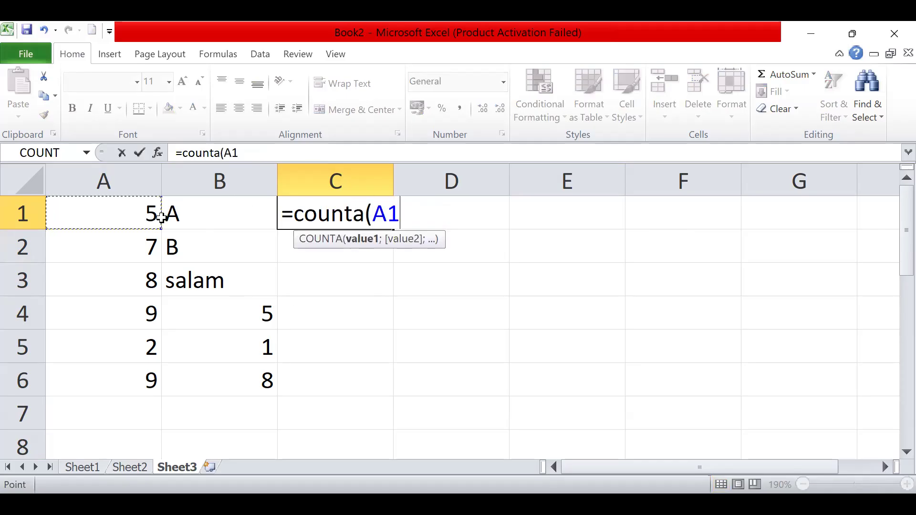
drag(244, 349, 251, 411)
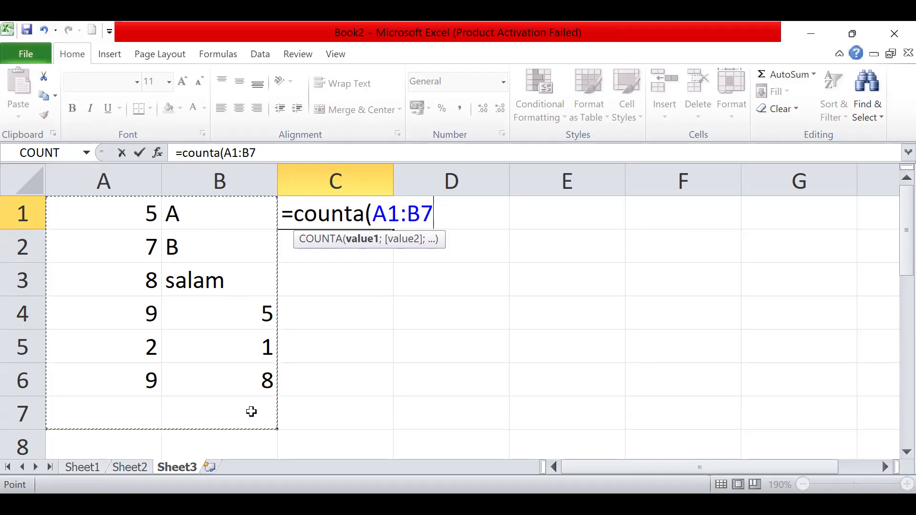
text())
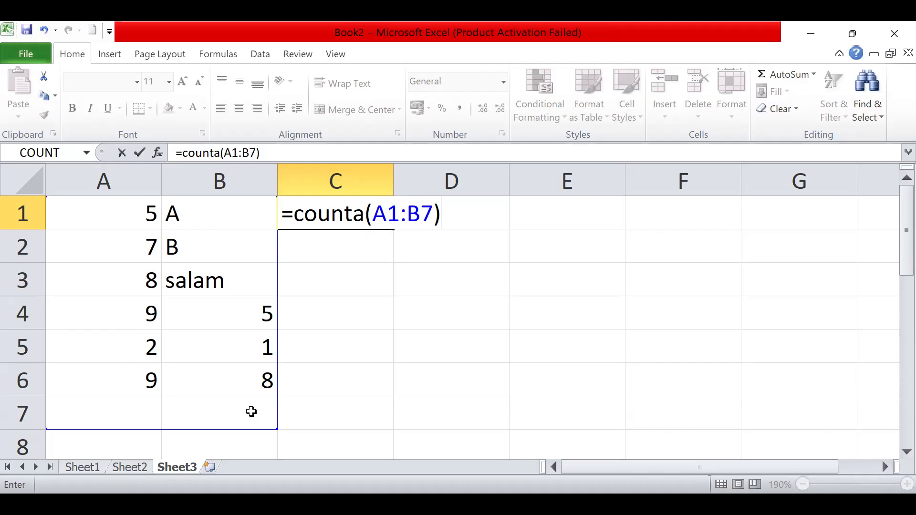
key(Return)
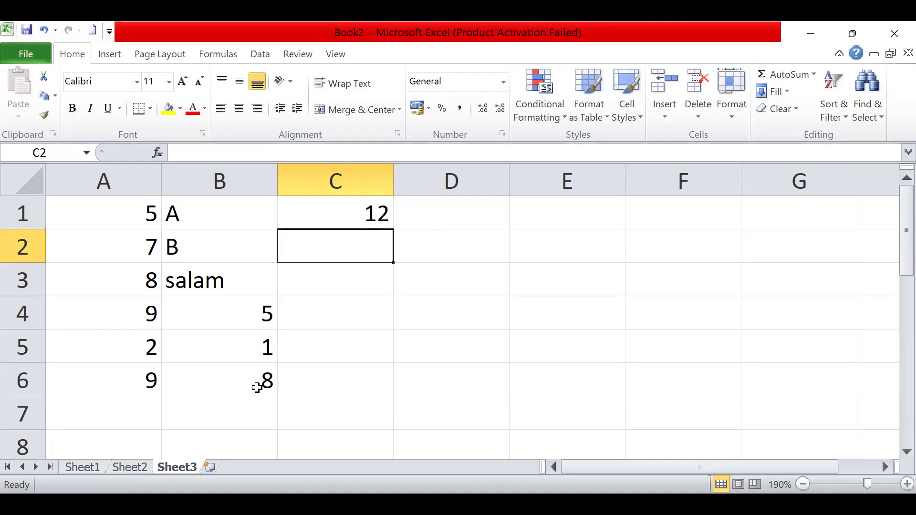
- Clear the contents of cells B1 to C6, and select cell B1
click(351, 215)
drag(218, 217, 352, 374)
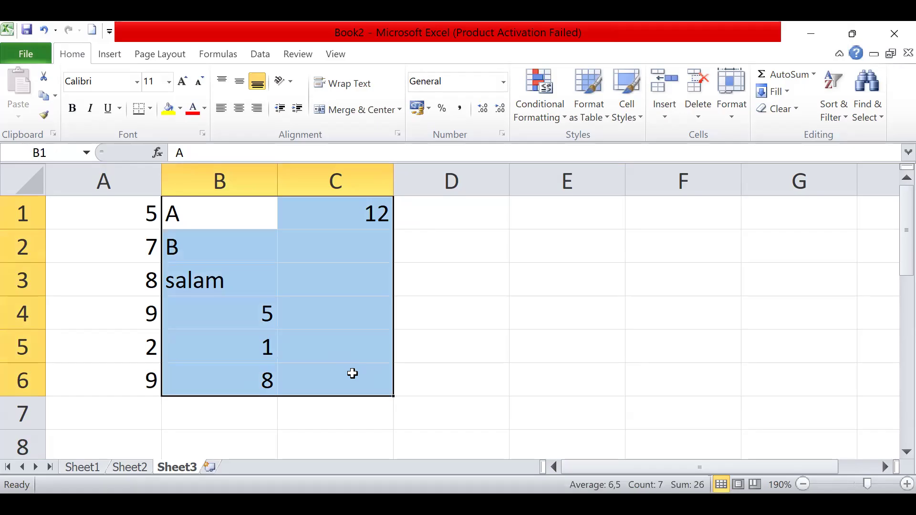
key(Delete)
click(227, 224)
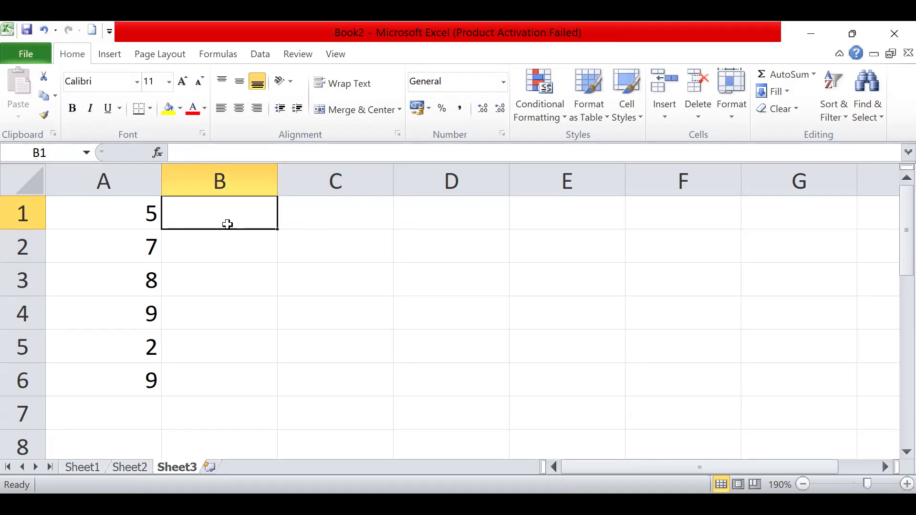
- Count the non-empty cells in the blank range D3 to F6 with =COUNTA(D3:F6) in cell C2
click(326, 251)
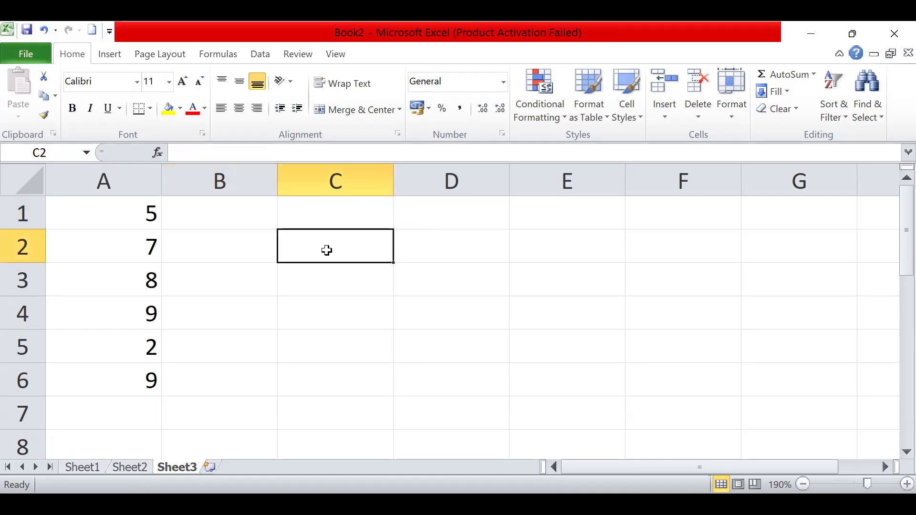
text(=)
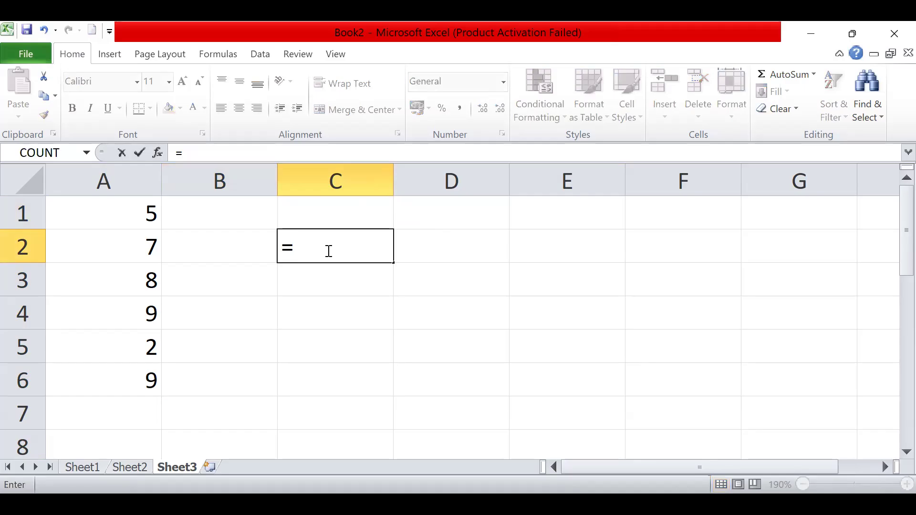
text(counta()
drag(458, 274, 520, 314)
drag(647, 394, 649, 399)
text())
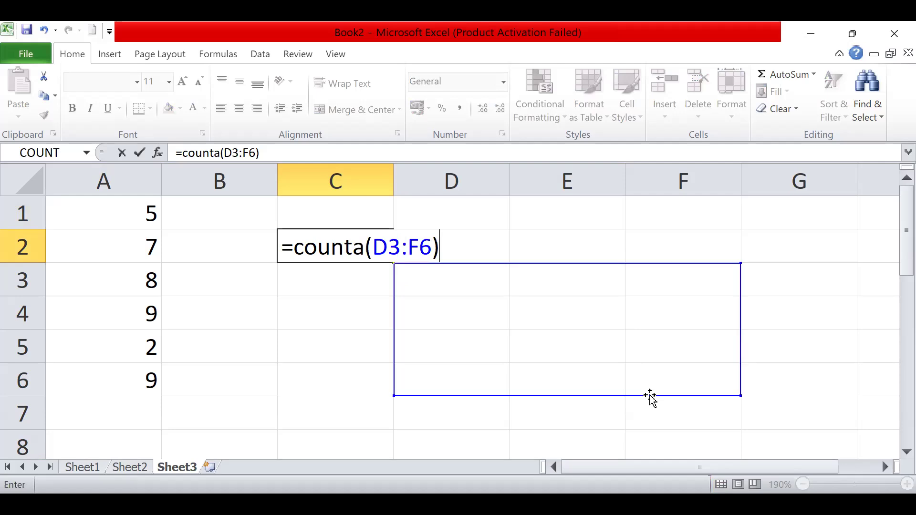
key(Return)
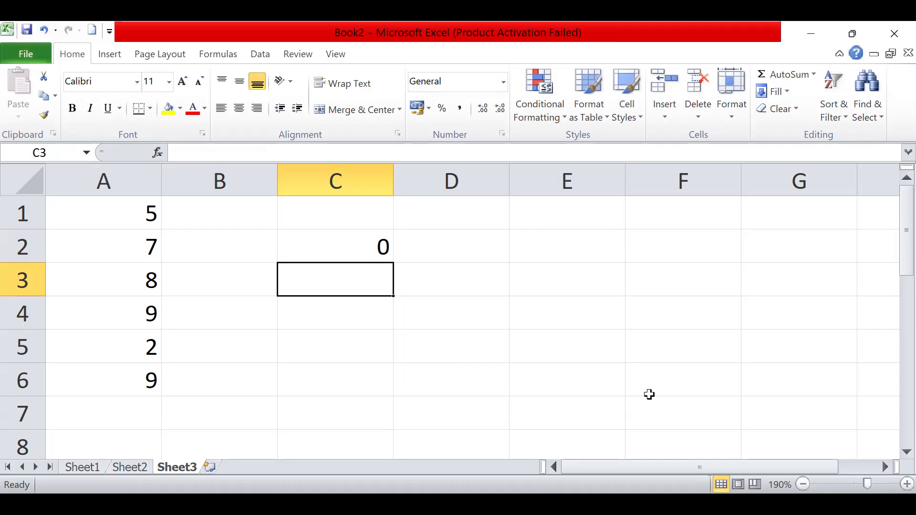
- Delete the COUNTA formula from cell C2 and select cell B1
click(376, 246)
key(Delete)
click(189, 212)
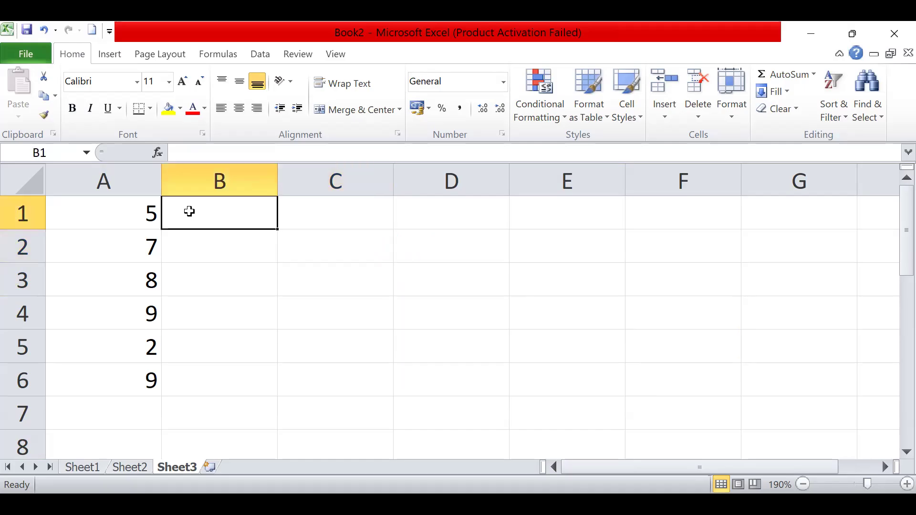
- Multiply two typed numbers in cell B1 with the formula =PRODUCT(5;8)
text(=)
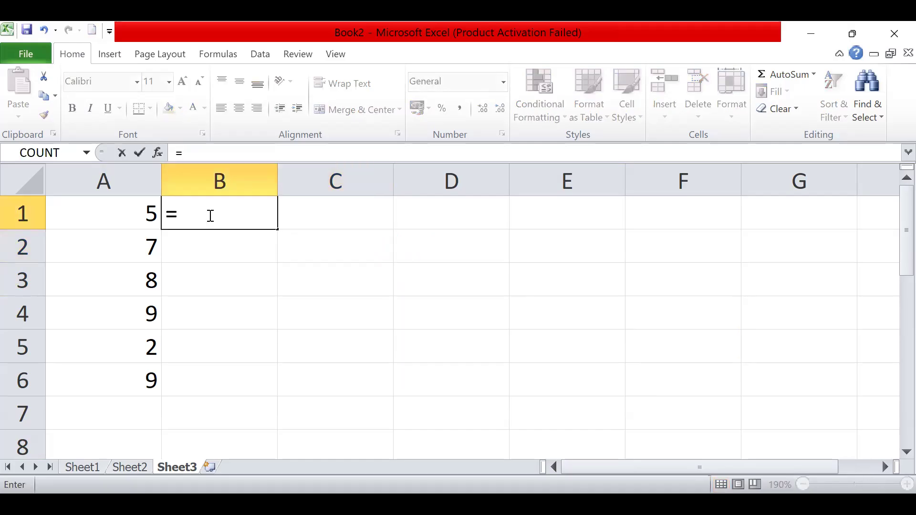
text(prod)
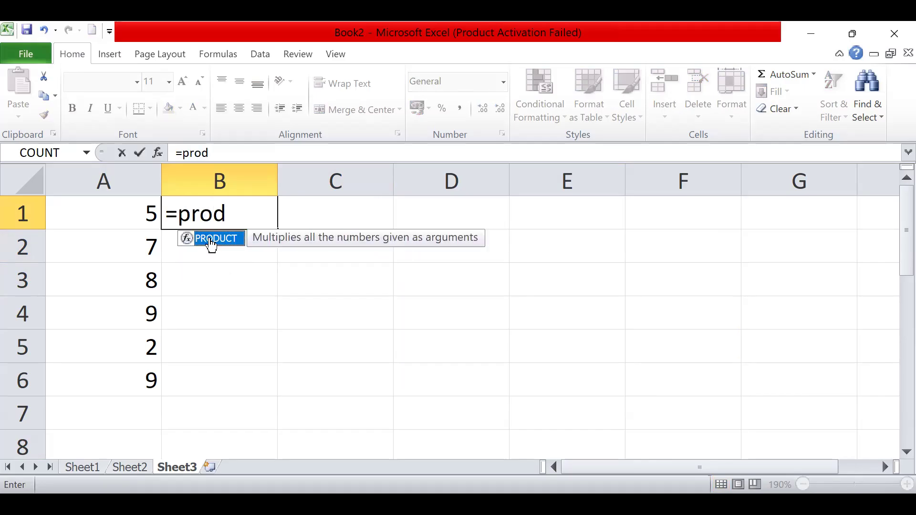
double_click(212, 239)
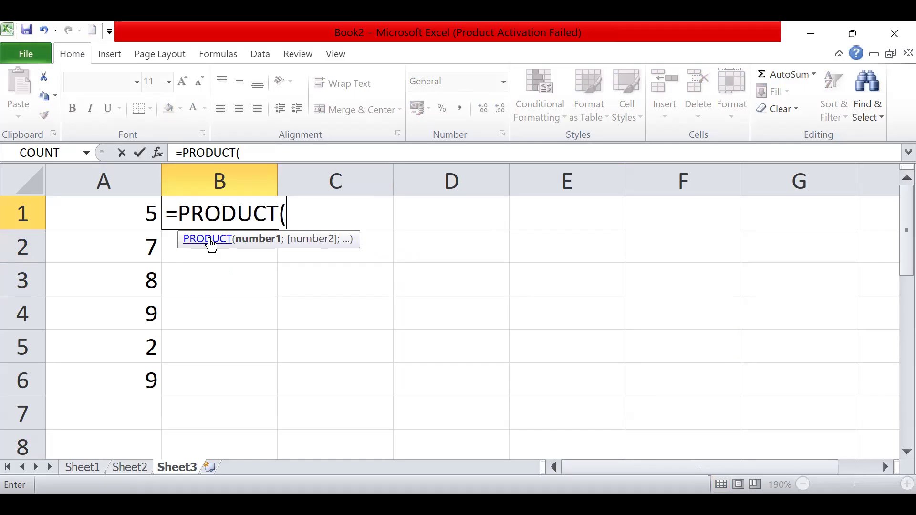
text(5;)
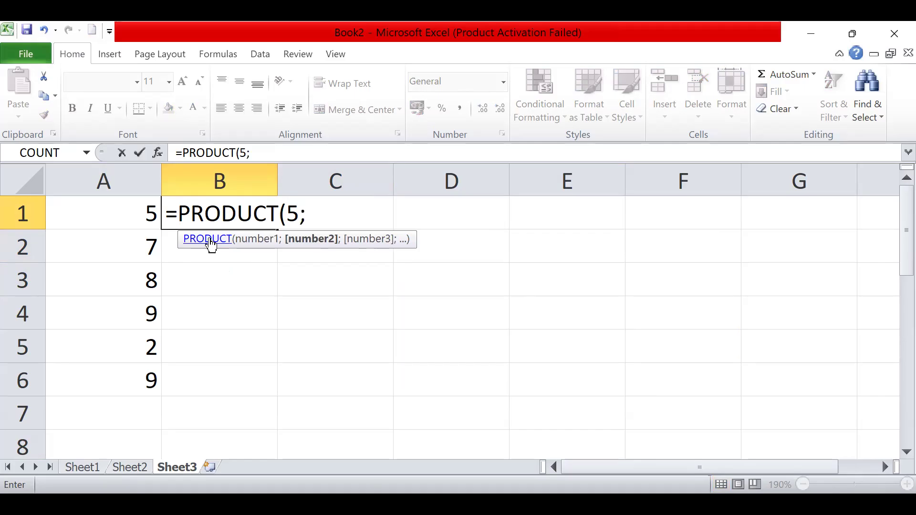
text(8))
key(Return)
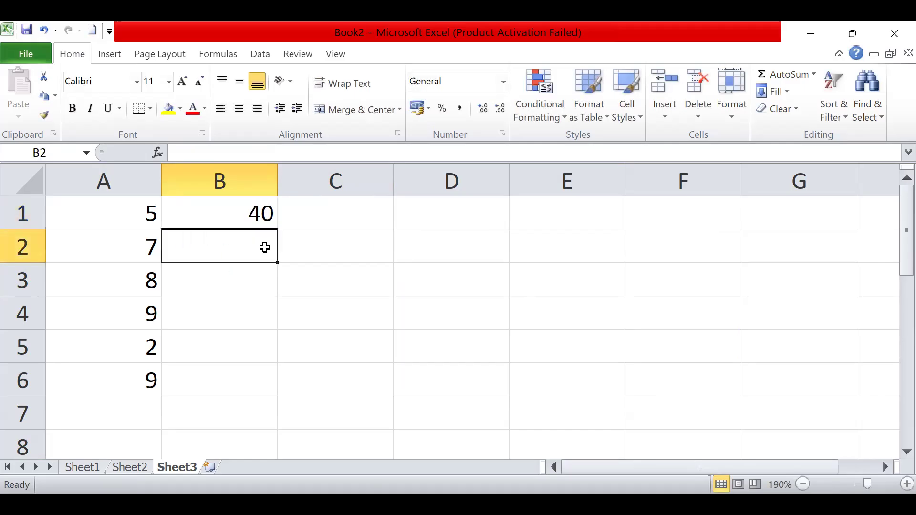
- Multiply all the numbers in column A with =PRODUCT(A1:A6) in cell B2, and select cell C1
text(=)
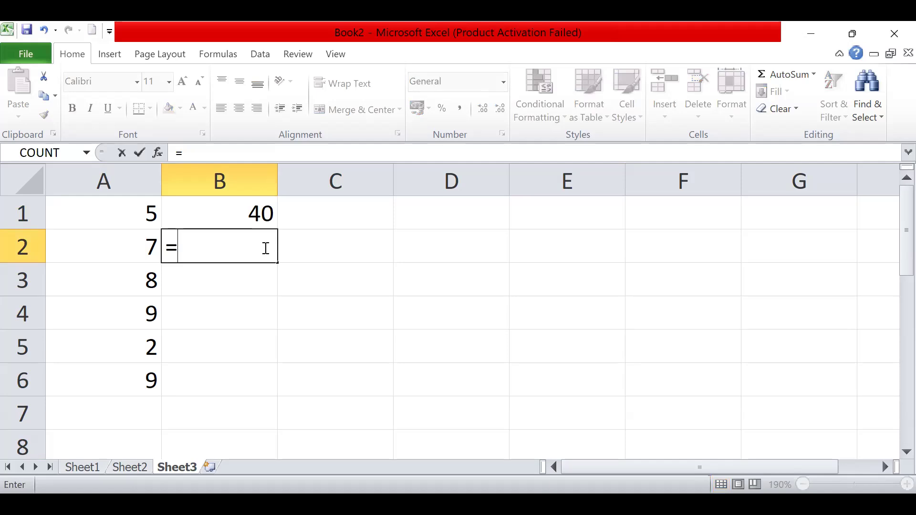
text(pr)
click(225, 336)
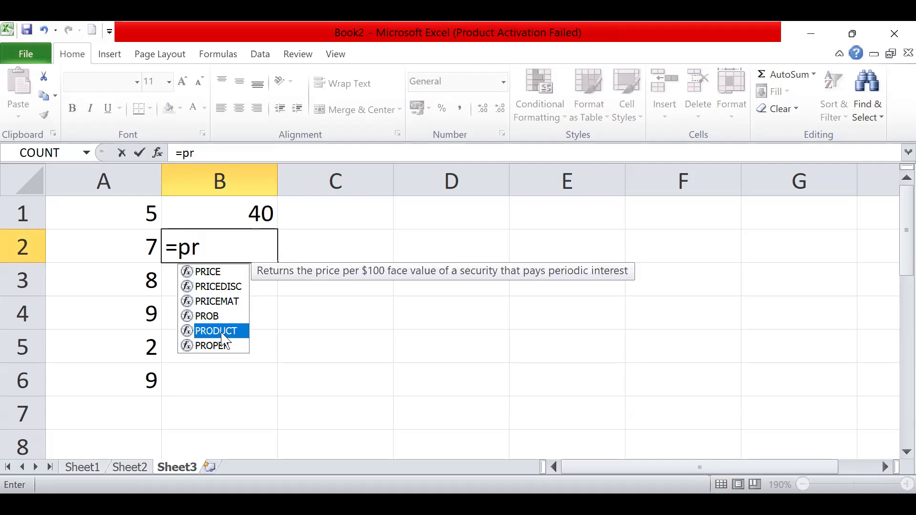
key(Tab)
drag(123, 212, 125, 247)
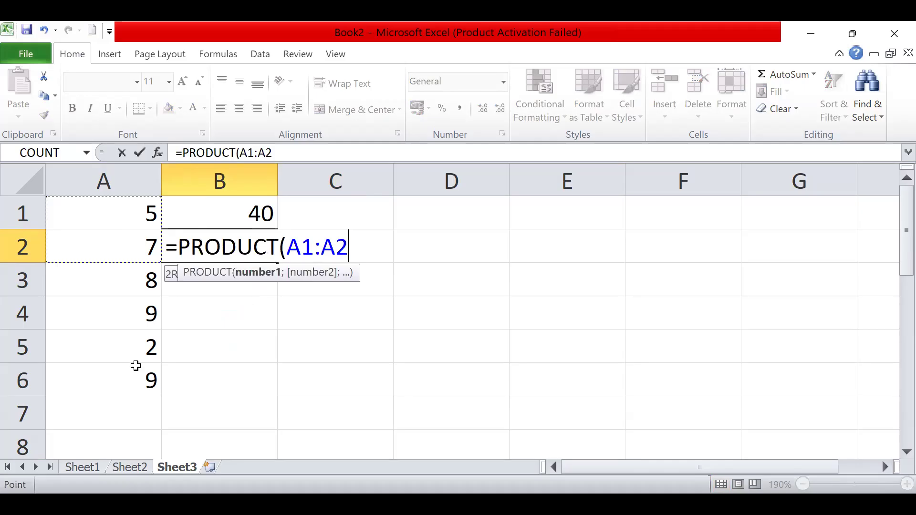
drag(135, 367, 136, 372)
text())
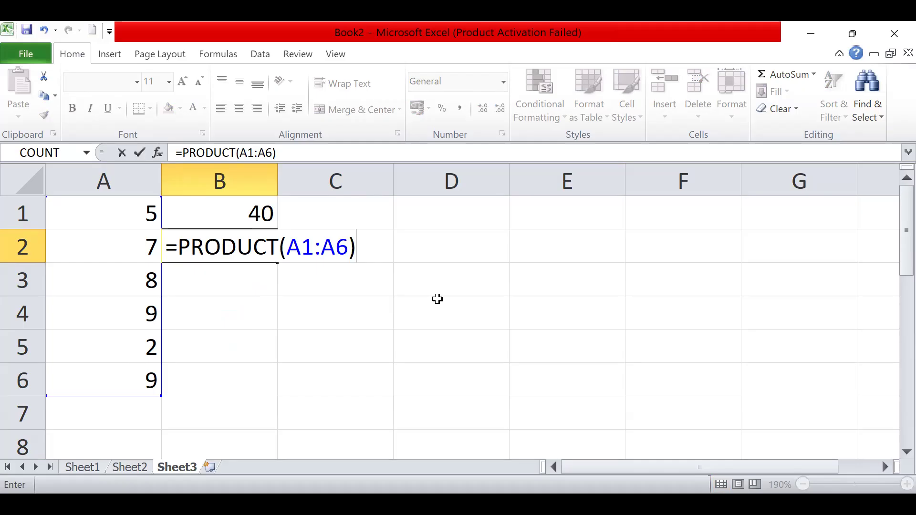
key(Return)
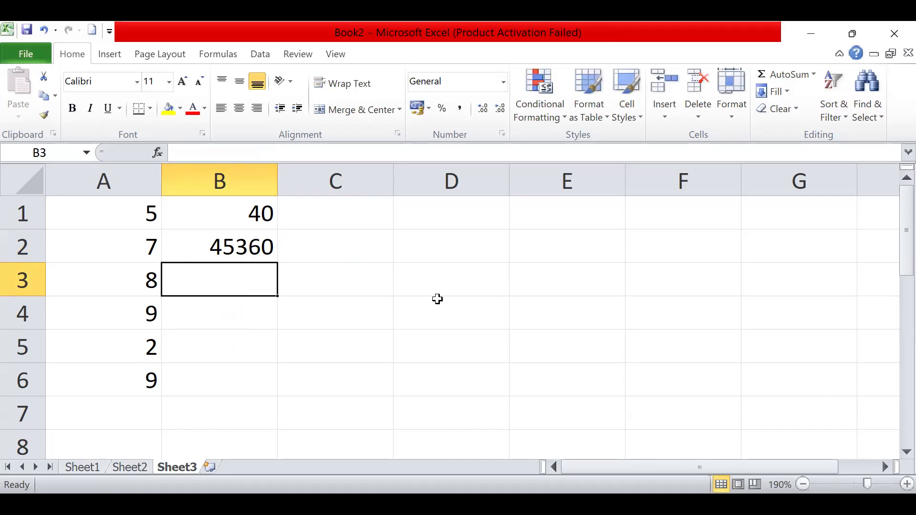
click(377, 228)
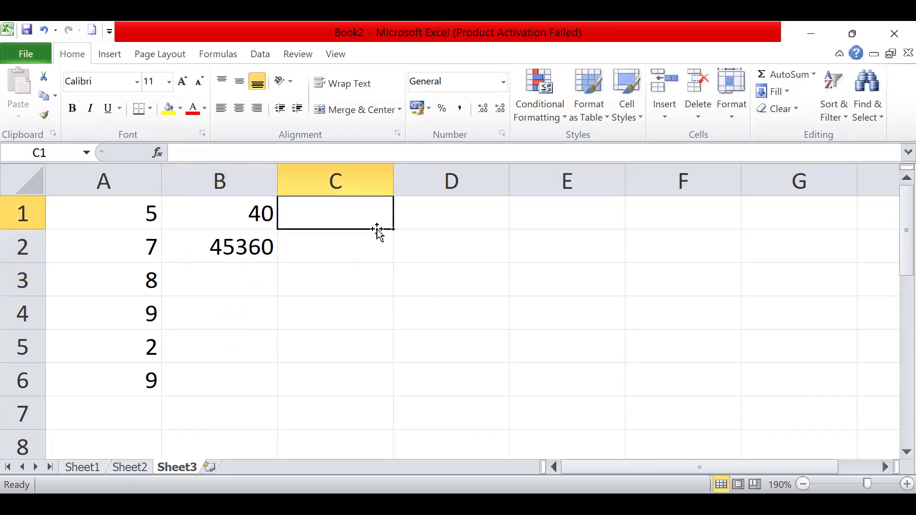
- Raise 2 to the power of 8 in cell C1 with the formula =POWER(2;8)
text(=)
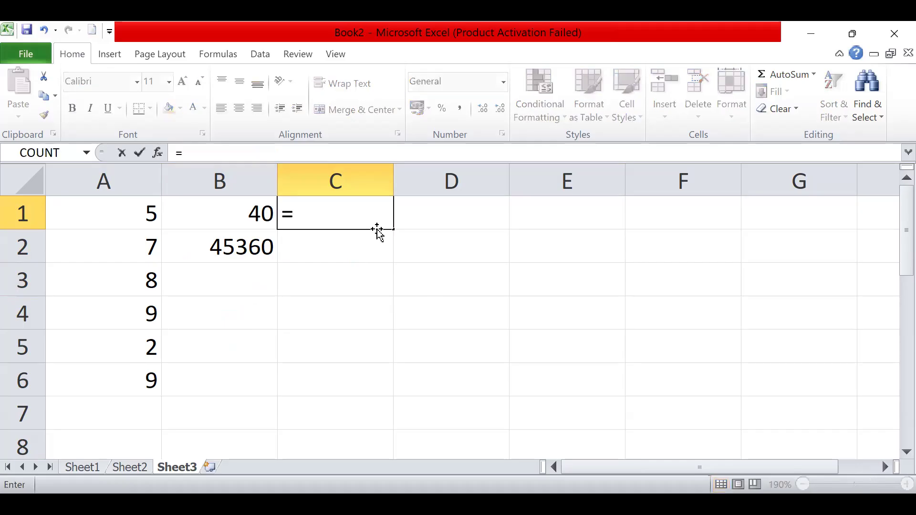
text(pow)
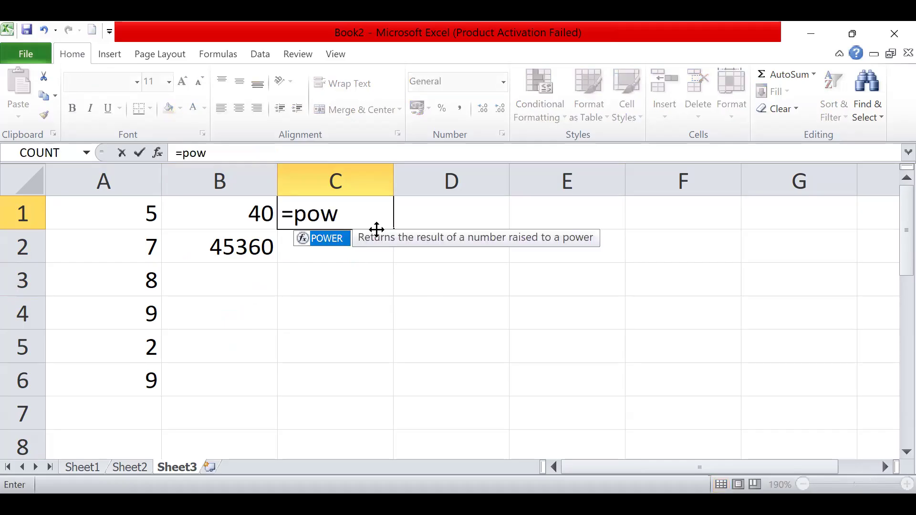
double_click(329, 245)
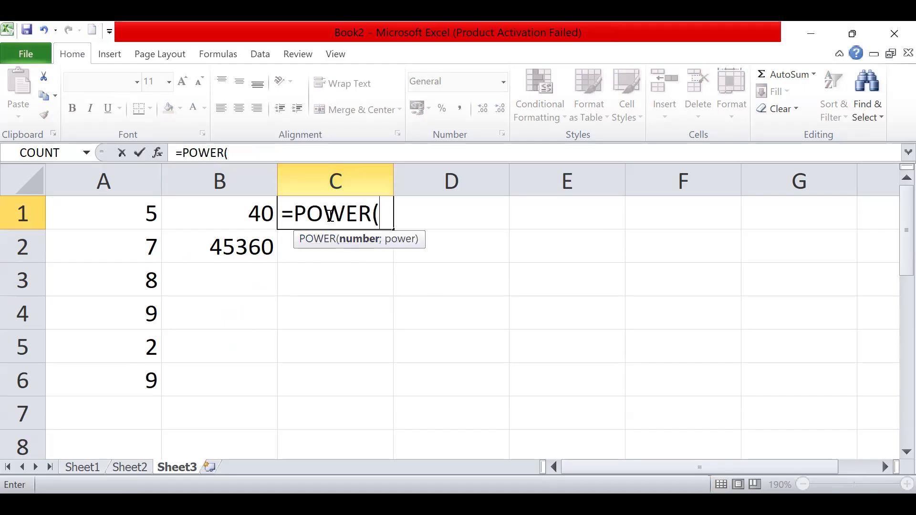
text(2,)
key(BackSpace)
text(;)
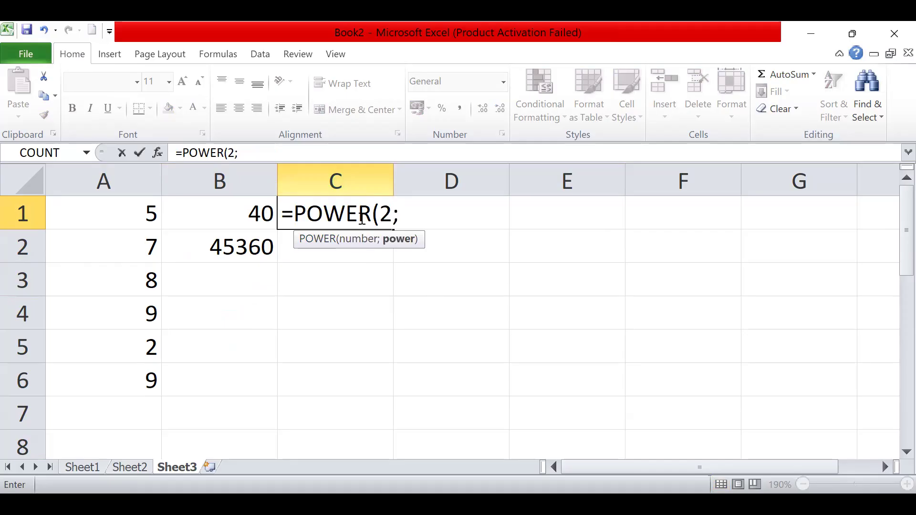
text(8))
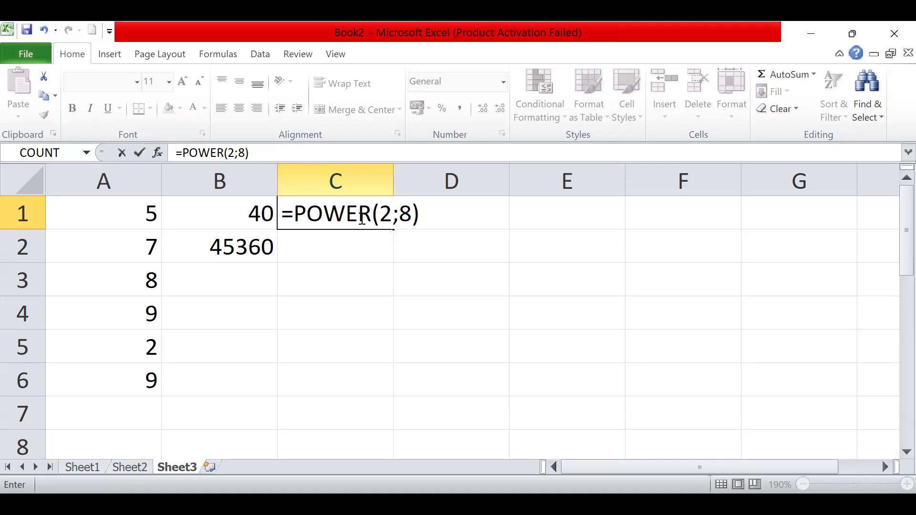
double_click(385, 213)
double_click(405, 213)
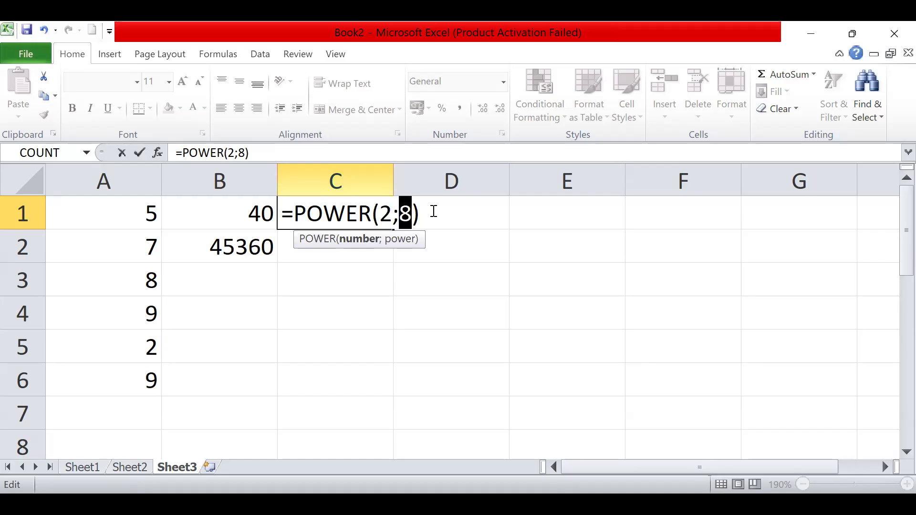
key(Return)
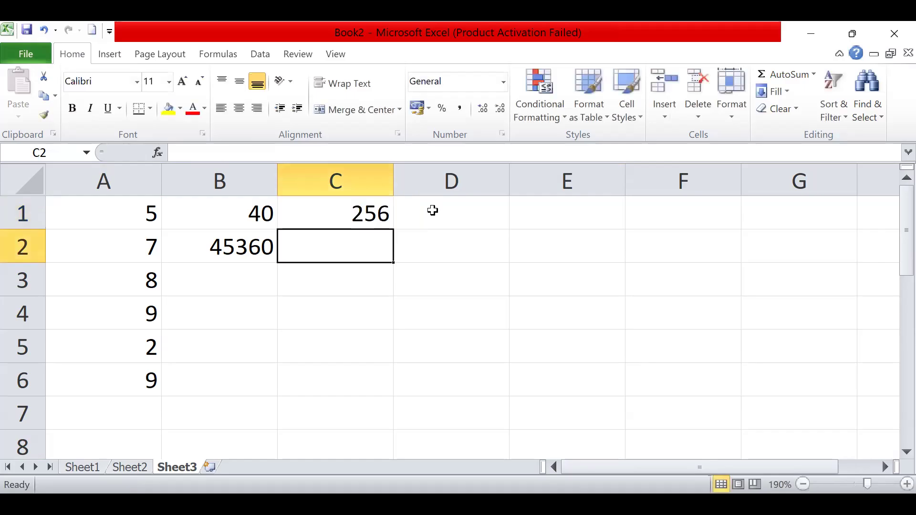
- Raise the number in A1 to the power given in A5 with =POWER(A1;A5) in cell C2
text(=)
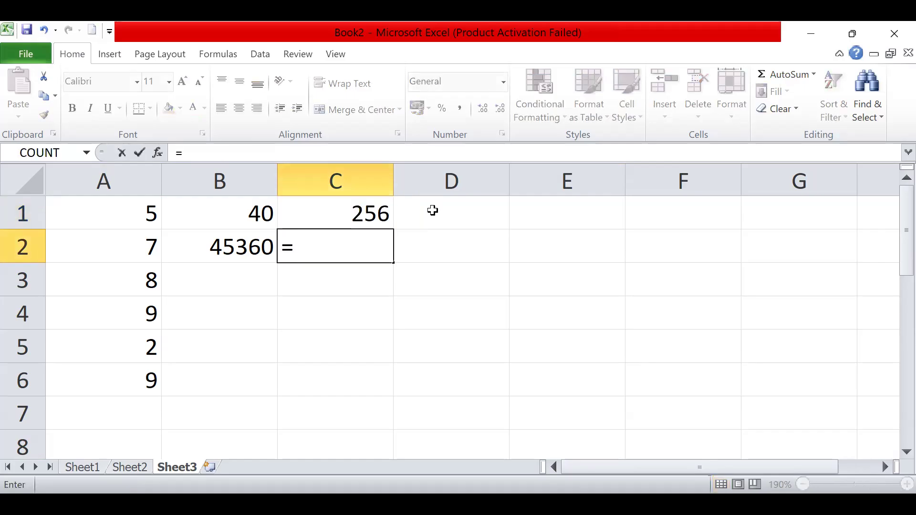
text(power)
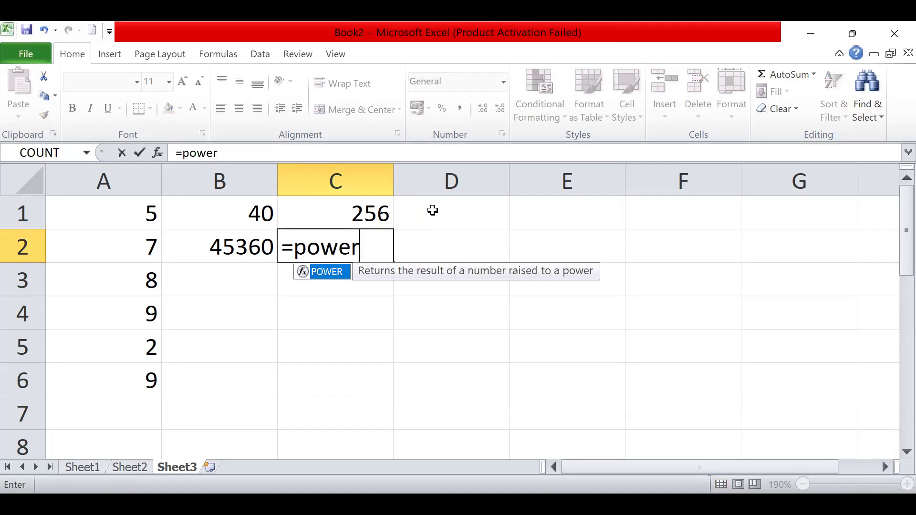
text(()
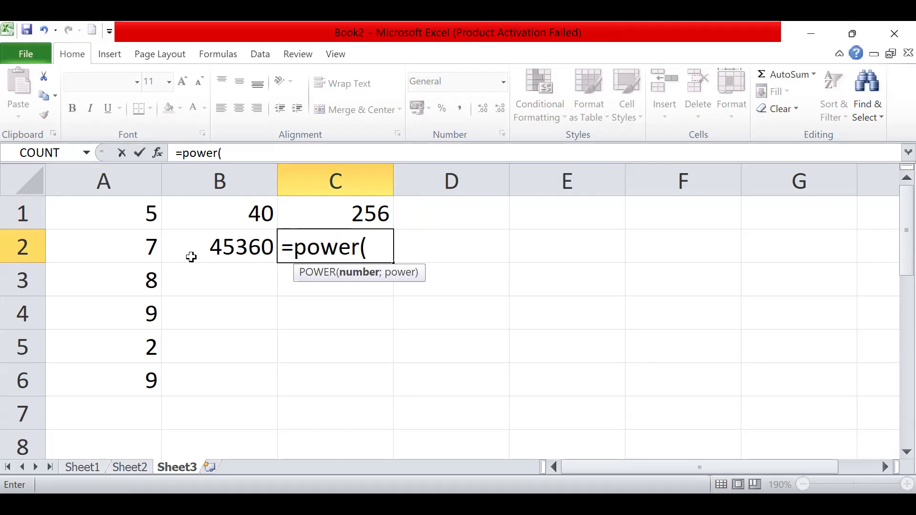
click(142, 220)
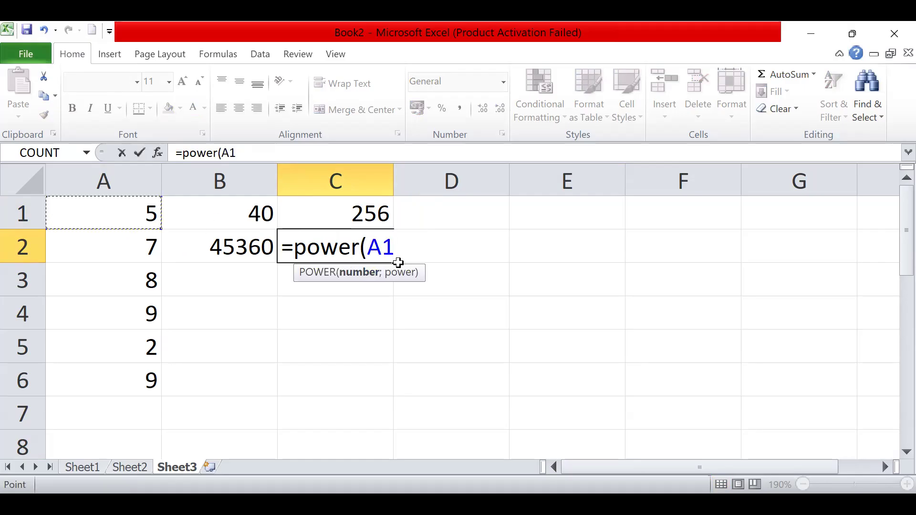
text(;)
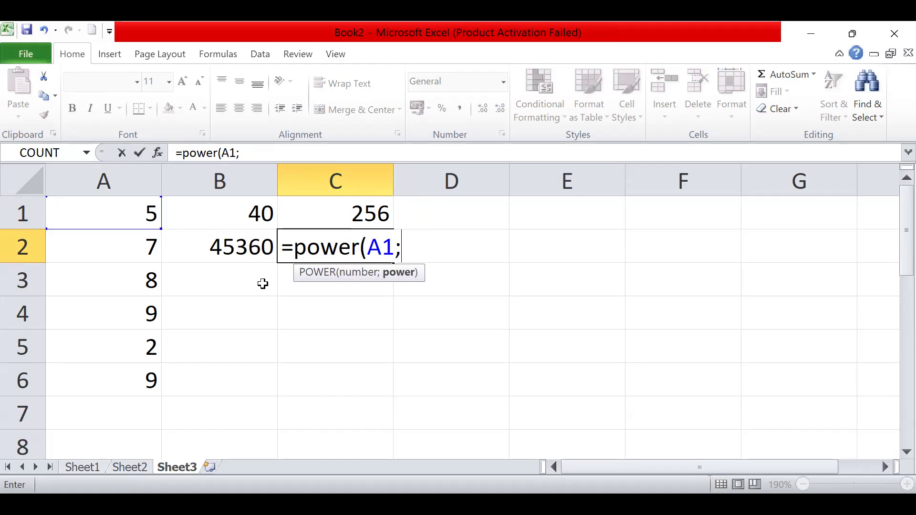
click(143, 342)
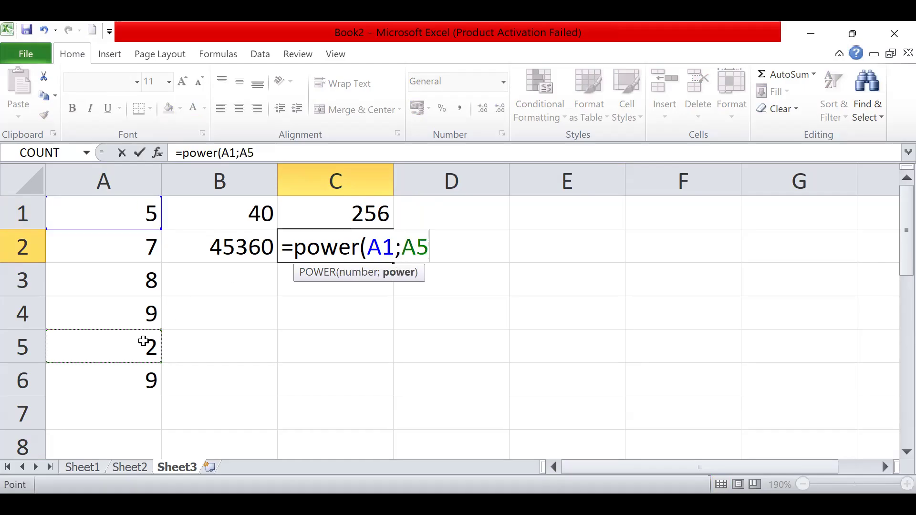
text())
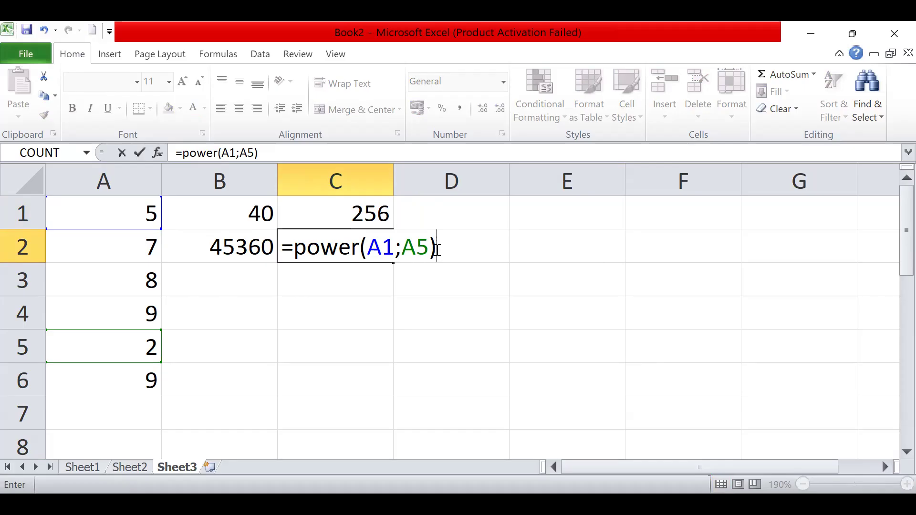
key(Return)
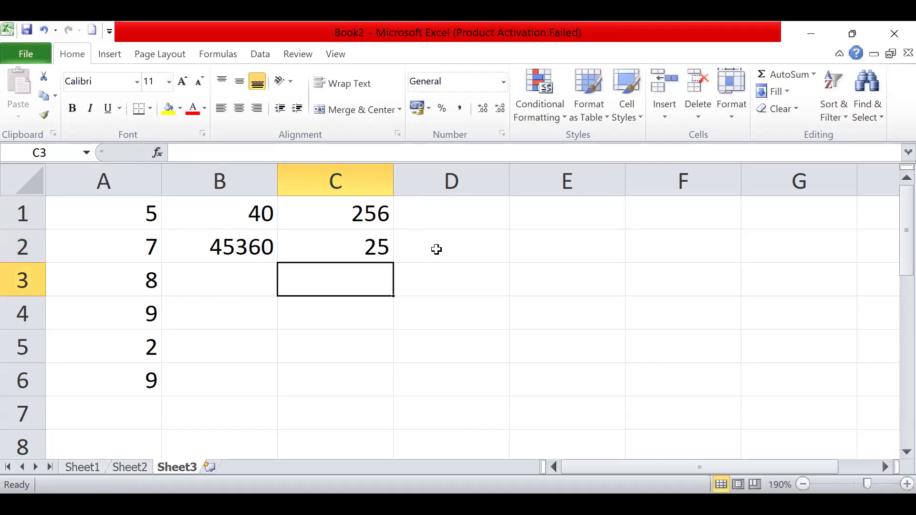
- Clear the formulas from the range B1 to C2 and select cell B1
drag(249, 213, 339, 247)
key(Delete)
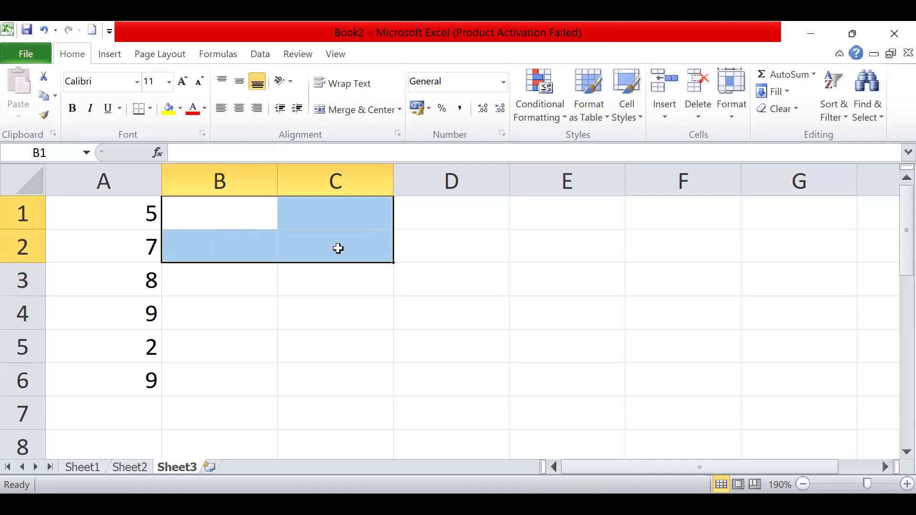
click(243, 232)
click(232, 206)
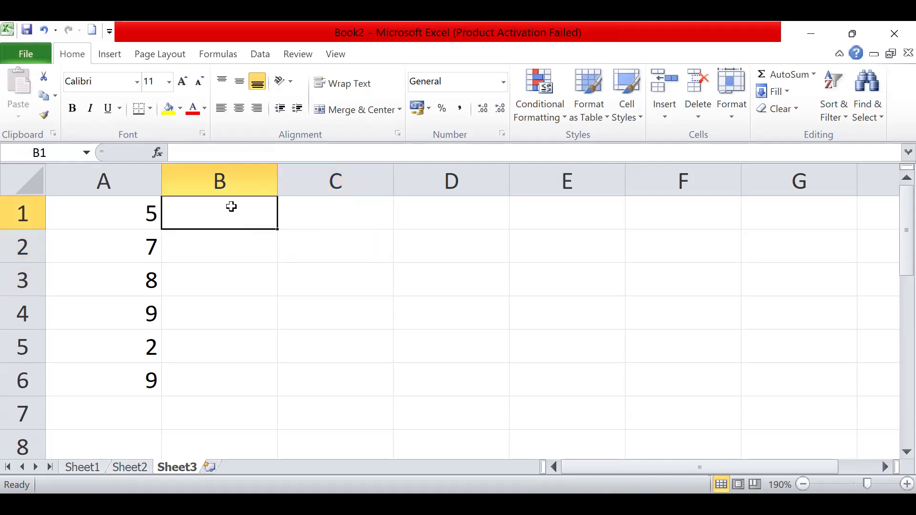
- Calculate the average of the numbers in A2 to A6 with =AVERAGE(A2:A6) in cell B1
text(=)
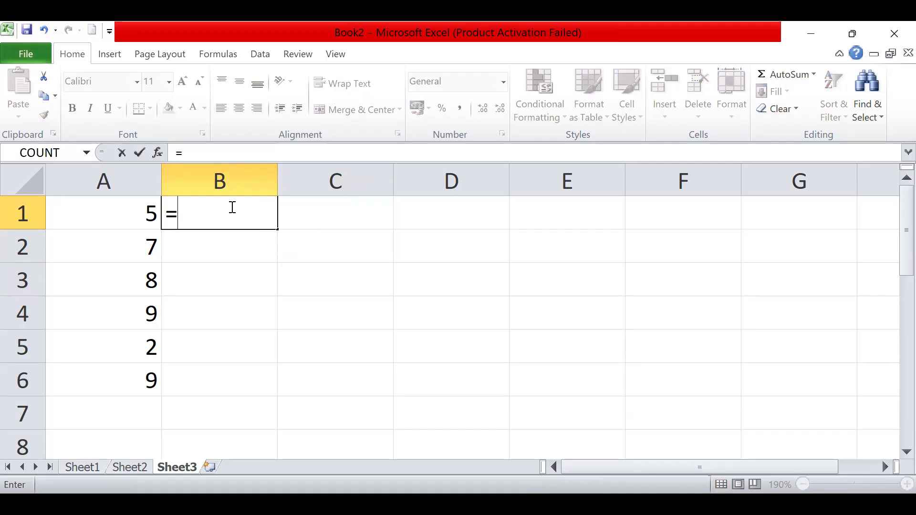
text(ave)
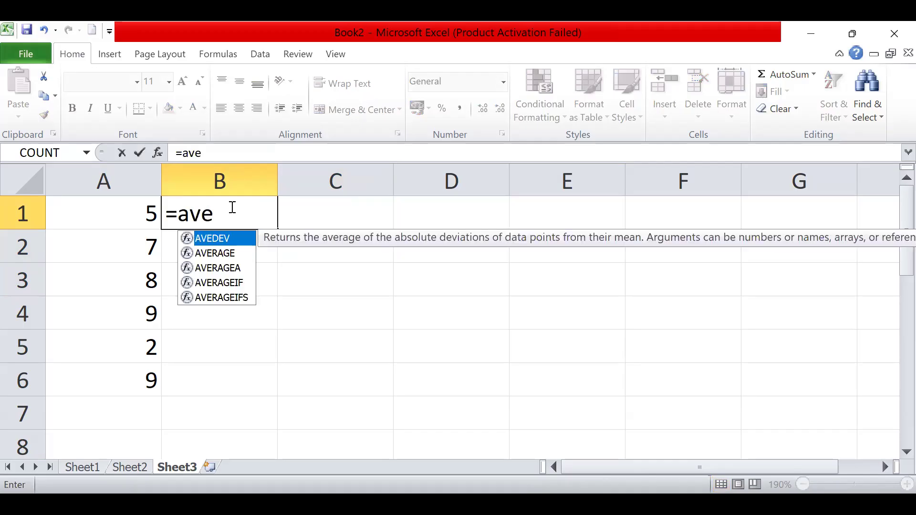
double_click(234, 248)
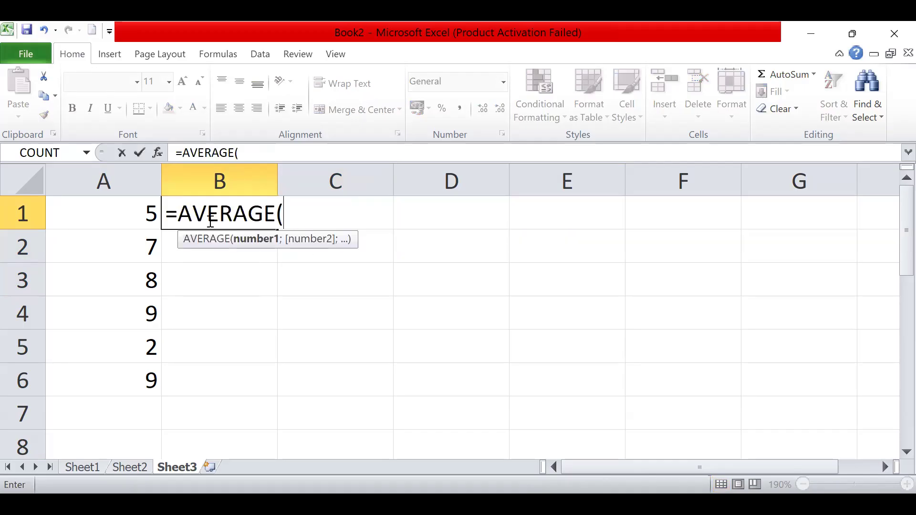
click(146, 205)
drag(147, 234, 150, 282)
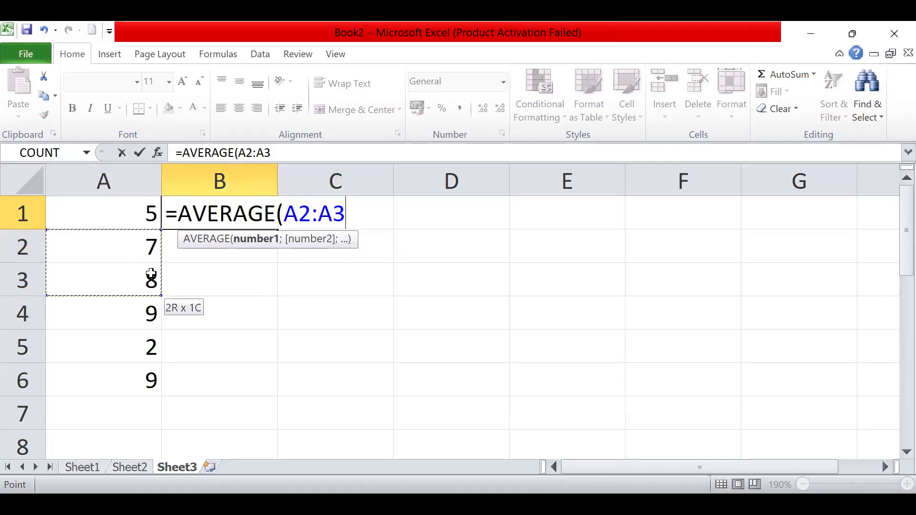
drag(154, 379, 153, 380)
text())
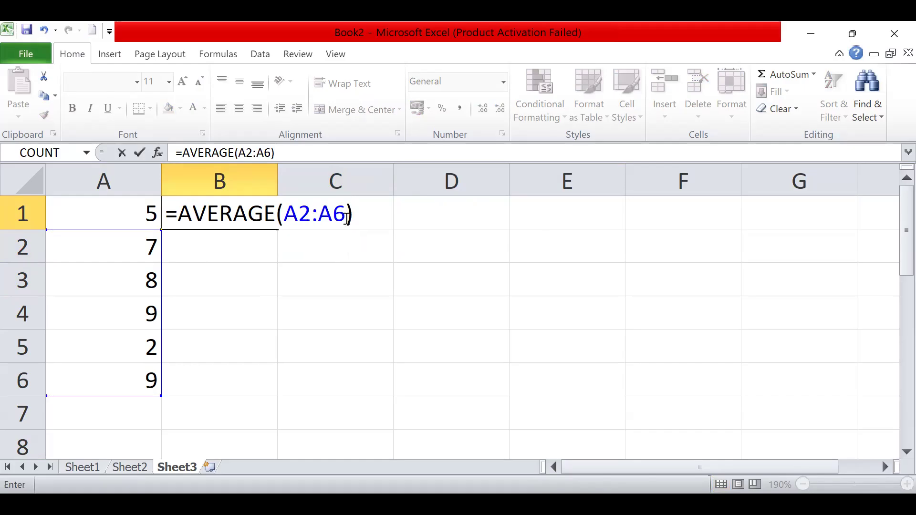
key(Return)
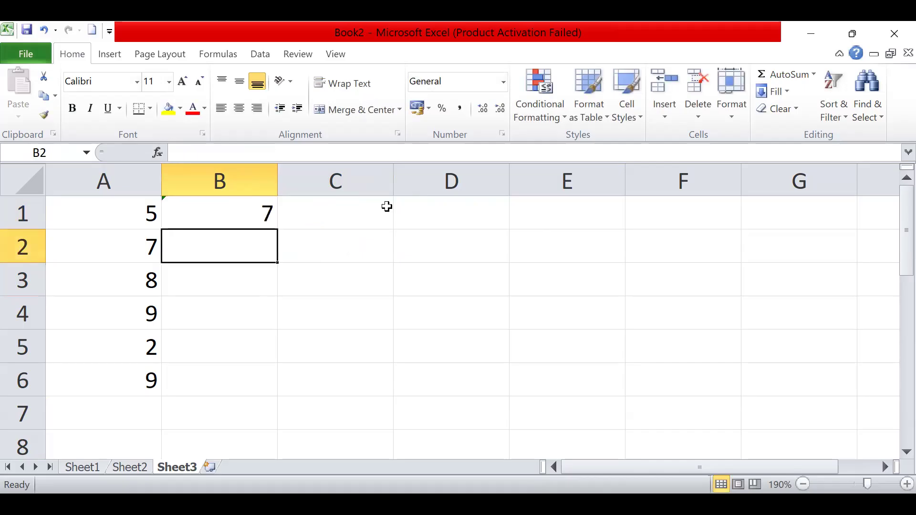
- Examine the AVERAGE formula in cell B1 and check its source range A2 to A6 by selecting it
click(258, 213)
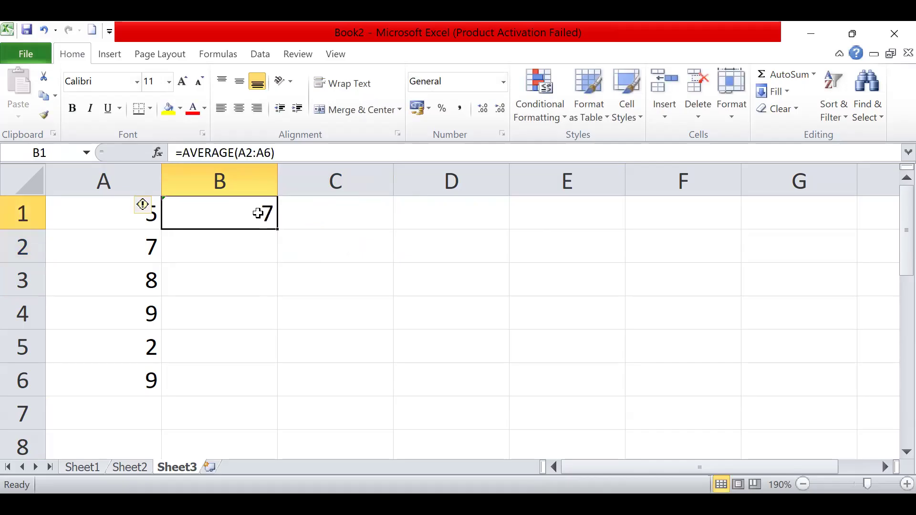
key(F2)
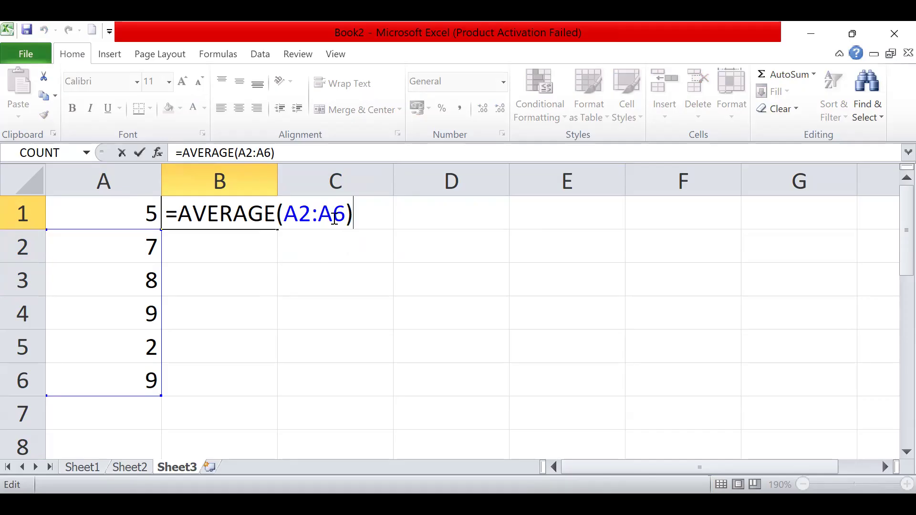
click(144, 246)
drag(145, 246, 143, 372)
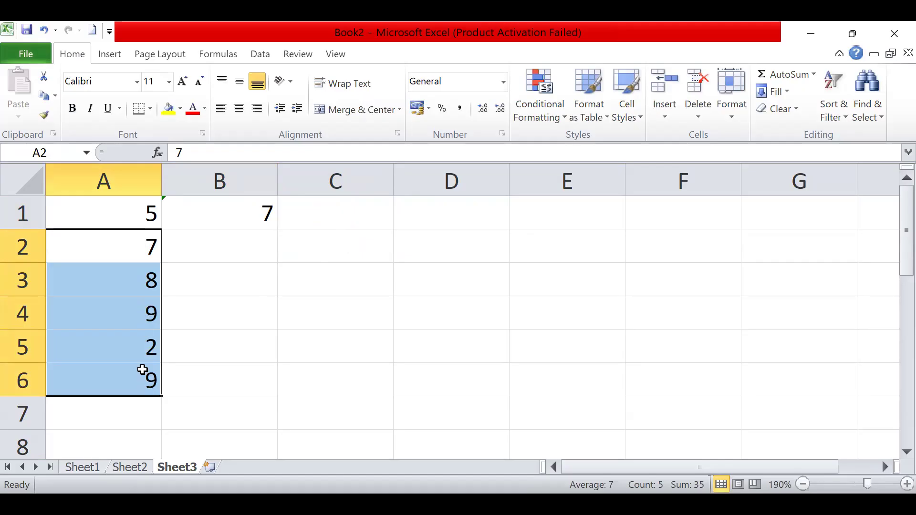
- Replace the AVERAGE formula in cell B1 with =FACT(5) to calculate the factorial of 5
double_click(240, 222)
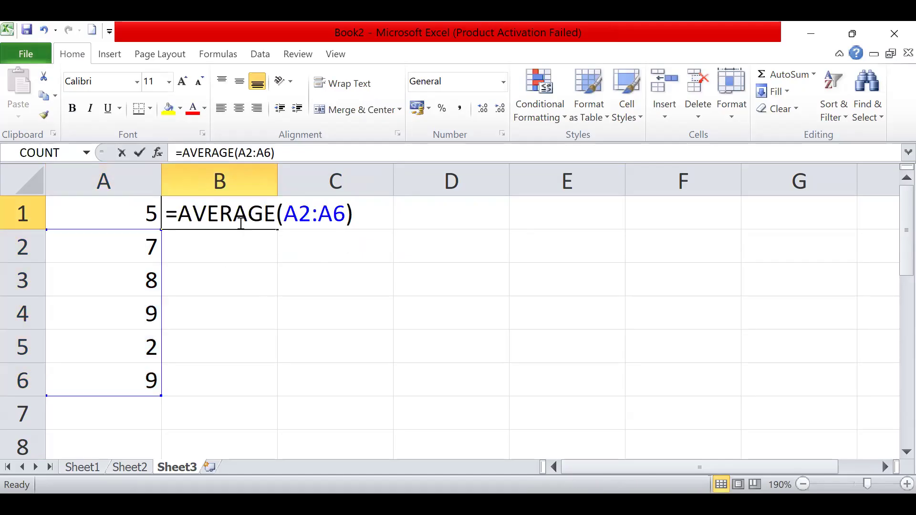
drag(365, 213, 175, 224)
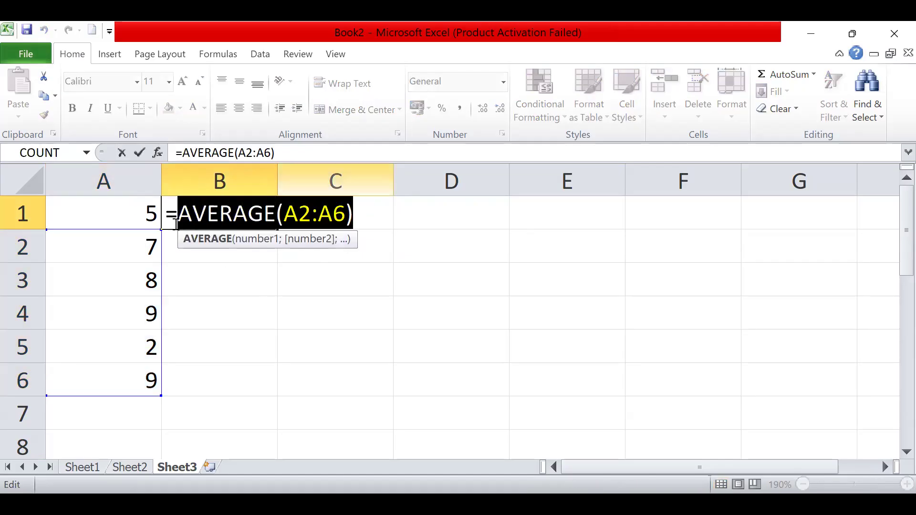
key(Delete)
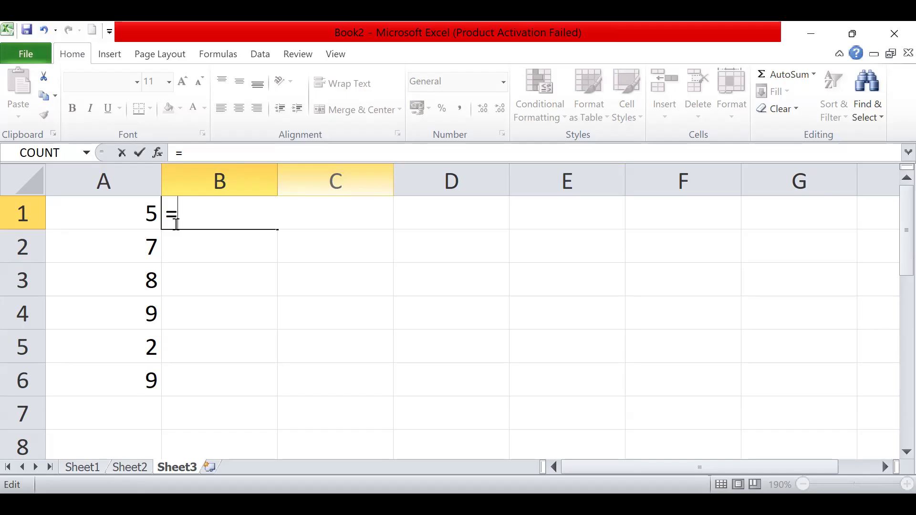
text(fact)
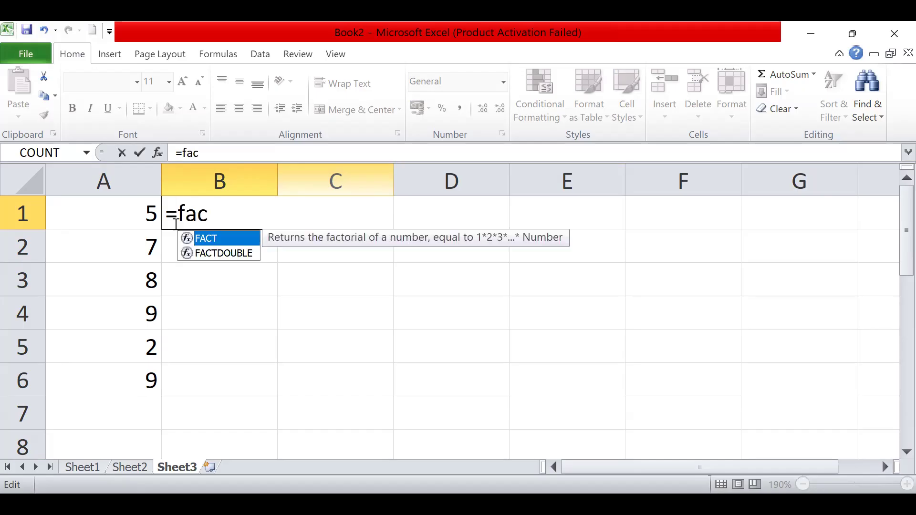
double_click(231, 238)
click(143, 210)
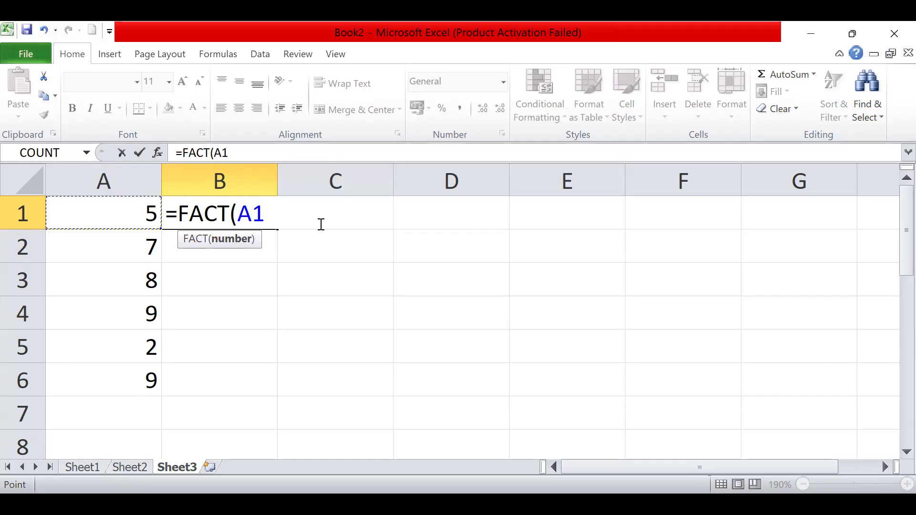
text())
key(BackSpace)
key(BackSpace)
key(BackSpace)
text(5))
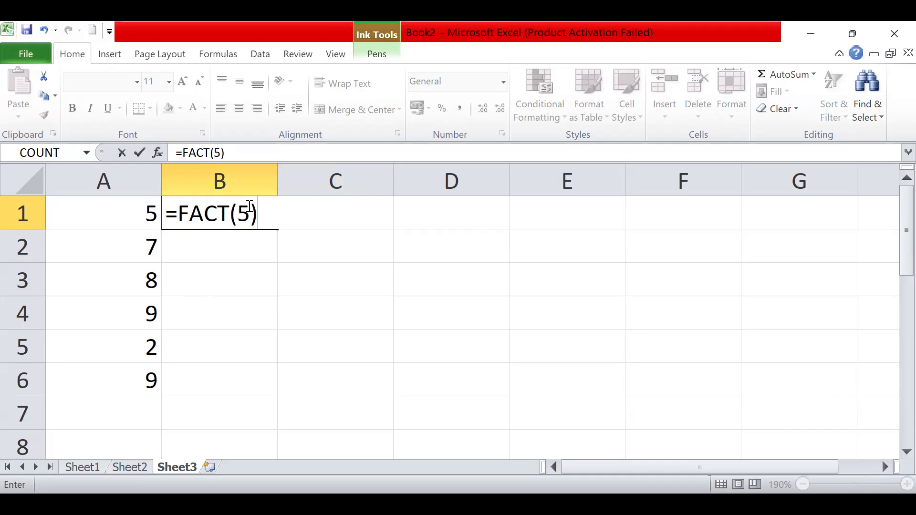
key(Return)
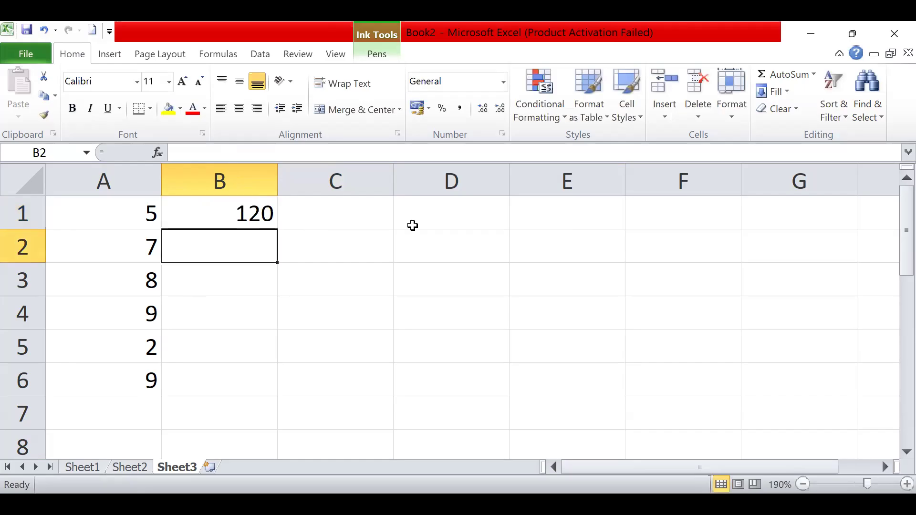
- Clear the FACT formula from cell B1
click(251, 212)
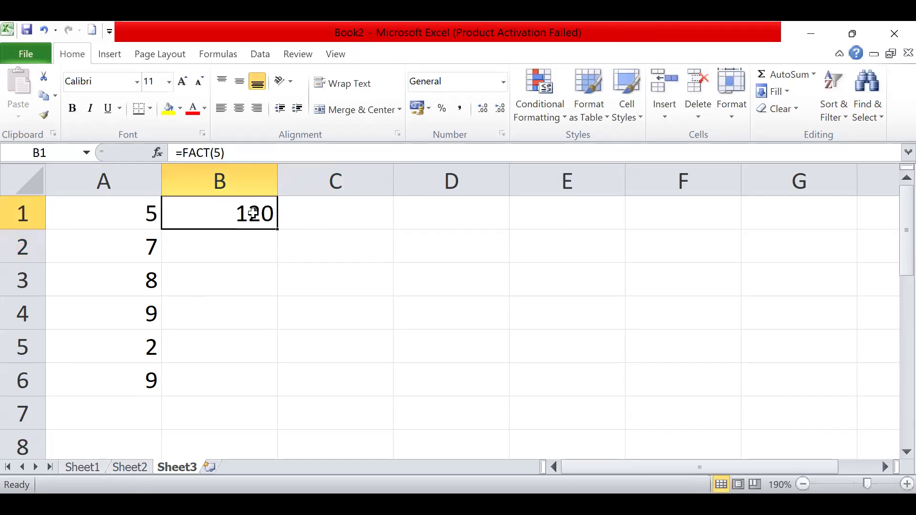
double_click(253, 212)
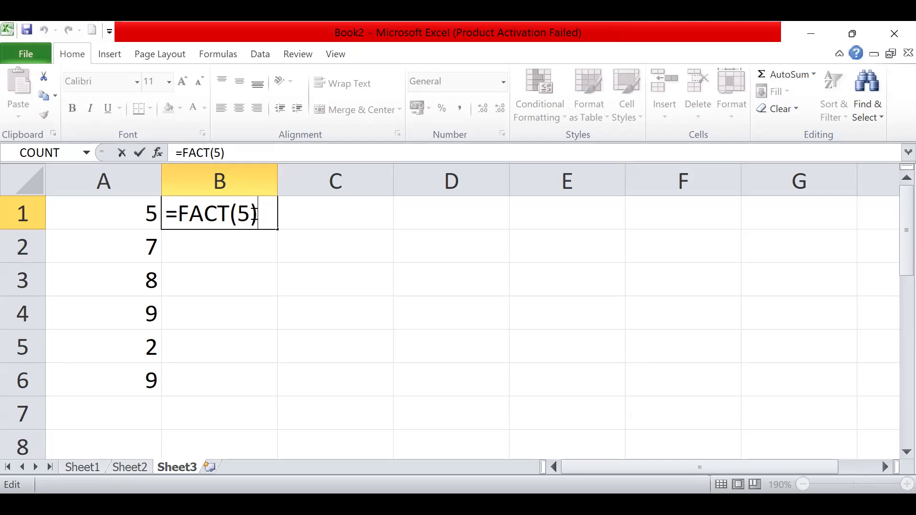
key(BackSpace)
key(BackSpace)
key(BackSpace)
key(BackSpace)
key(BackSpace)
key(BackSpace)
key(BackSpace)
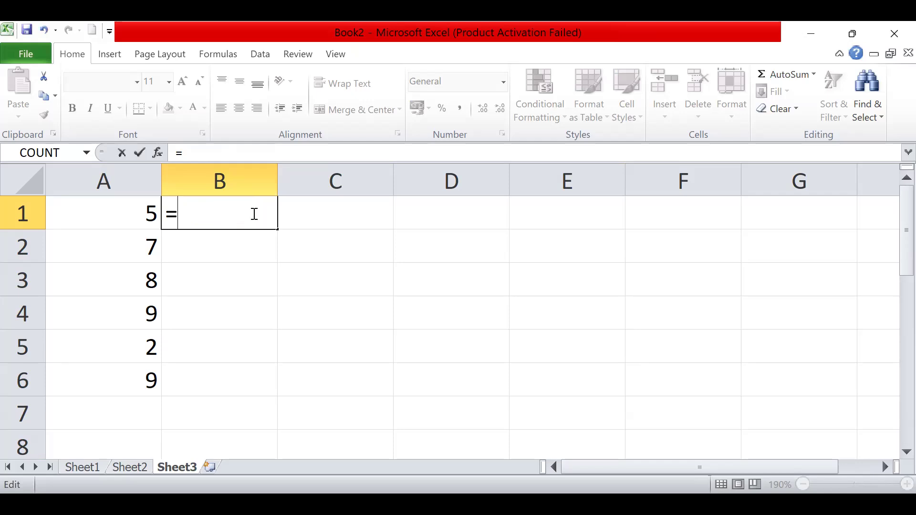
click(124, 242)
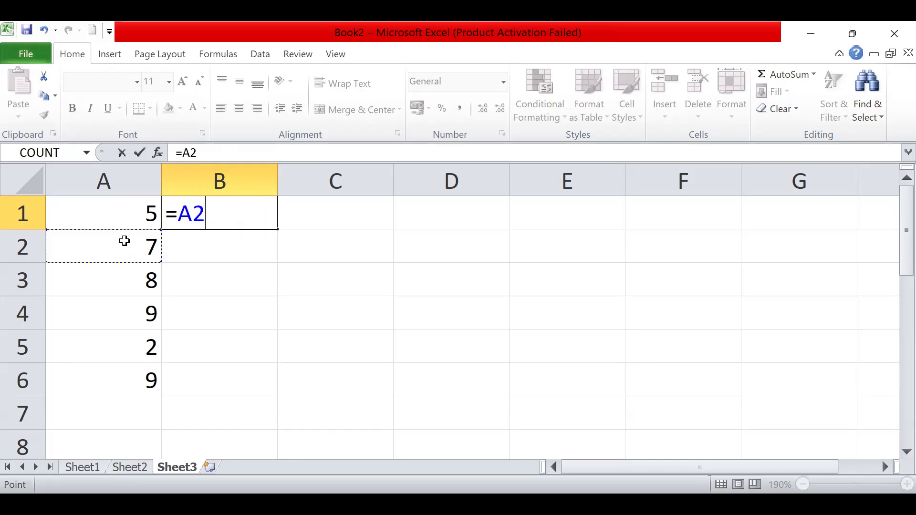
text(-7)
key(BackSpace)
key(BackSpace)
key(Escape)
- Change the number in cell A2 to -7
click(125, 246)
text(-7)
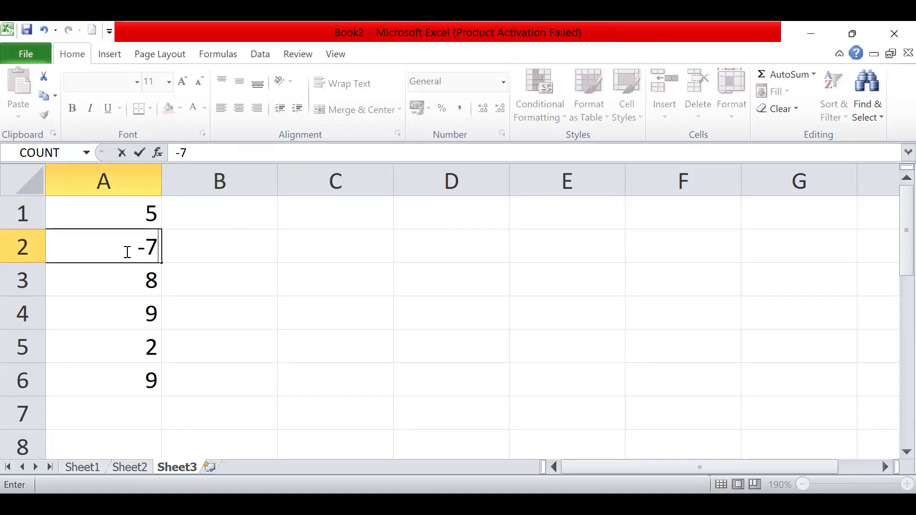
key(Return)
- Calculate the absolute value of the number in A2 with =ABS(A2) in cell B1
click(204, 223)
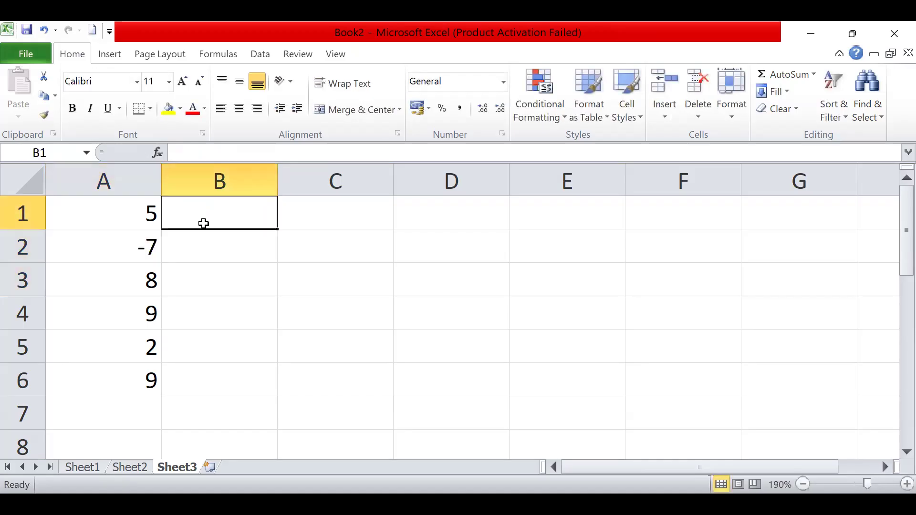
text(=)
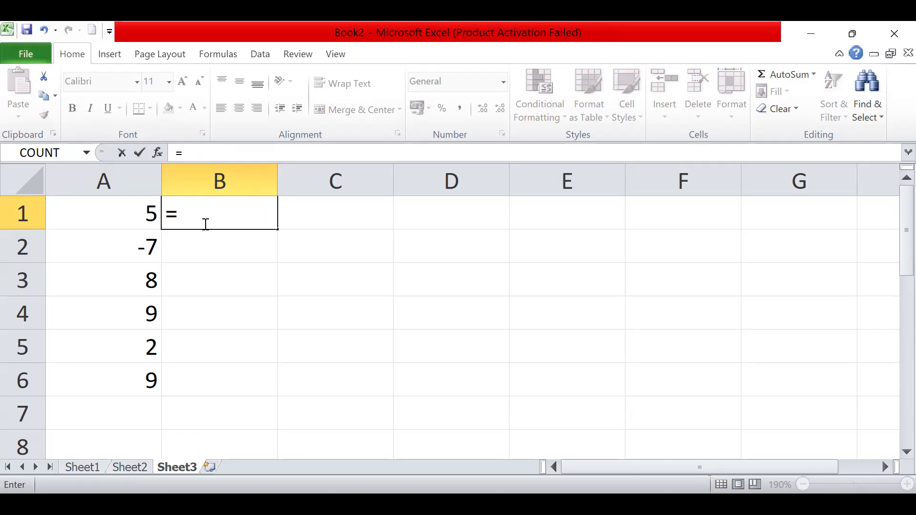
text(abs)
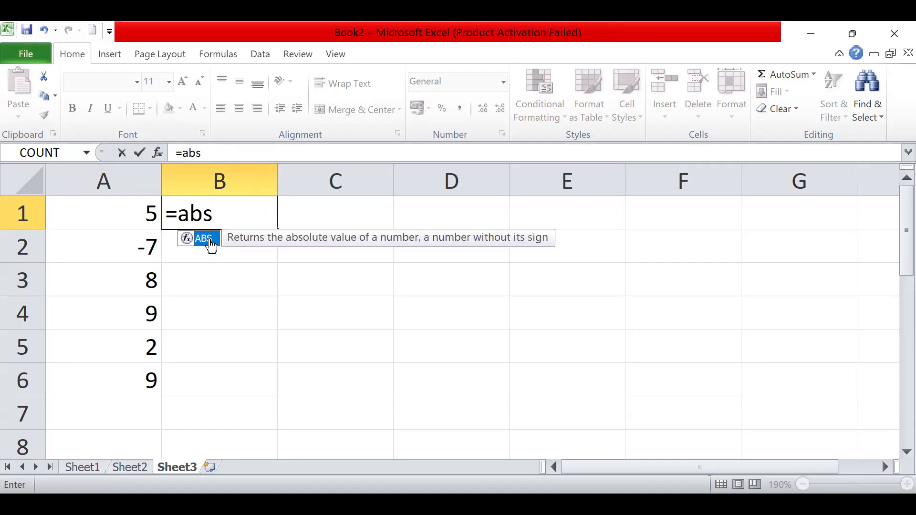
double_click(210, 238)
click(133, 248)
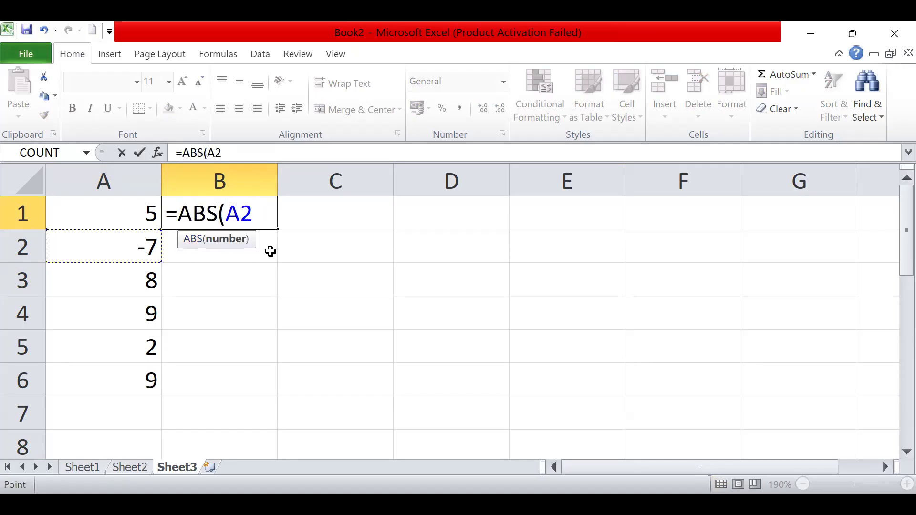
text())
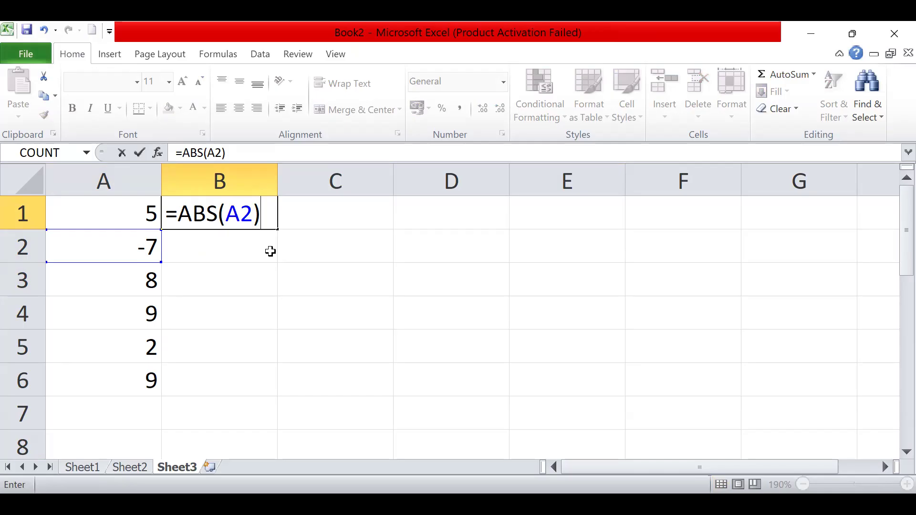
key(Return)
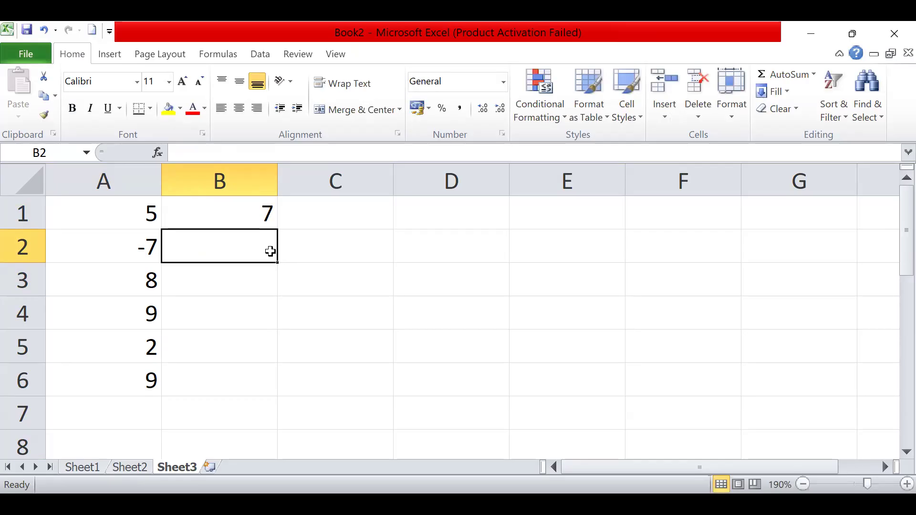
- Clear the ABS formula from cell B1
click(261, 208)
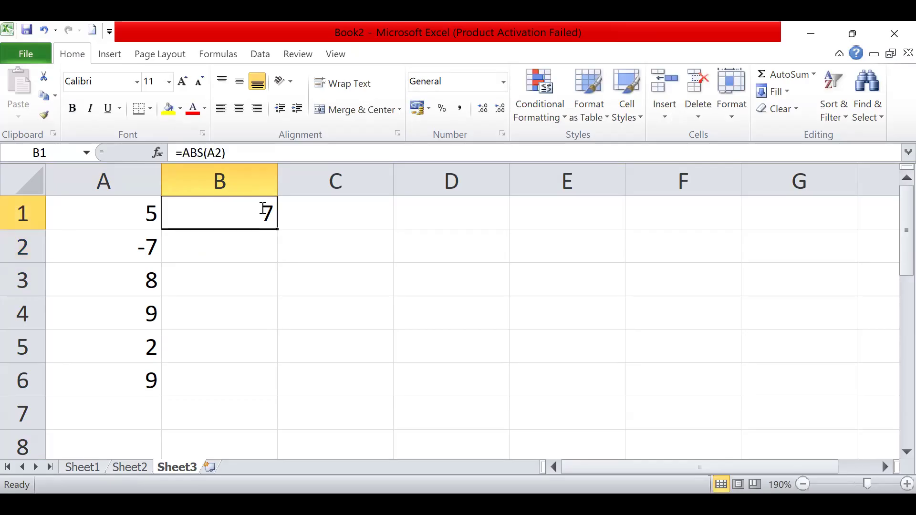
key(BackSpace)
key(F2)
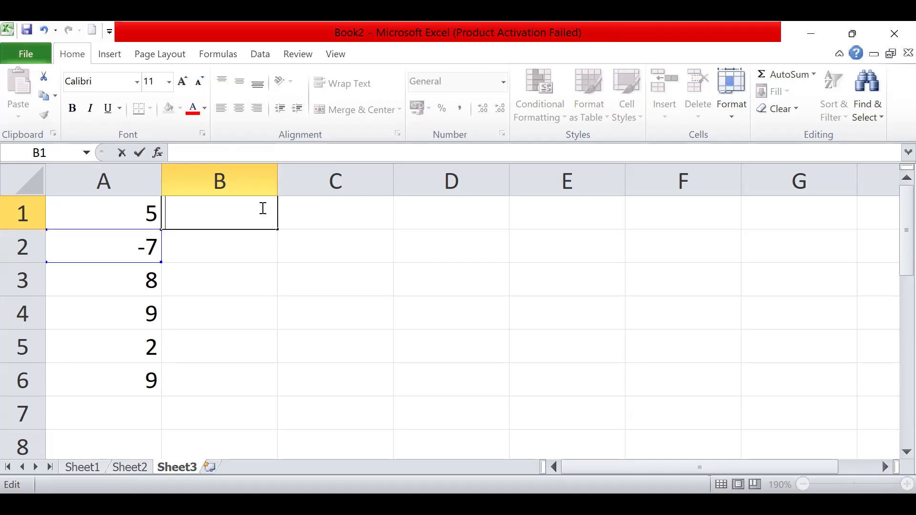
- Enter the decimal number 12,456 in cell C1, using a comma as the decimal separator
click(298, 210)
text(12,)
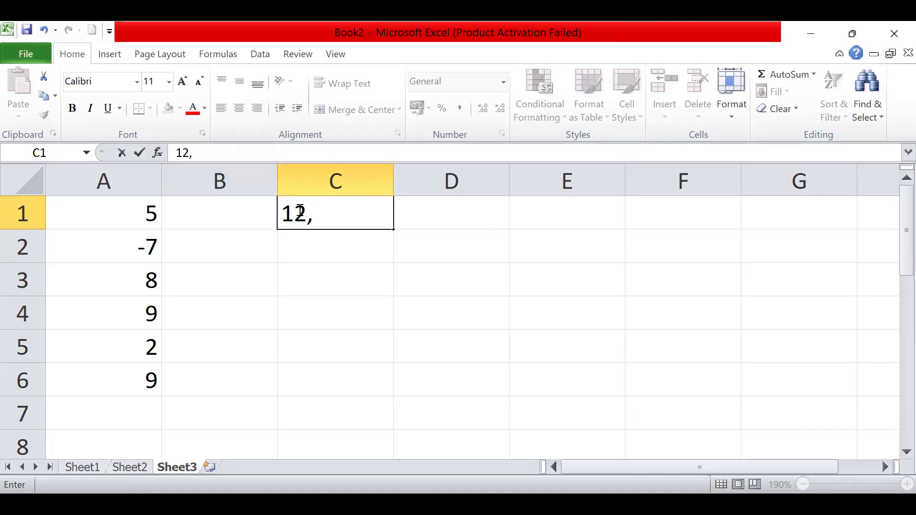
key(BackSpace)
text(/)
key(BackSpace)
text(,454)
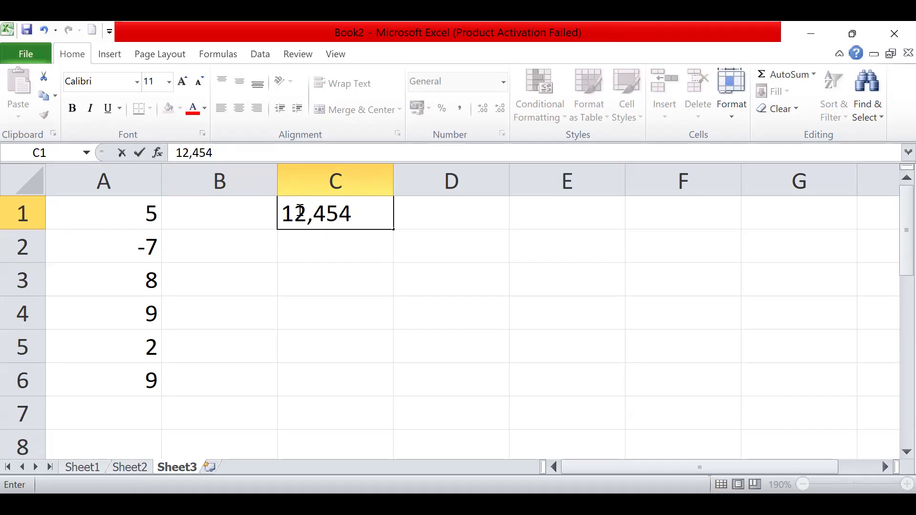
key(BackSpace)
text(6)
key(Return)
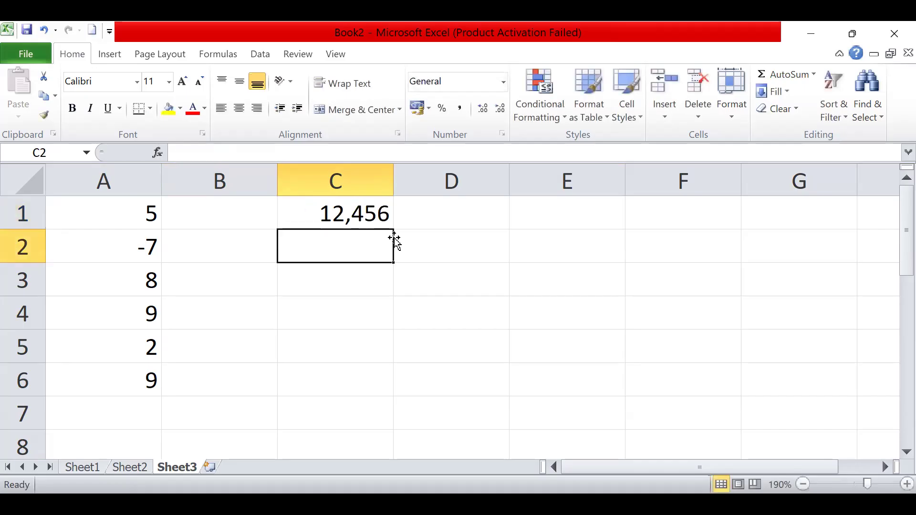
- Write the formula =TRUNC(C1;2) in cell C2 to truncate the number in C1 to two decimals
text(=)
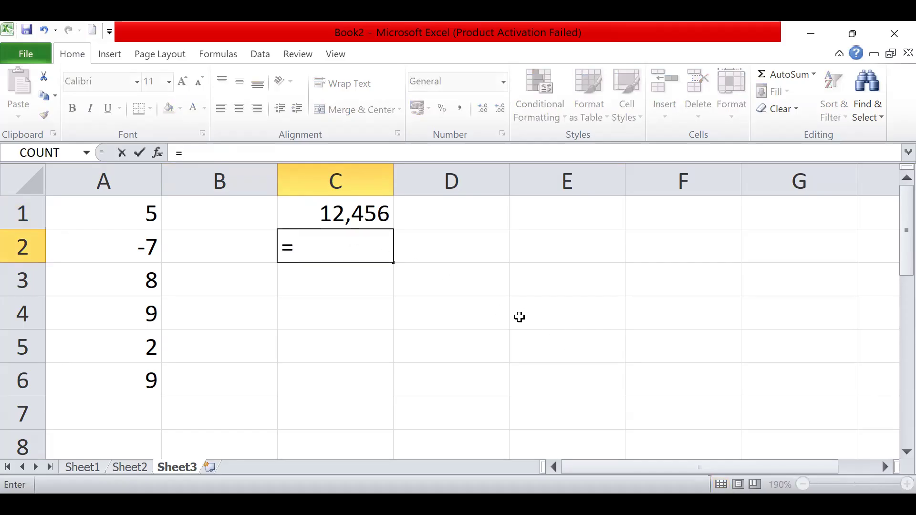
text(trun)
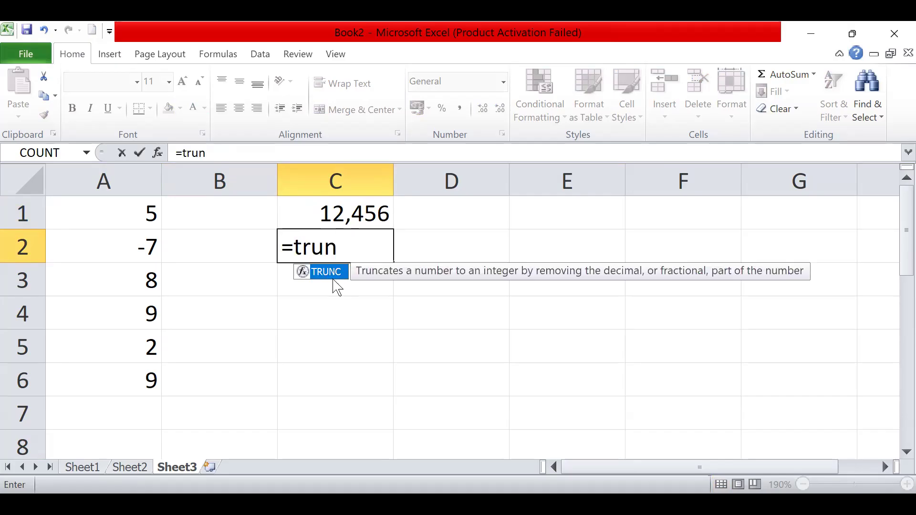
double_click(329, 272)
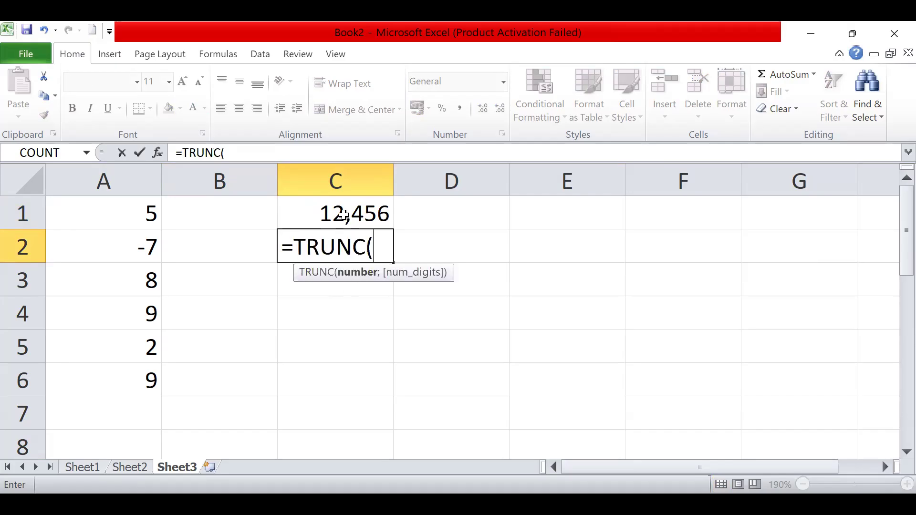
click(343, 214)
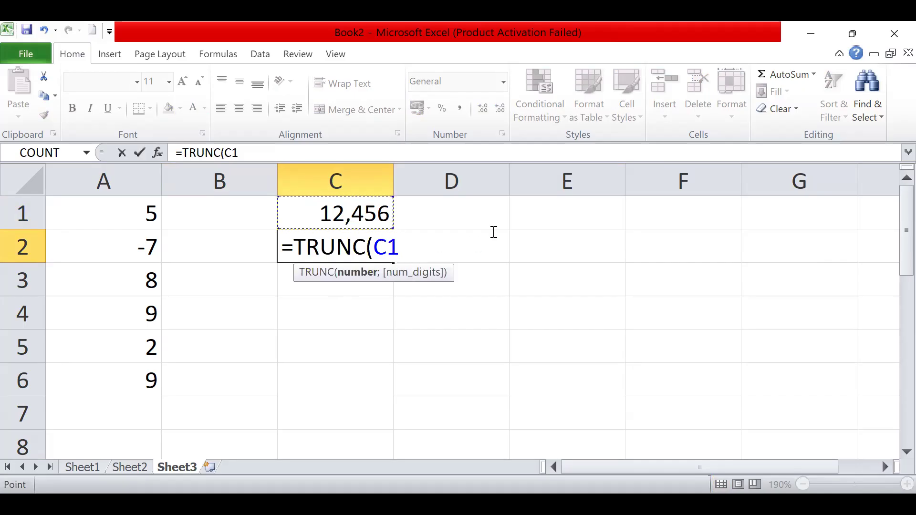
text(;)
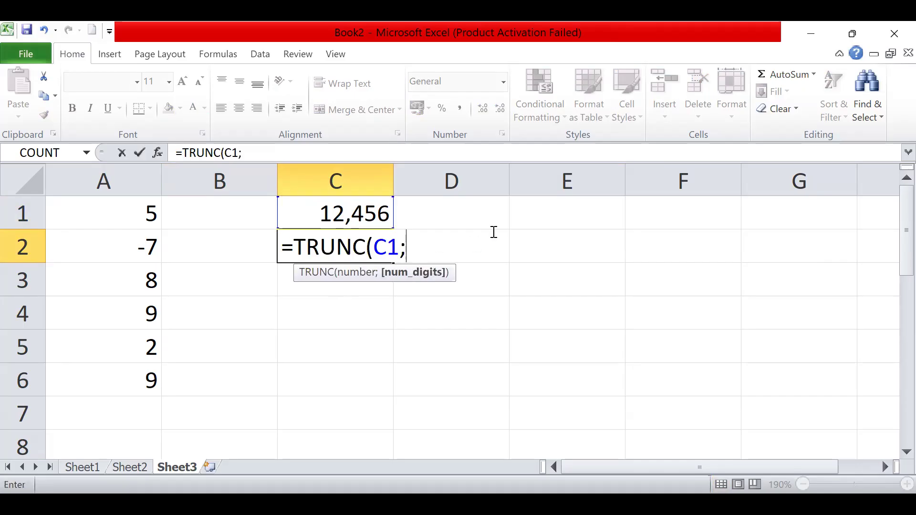
text(2))
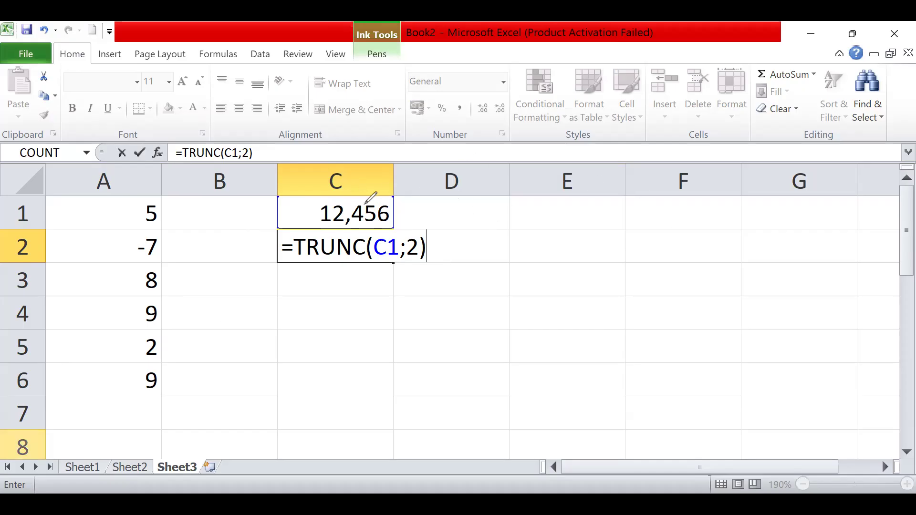
- Underline the arguments 2 and C1 in the TRUNC formula and mark the decimals of 12,456 in cell C1 with pen strokes
drag(403, 259, 421, 259)
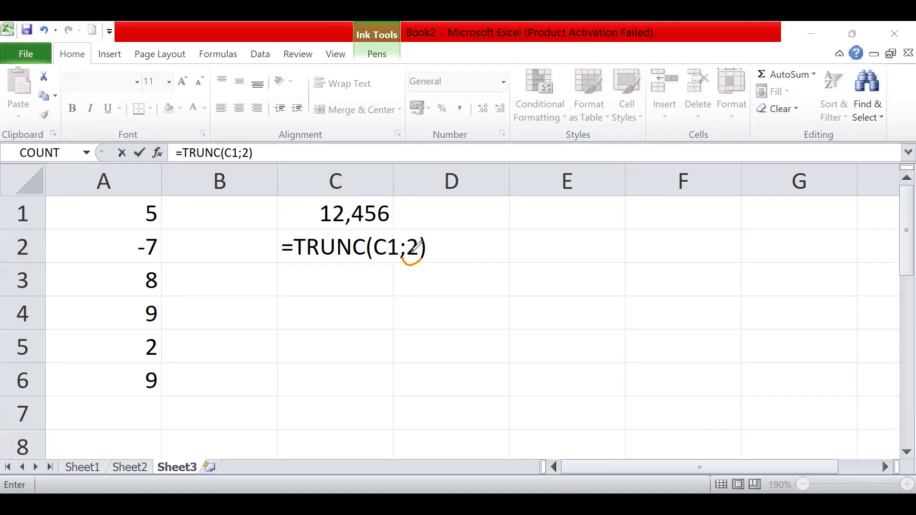
drag(372, 258, 394, 258)
drag(355, 222, 380, 231)
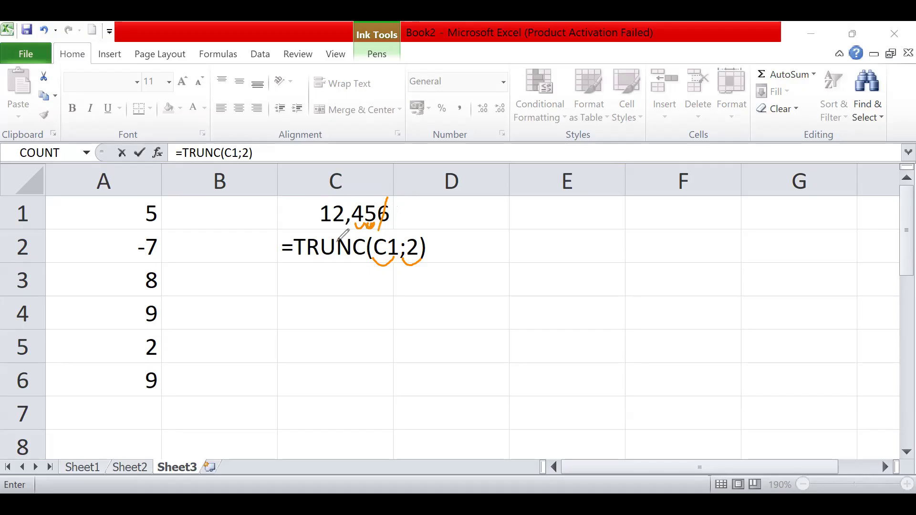
- Underline the function name TRUNC in cell C2 with the pen, and erase all pen marks from the sheet
drag(295, 259, 365, 260)
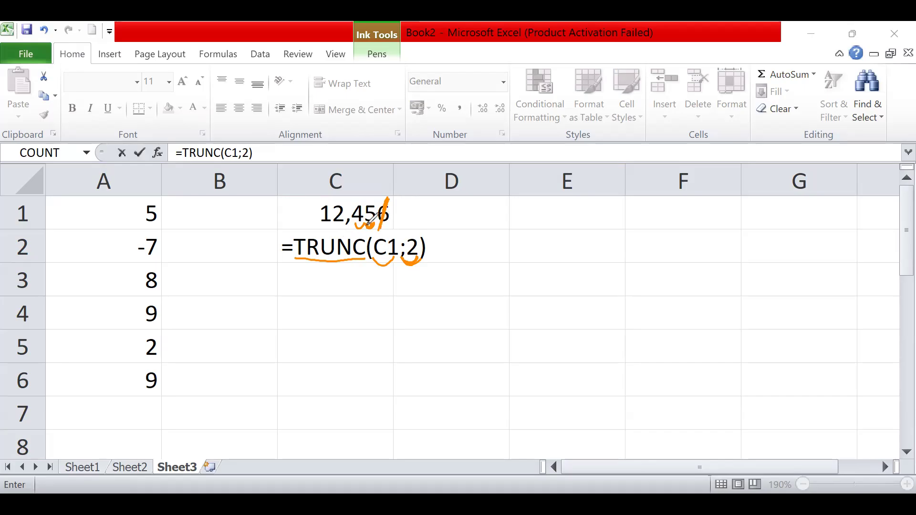
click(57, 410)
mouse_move(315, 245)
mouse_down()
mouse_move(436, 236)
mouse_move(294, 246)
mouse_up()
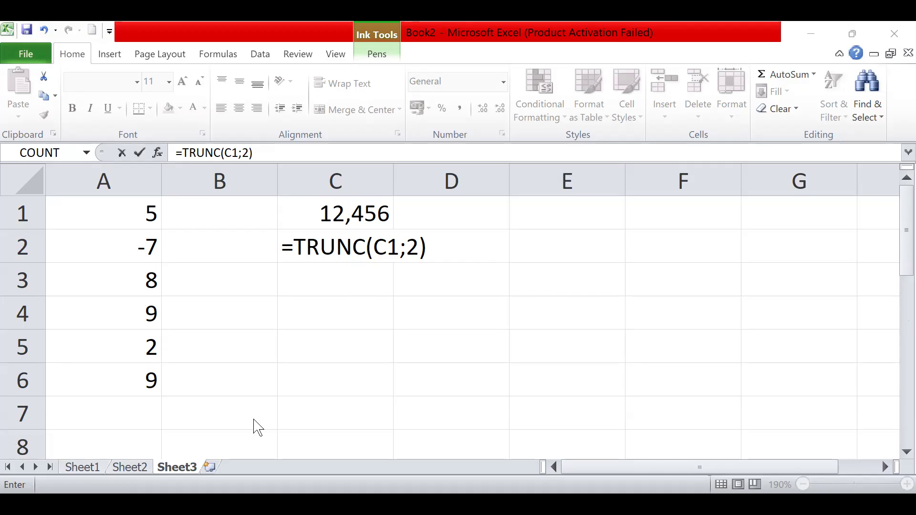
- Confirm the formula =TRUNC(C1;2) in cell C2 without any extra characters
text(\)
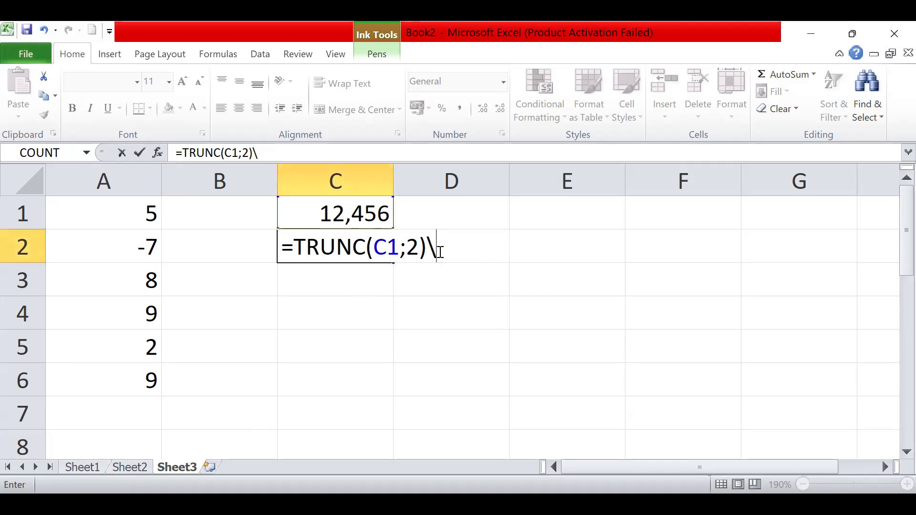
key(BackSpace)
key(Return)
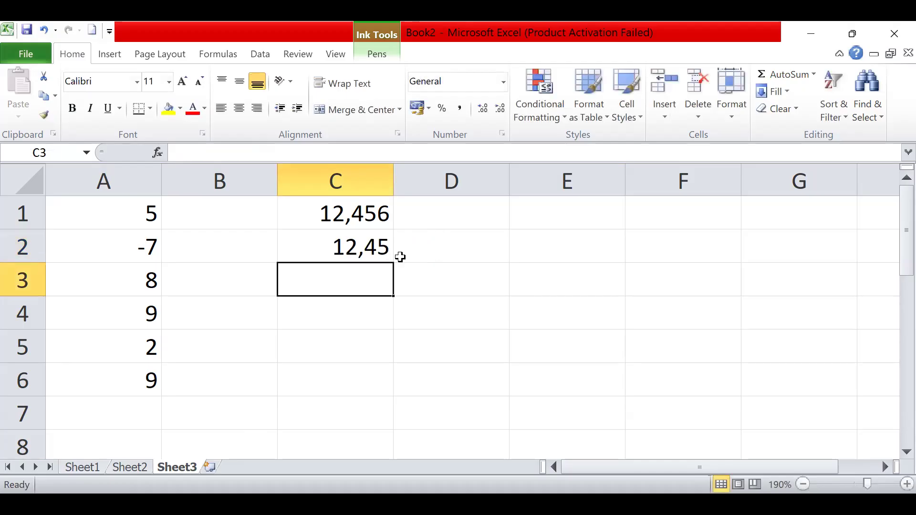
- Replace the contents of cell C2 with the formula =ROUND(C1;2) to round the number in C1 to two decimals
click(353, 247)
key(Delete)
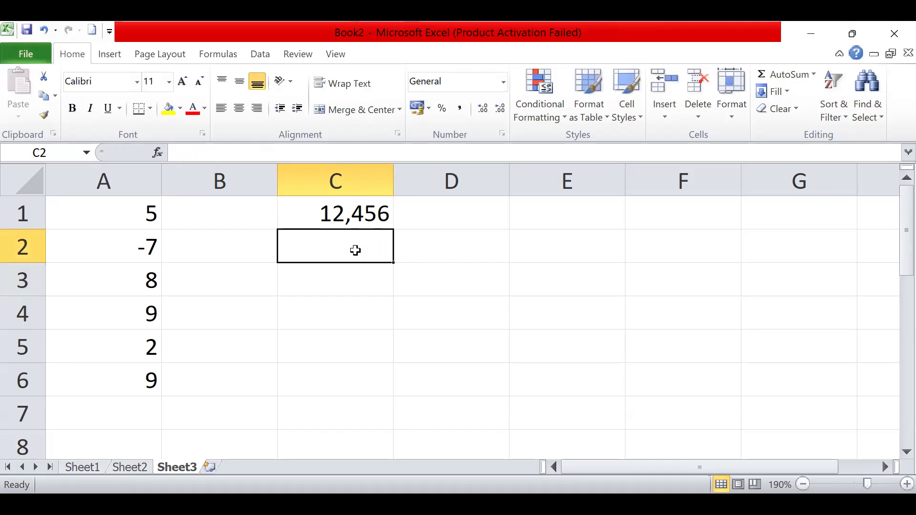
text(=)
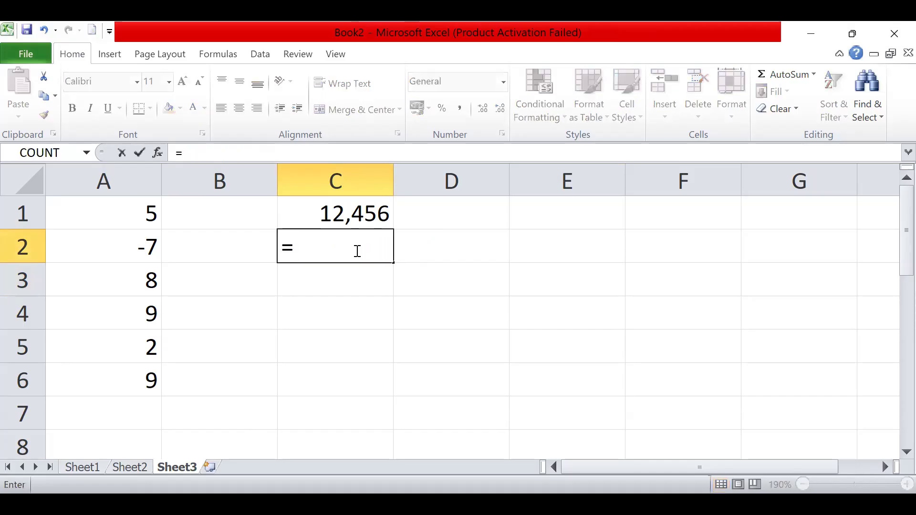
text(round)
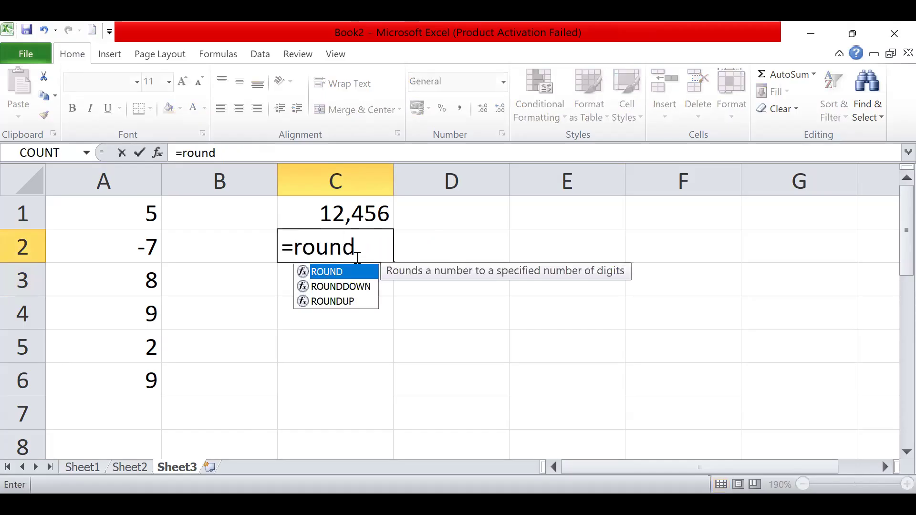
double_click(356, 273)
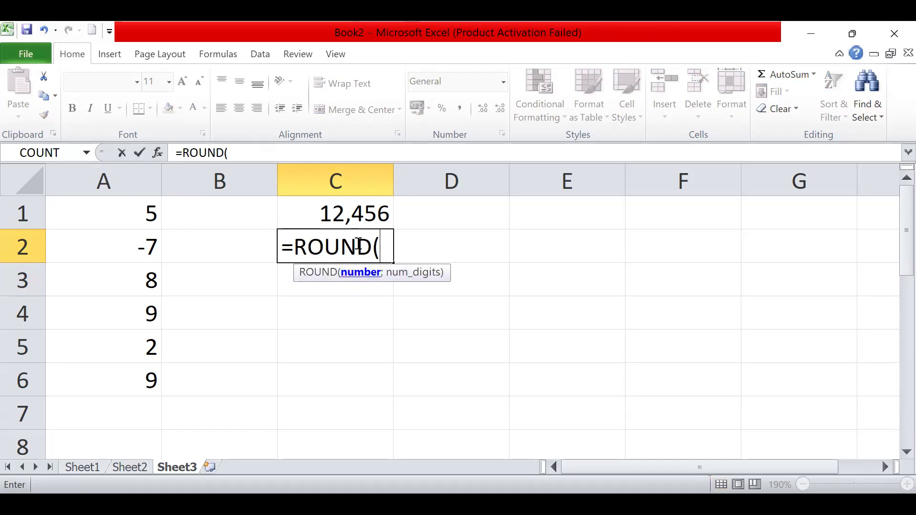
click(362, 213)
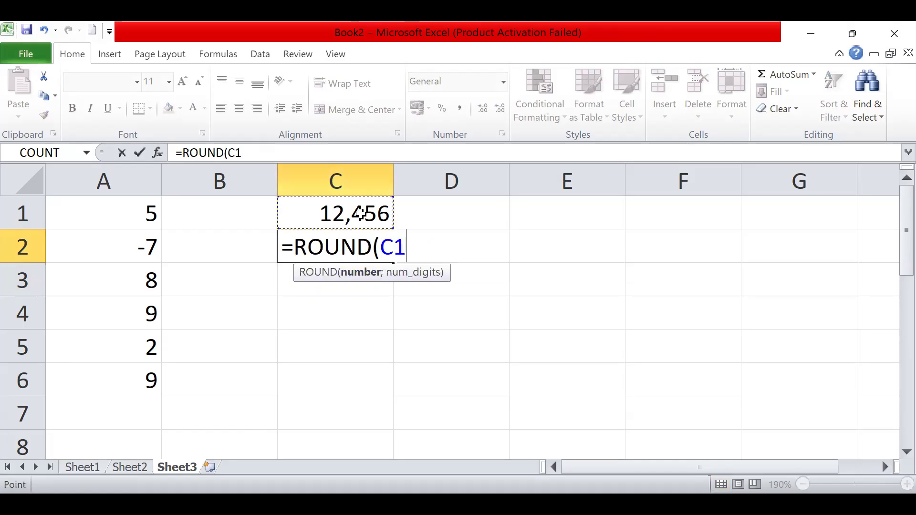
text(;2))
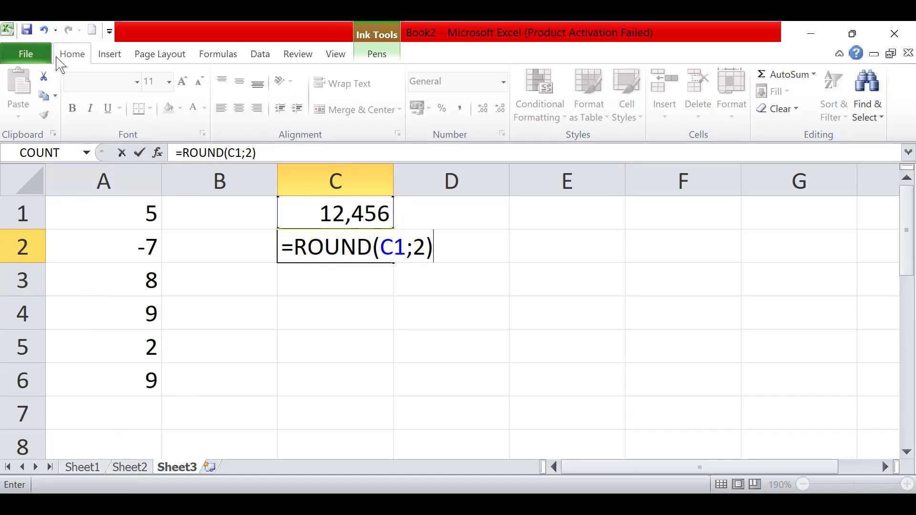
- Mark the ROUND arguments and the decimals of 12,456 with the pen, and handwrite the rounded value 12,46 below the formula
click(266, 192)
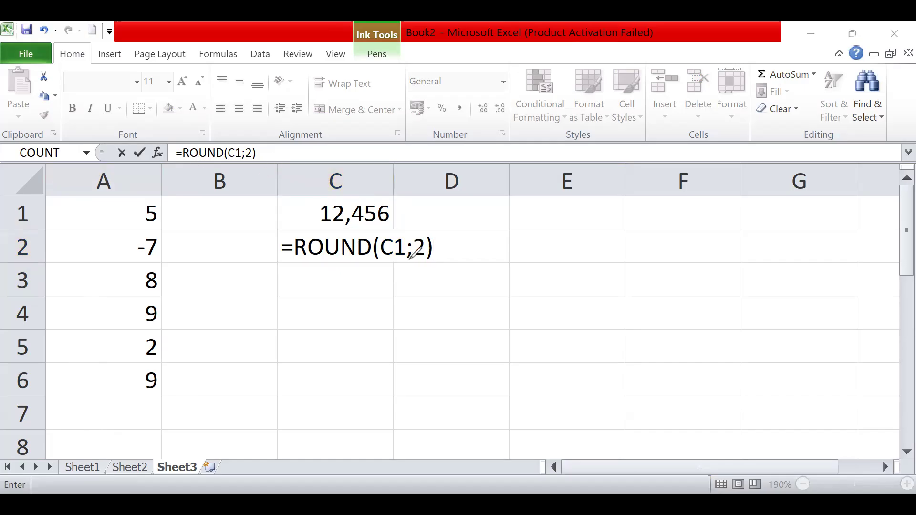
drag(381, 257, 426, 257)
drag(354, 224, 370, 223)
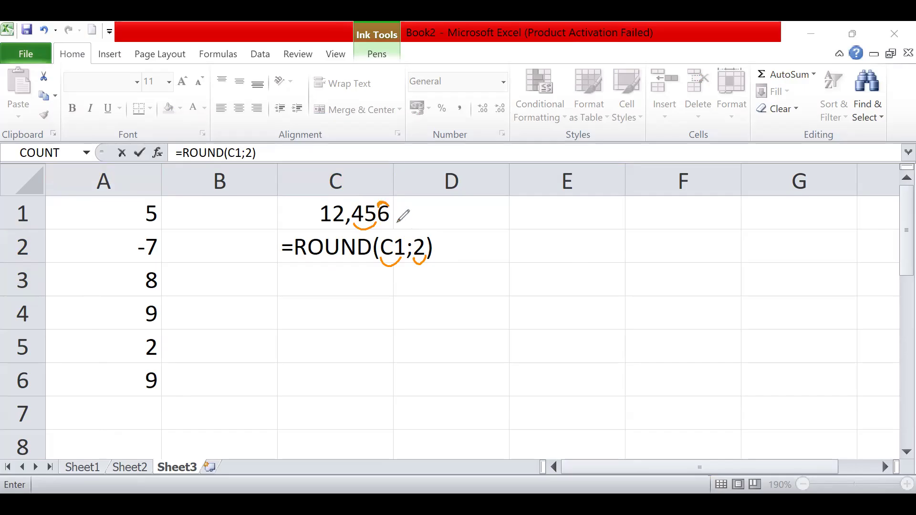
drag(379, 208, 387, 208)
mouse_move(318, 282)
mouse_down()
mouse_move(317, 302)
mouse_move(362, 292)
mouse_up()
mouse_move(358, 284)
mouse_down()
mouse_move(358, 299)
mouse_move(367, 297)
mouse_up()
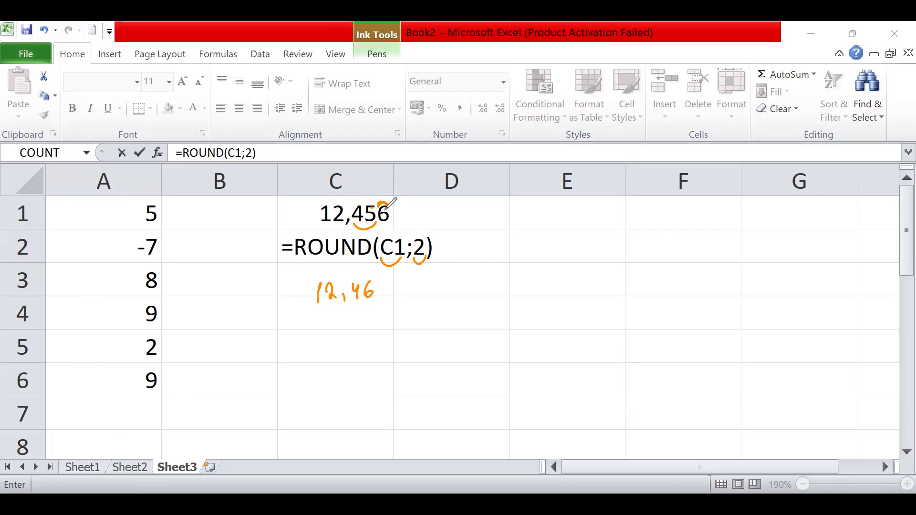
- Handwrite the example number 12,453 beside cell C1, mark its decimals, and write its rounded value 12,45 beneath it
mouse_move(474, 205)
mouse_down()
mouse_move(472, 222)
mouse_move(552, 225)
mouse_up()
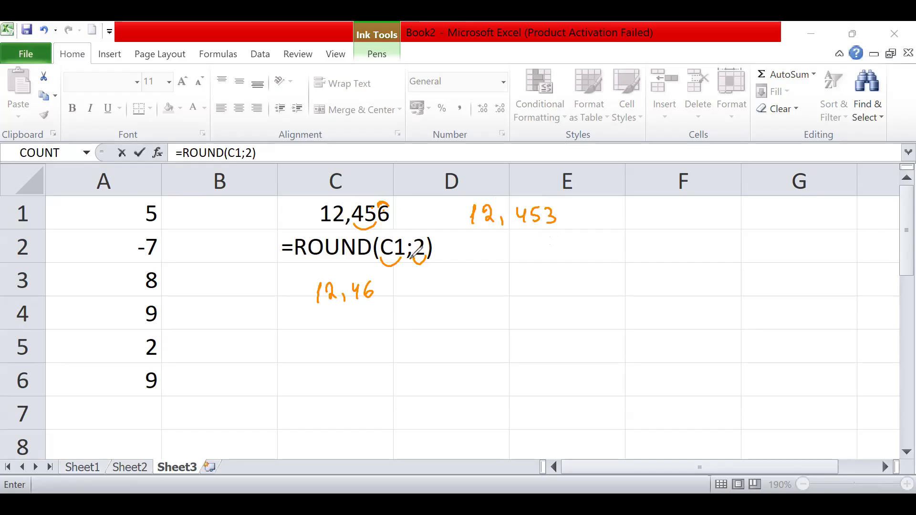
mouse_move(521, 223)
mouse_down()
mouse_move(526, 231)
mouse_move(543, 204)
mouse_move(555, 209)
mouse_up()
mouse_move(491, 261)
mouse_down()
mouse_move(489, 285)
mouse_move(504, 272)
mouse_move(514, 284)
mouse_up()
mouse_move(519, 277)
mouse_down()
mouse_move(518, 284)
mouse_move(544, 283)
mouse_up()
drag(545, 269, 555, 269)
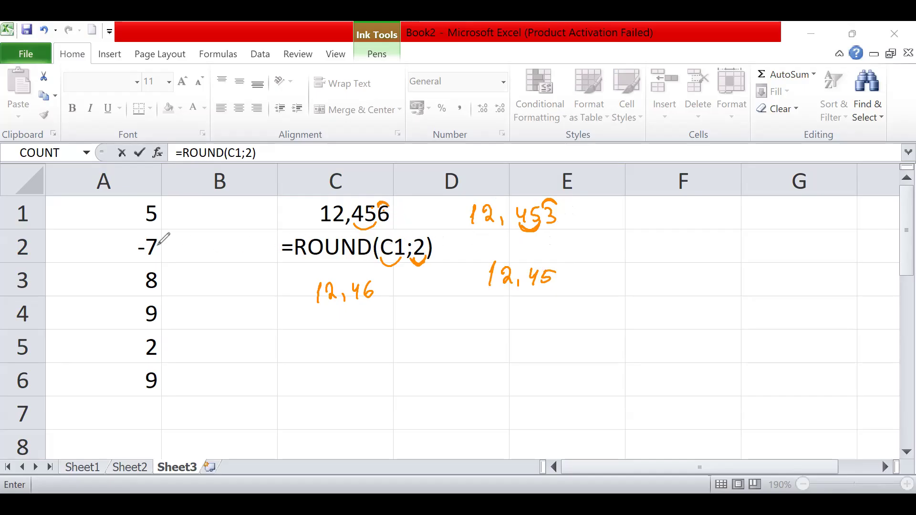
- Erase all pen marks from the sheet and confirm the ROUND formula in cell C2
click(51, 422)
drag(553, 209, 470, 215)
mouse_move(388, 205)
mouse_down()
mouse_move(365, 227)
mouse_move(418, 264)
mouse_move(344, 295)
mouse_move(319, 293)
mouse_up()
drag(489, 272, 556, 276)
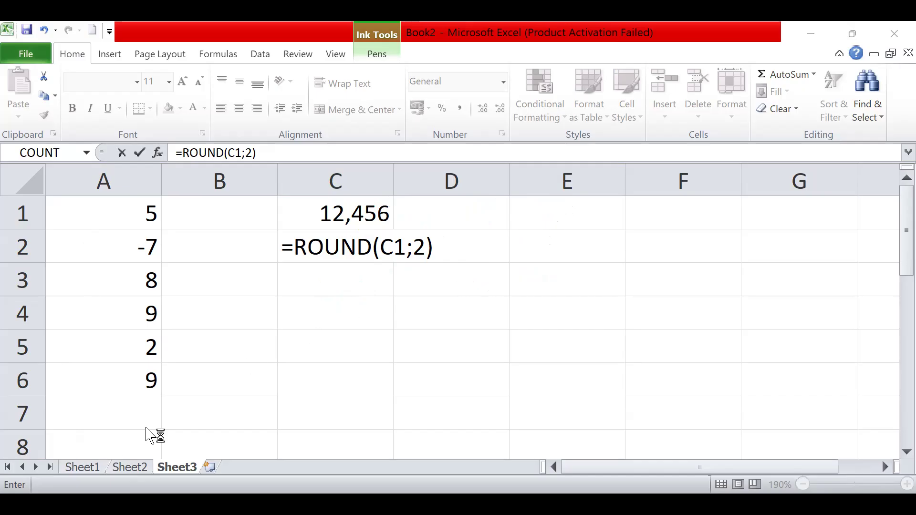
key(Return)
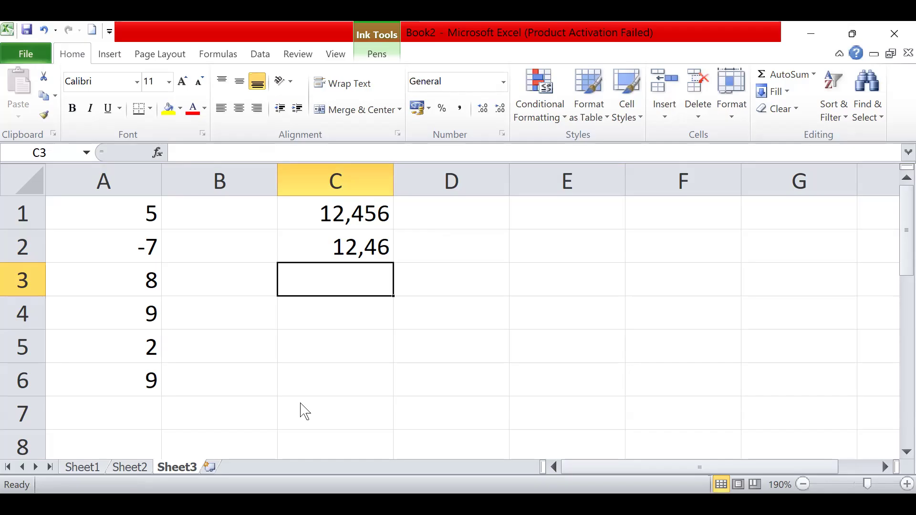
- Clear the contents of cells C1:C2 and A1:A6
click(360, 242)
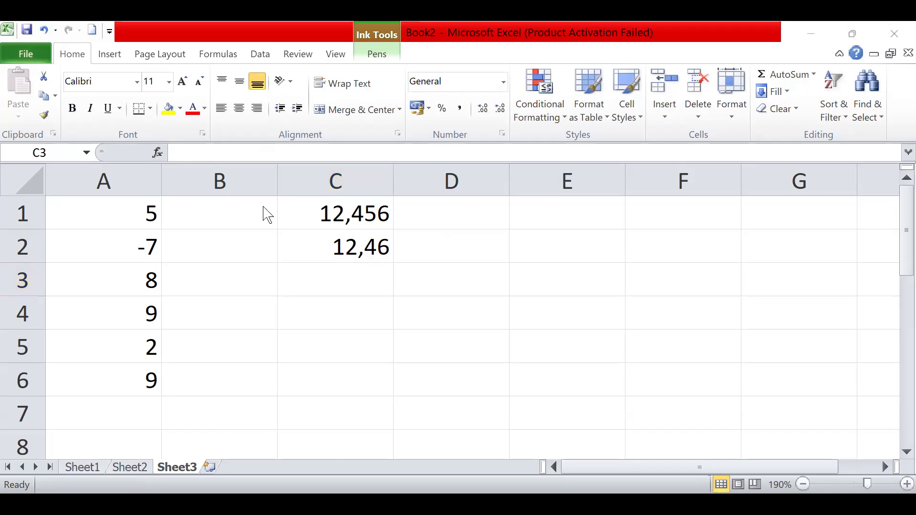
click(350, 244)
drag(335, 217, 353, 253)
key(Delete)
drag(143, 213, 126, 384)
key(Delete)
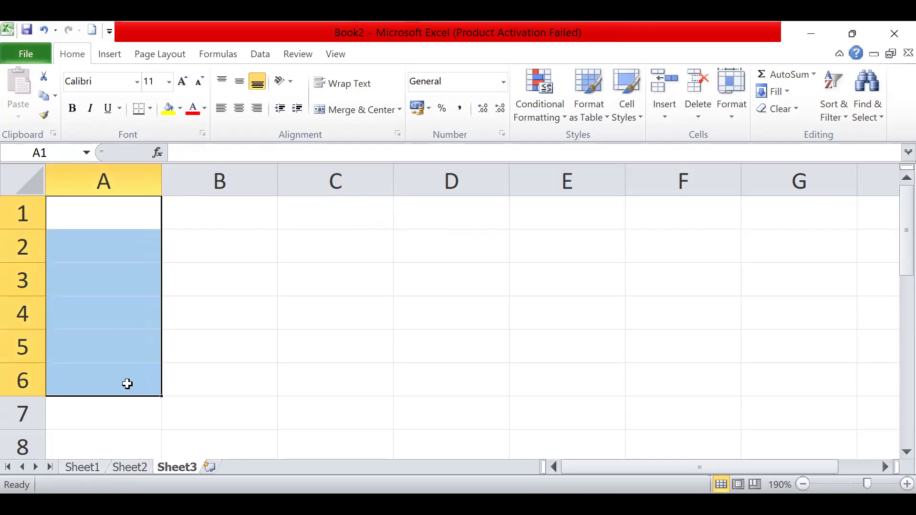
- Enter the text informatika in cell A1
click(146, 217)
text(=)
key(BackSpace)
text(infoma)
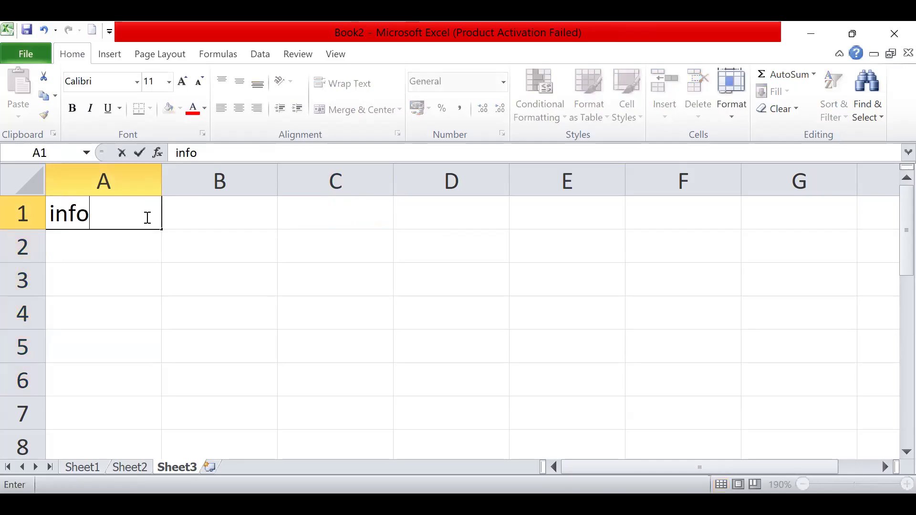
key(BackSpace)
key(BackSpace)
text(rma)
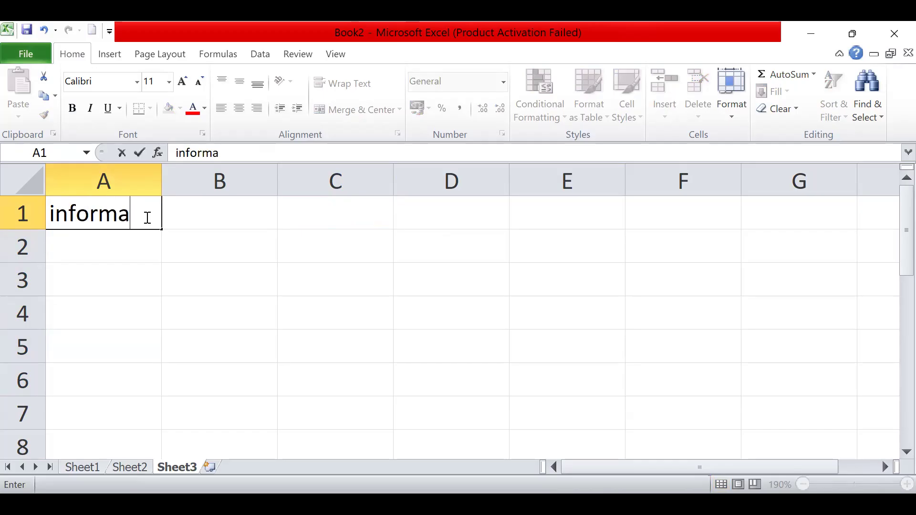
text(tika)
key(Return)
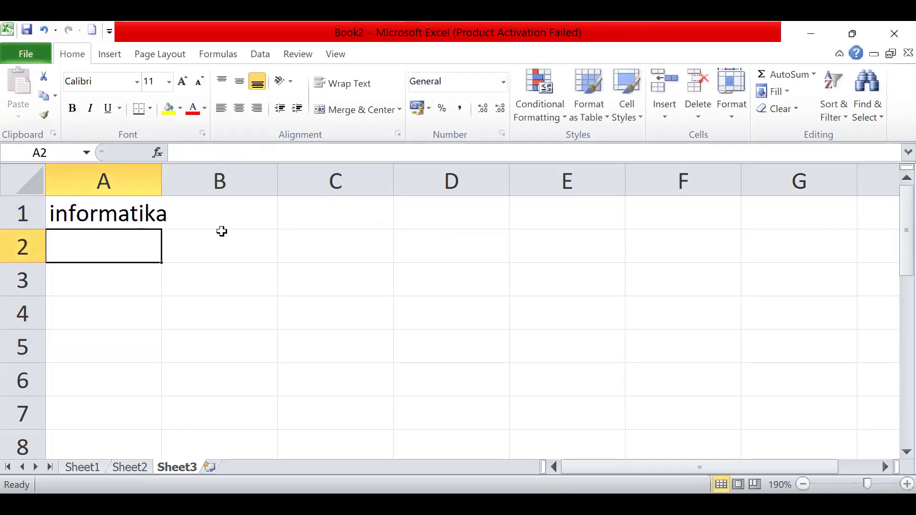
- Enter the formula =len(A1) in cell C2 to count the characters of the text in A1
click(198, 247)
click(332, 250)
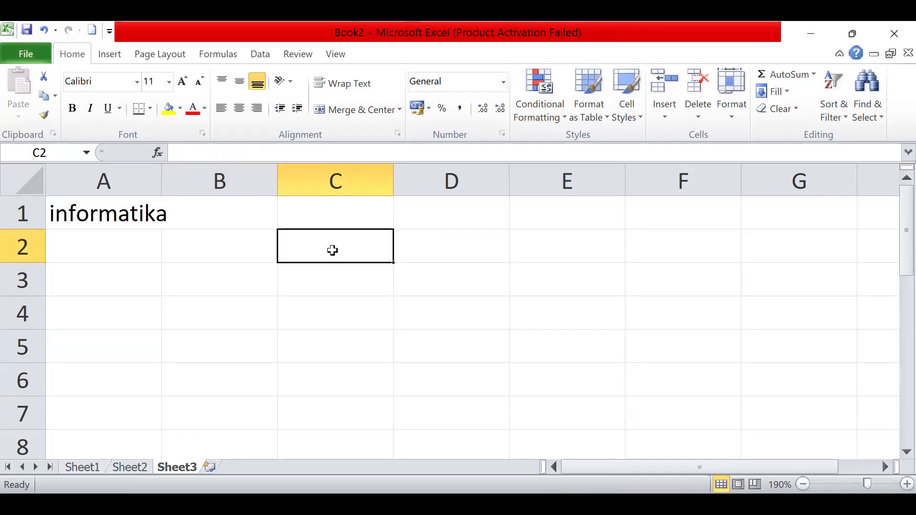
text(=)
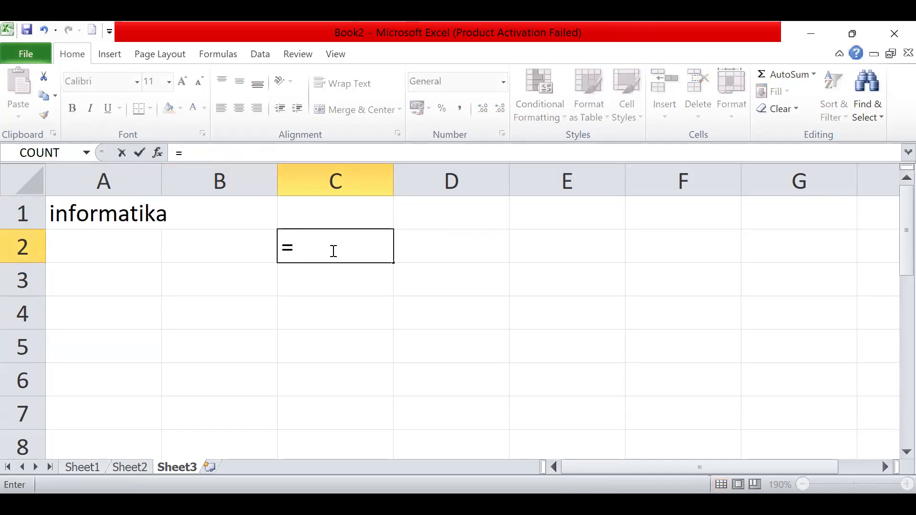
text(len)
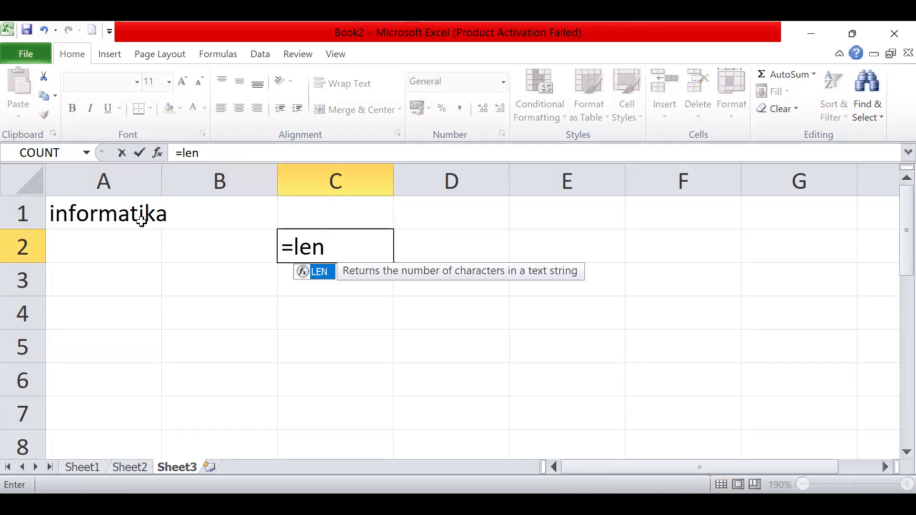
text(()
click(113, 217)
text())
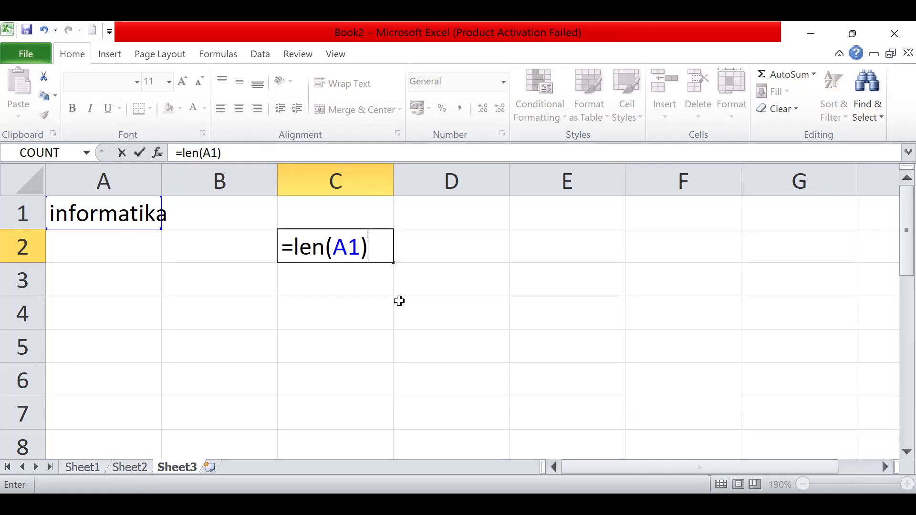
key(Return)
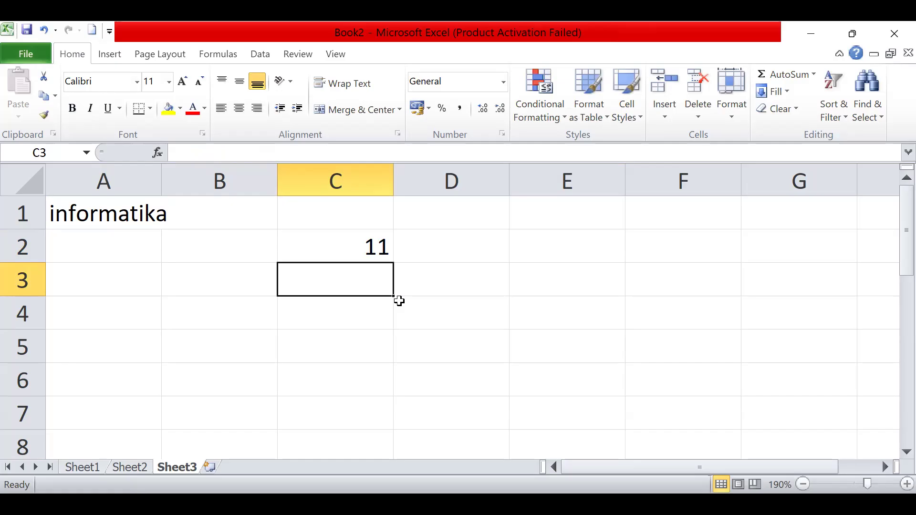
- Write the formula =left(A1;4) in cell C3 to extract the first four characters of the text in A1
text(=)
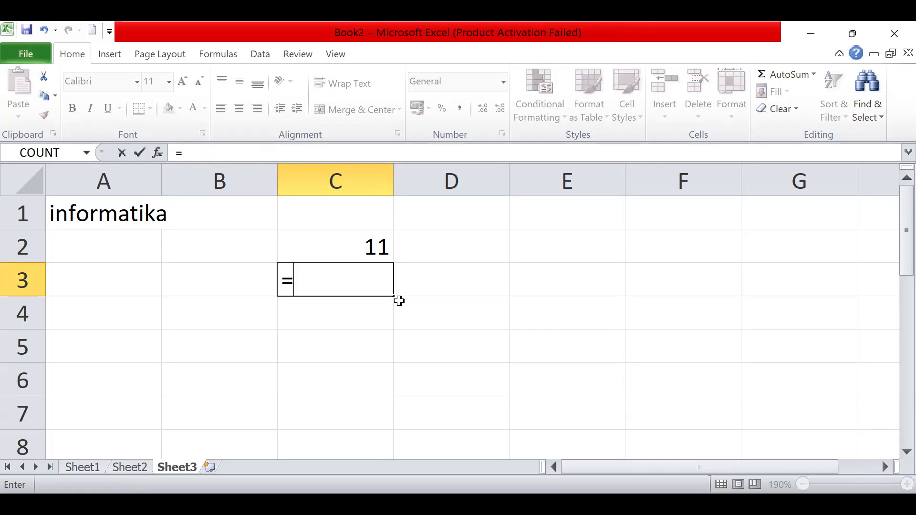
text(left)
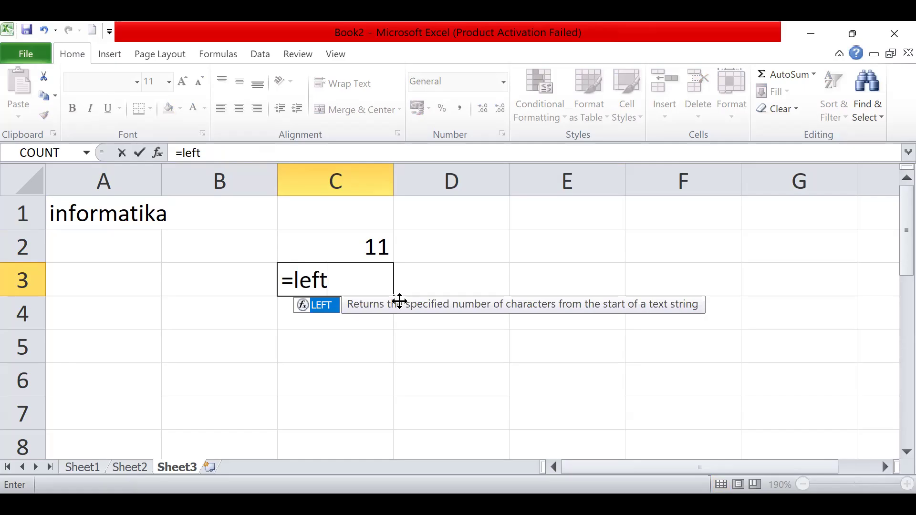
text(()
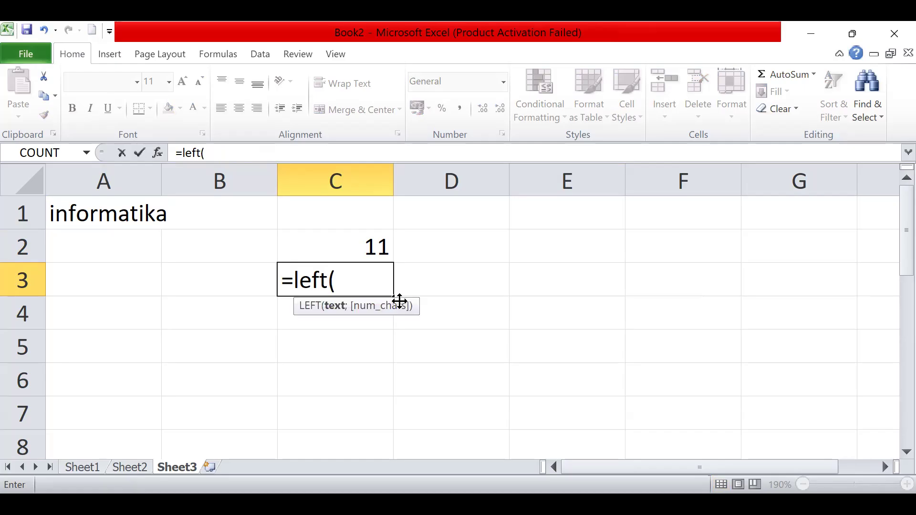
click(137, 214)
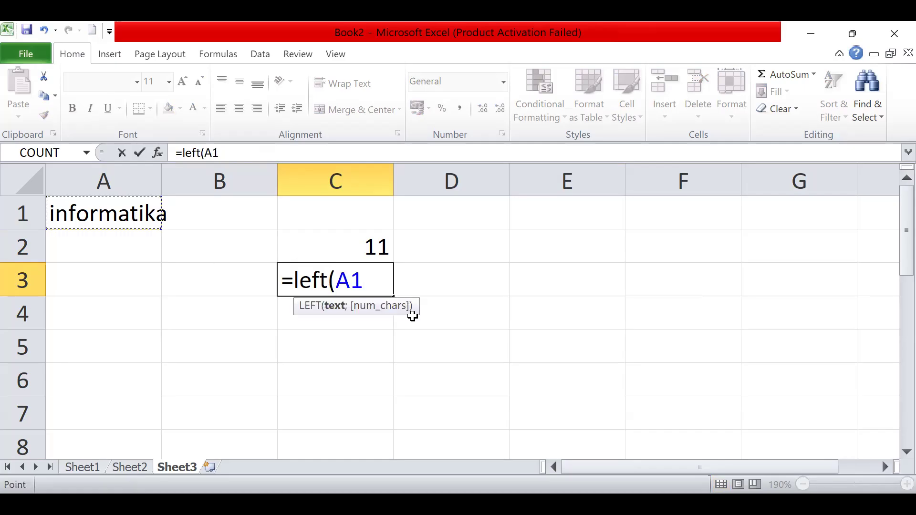
text(;)
text(4))
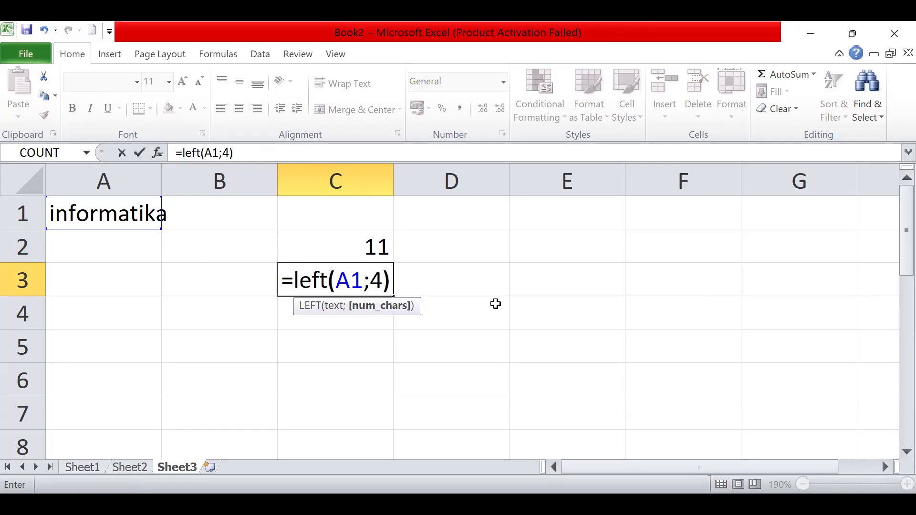
scroll(395, 278, right, 1)
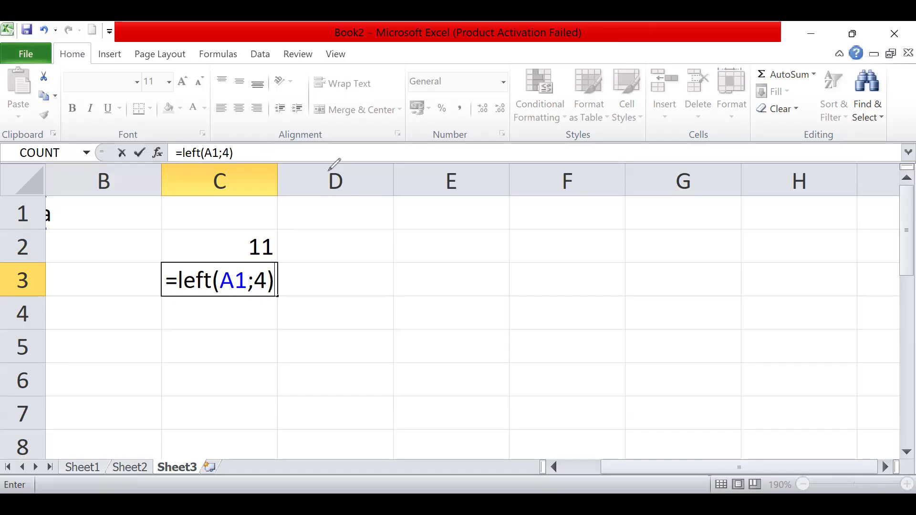
click(383, 184)
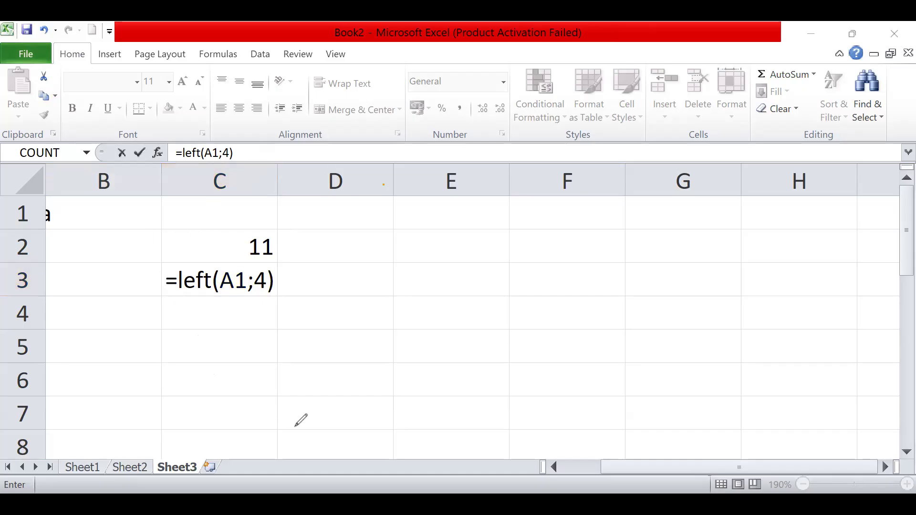
drag(637, 471, 649, 473)
drag(635, 472, 556, 474)
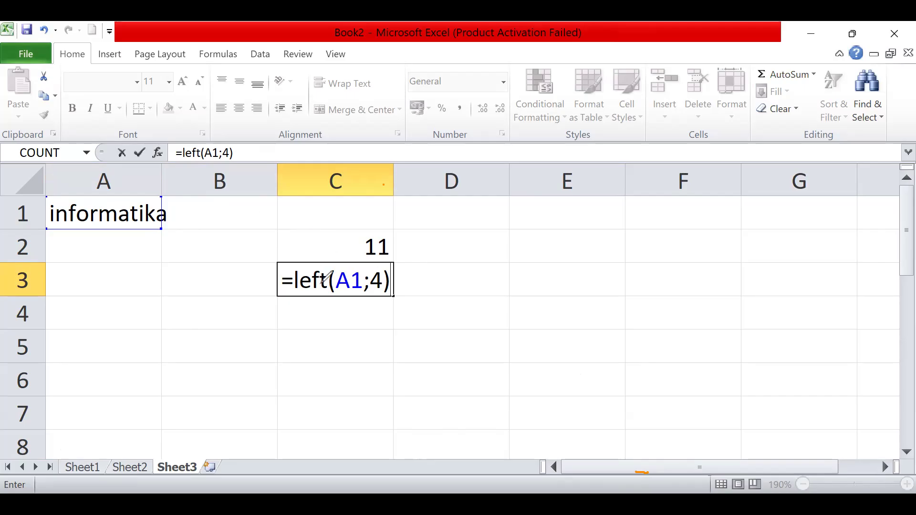
- Underline the A1 and 4 arguments of the LEFT formula and the first four letters of informatika with the pen
drag(336, 290, 357, 291)
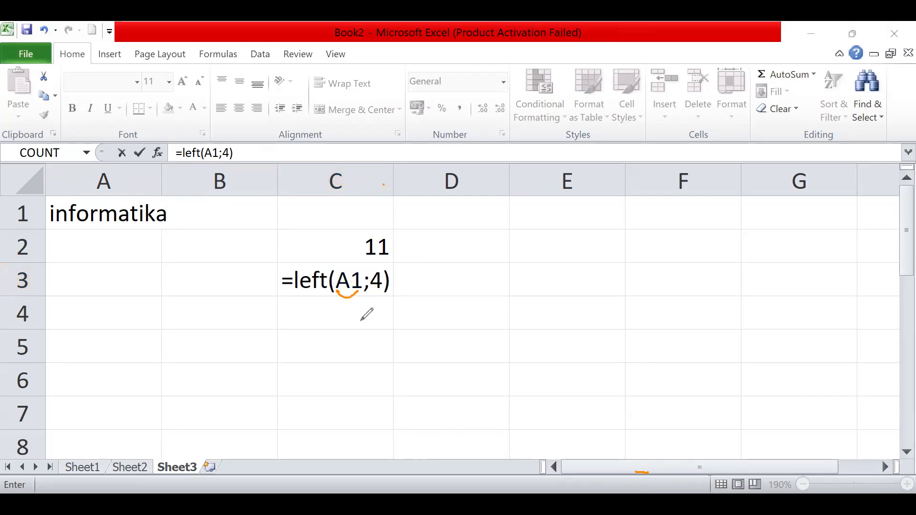
drag(370, 292, 382, 291)
mouse_move(48, 226)
mouse_down()
mouse_move(87, 224)
mouse_move(51, 228)
mouse_up()
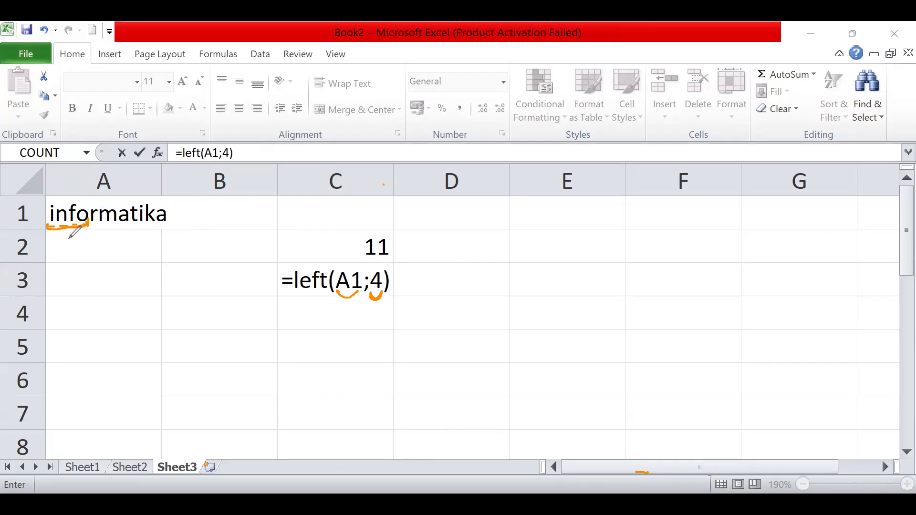
- Handwrite the formula =right(A1;4) below the LEFT formula and mark the last four letters of informatika with the pen
drag(285, 314, 297, 313)
mouse_move(287, 323)
mouse_down()
mouse_move(315, 325)
mouse_move(308, 314)
mouse_move(337, 334)
mouse_up()
key(ctrl+z)
key(ctrl+z)
key(ctrl+z)
key(ctrl+z)
mouse_move(307, 319)
mouse_down()
mouse_move(315, 311)
mouse_move(337, 333)
mouse_up()
drag(354, 297, 361, 329)
drag(364, 310, 365, 328)
mouse_move(359, 315)
mouse_down()
mouse_move(425, 334)
mouse_move(446, 320)
mouse_up()
click(424, 317)
drag(448, 310, 455, 337)
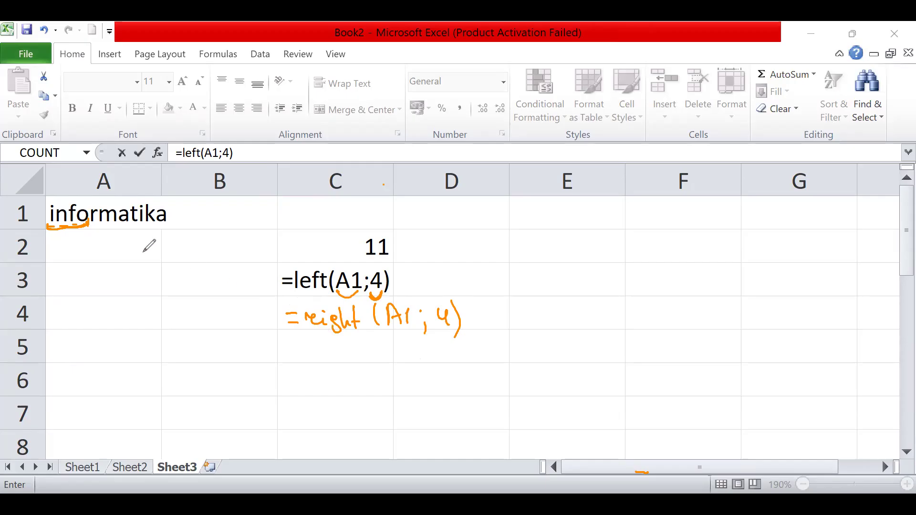
drag(168, 225, 148, 227)
mouse_move(143, 225)
mouse_down()
mouse_move(130, 237)
mouse_move(171, 228)
mouse_up()
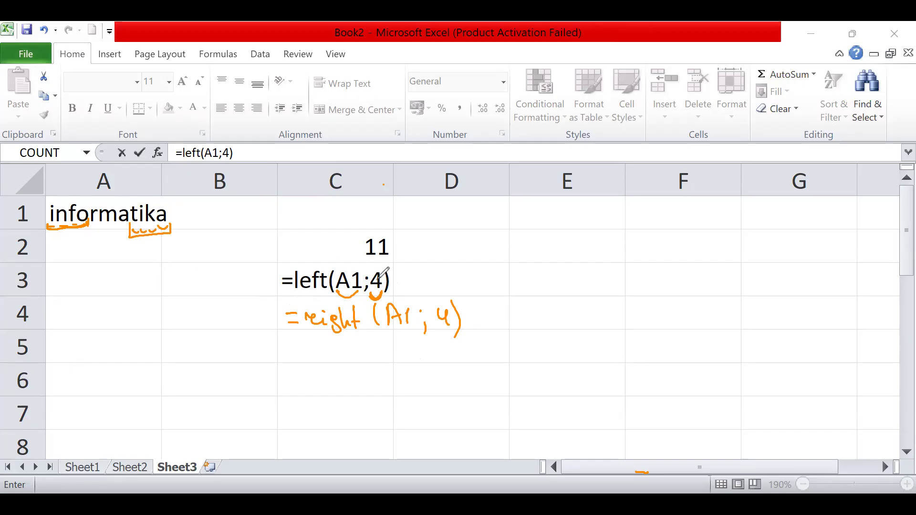
- Handwrite the result 'info' beside the LEFT formula and 'tika' beside the handwritten RIGHT formula
mouse_move(397, 279)
mouse_down()
mouse_move(411, 285)
mouse_move(425, 275)
mouse_up()
mouse_move(435, 277)
mouse_down()
mouse_move(437, 287)
mouse_move(437, 272)
mouse_up()
mouse_move(454, 270)
mouse_down()
mouse_move(451, 281)
mouse_move(465, 291)
mouse_move(474, 282)
mouse_up()
drag(482, 267, 483, 277)
drag(472, 318, 480, 317)
drag(472, 325, 571, 313)
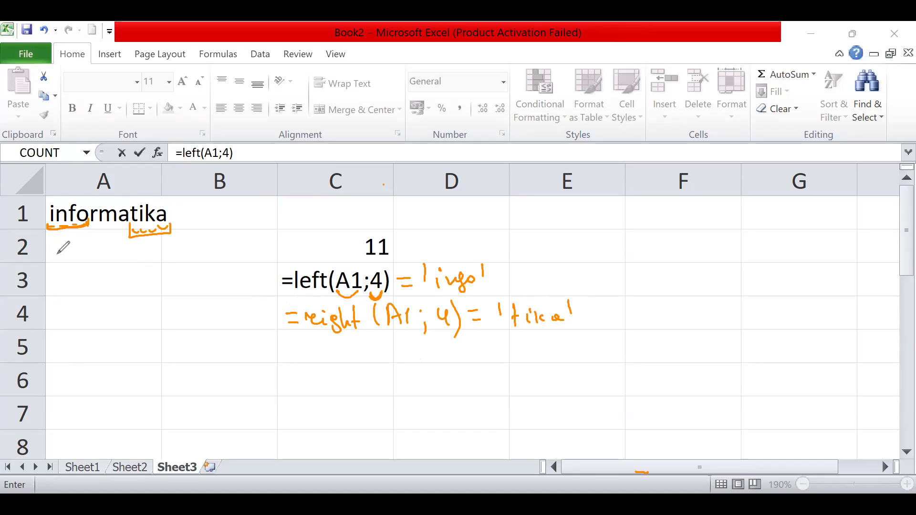
- Erase the handwritten annotations around cell A1 and the formulas, and confirm the LEFT formula in cell C3
drag(159, 218, 53, 227)
mouse_move(276, 275)
mouse_down()
mouse_move(443, 281)
mouse_move(403, 286)
mouse_move(546, 318)
mouse_move(484, 327)
mouse_up()
drag(404, 279, 376, 295)
drag(376, 296, 347, 294)
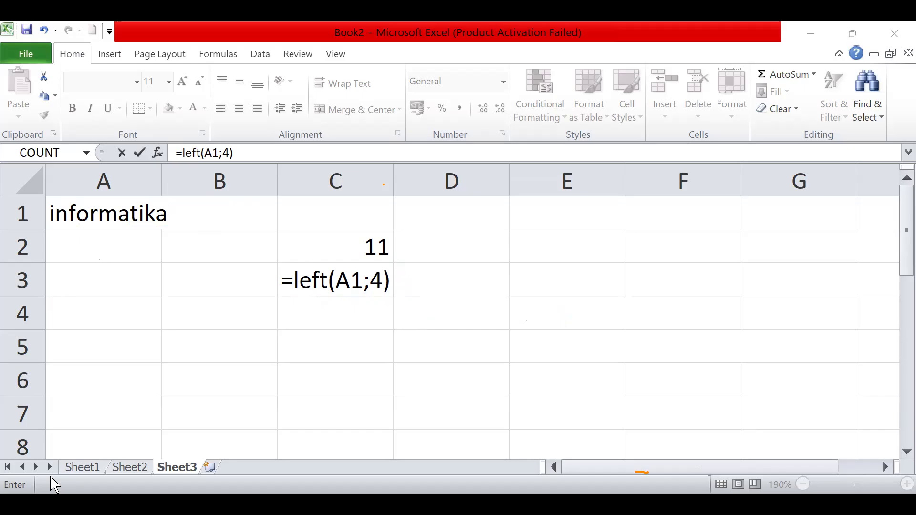
key(ctrl+Return)
- Enter the formula =RIGHT(A1;4) in cell C4 to extract the last four characters of the text in A1
click(364, 318)
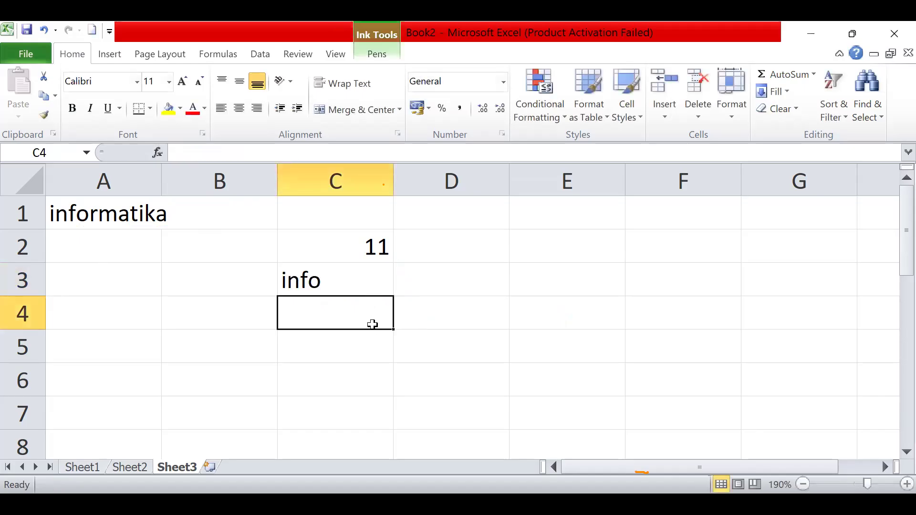
text(=)
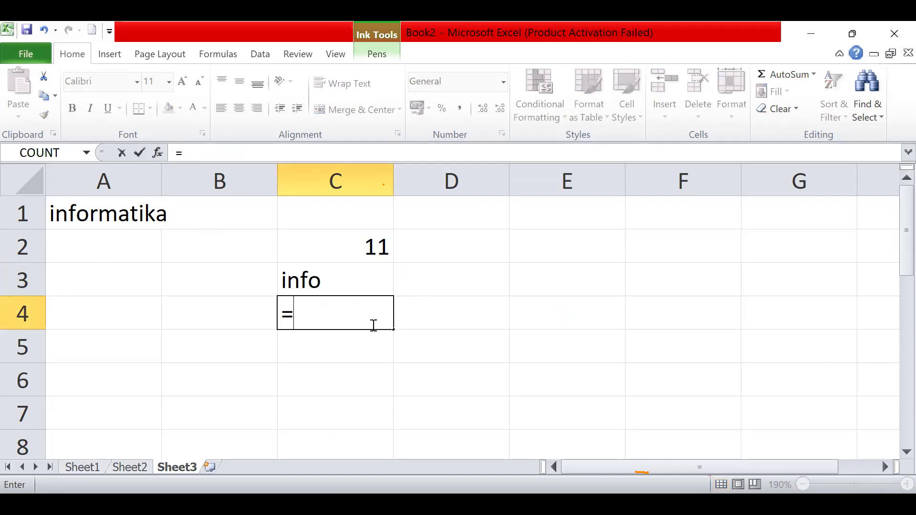
text(rig)
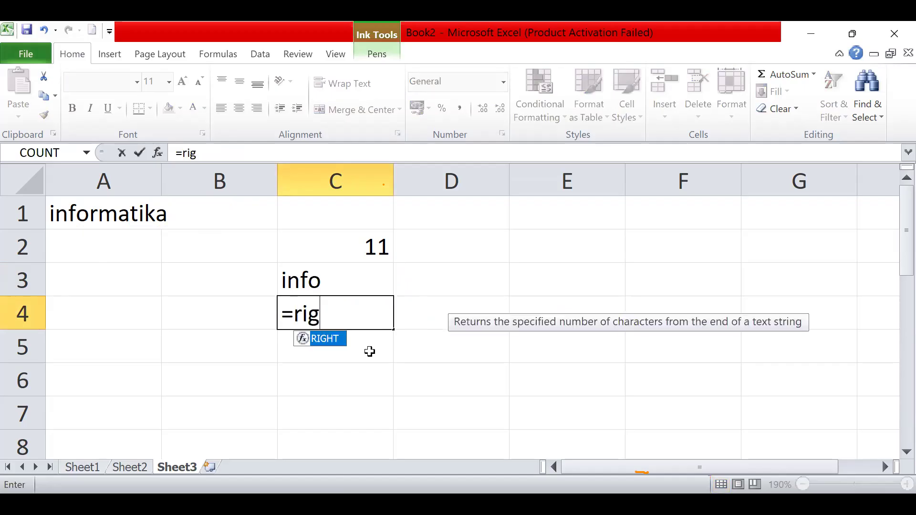
double_click(320, 340)
click(153, 215)
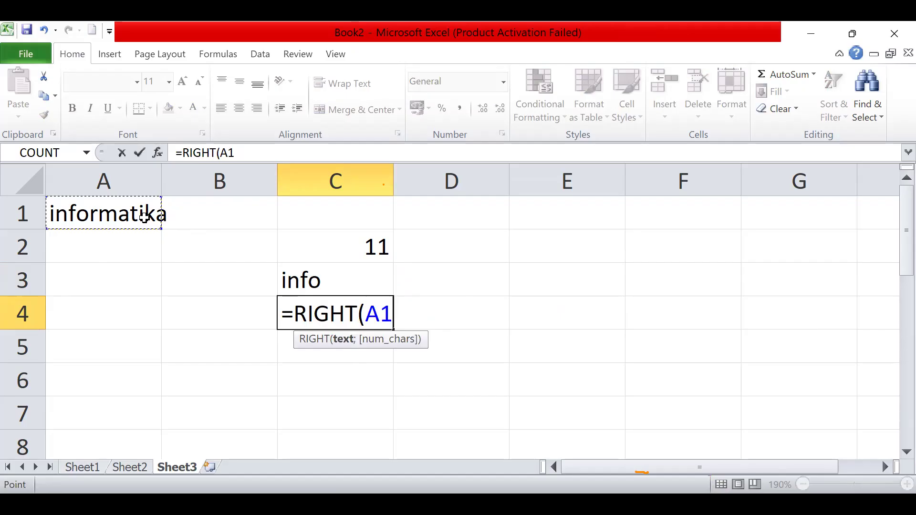
text(;4))
key(Return)
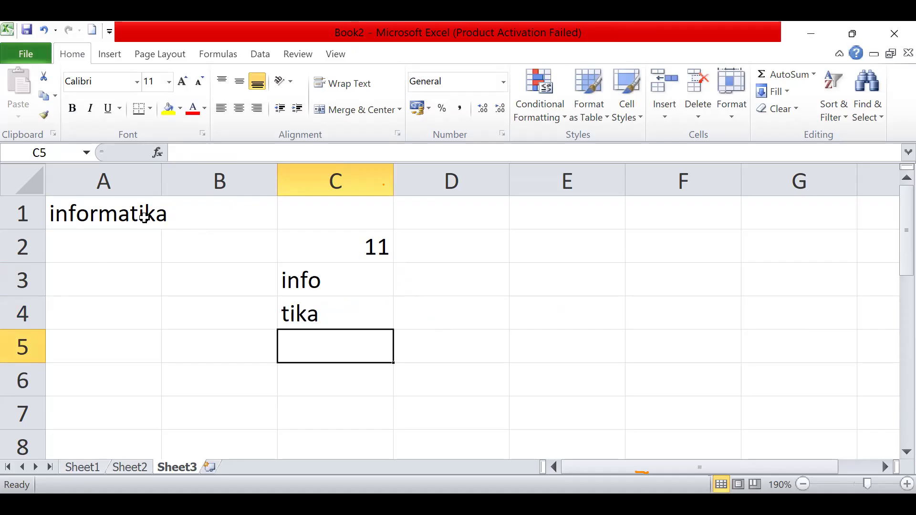
- Clear the contents of cells A1:C4
drag(144, 215, 369, 323)
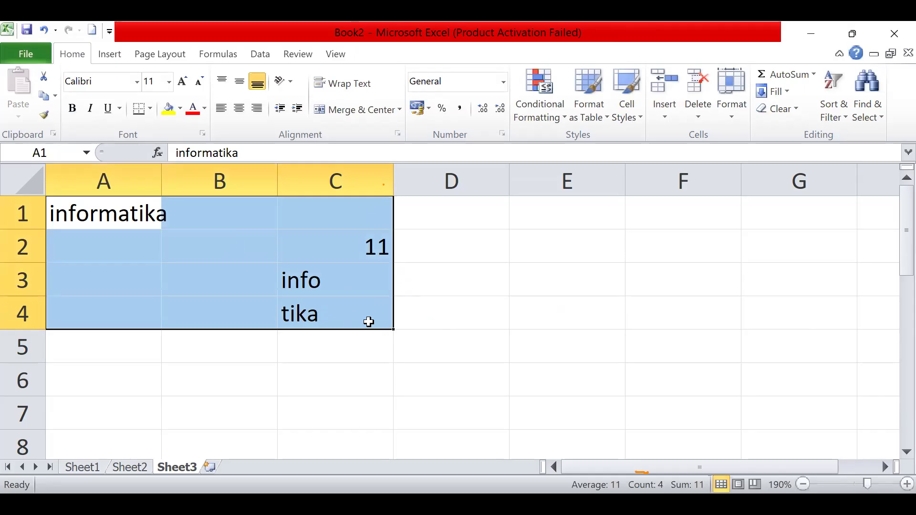
key(Delete)
- Enter the numbers 5, 8, 7, 1, 2, 0, 3 and -2 in cells A1 to A8
click(85, 207)
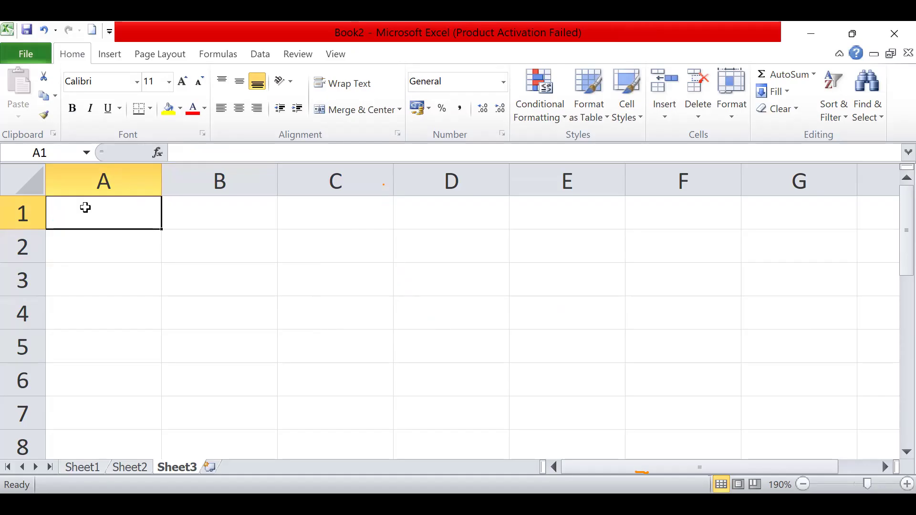
text(5)
key(Return)
text(8)
key(Return)
text(7)
key(Return)
text(1)
key(Return)
text(2)
key(Return)
text(0)
key(Return)
text(3)
key(Return)
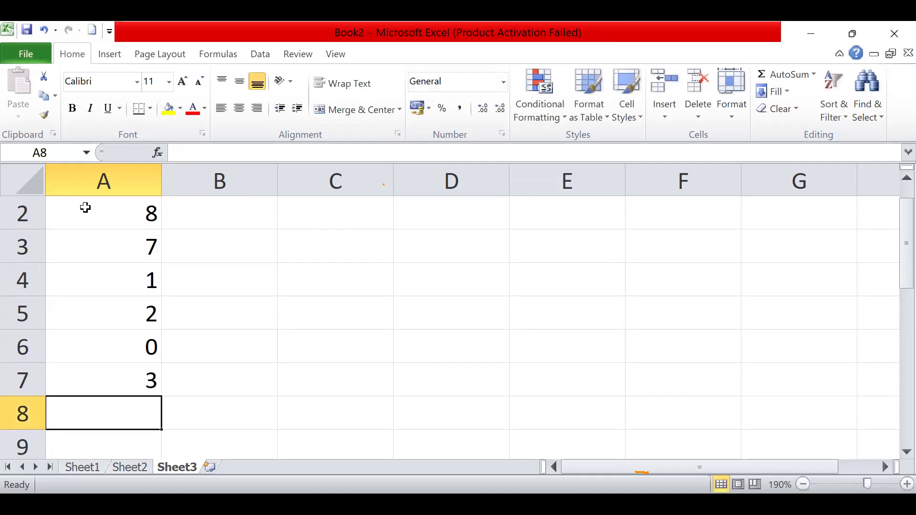
text(-2)
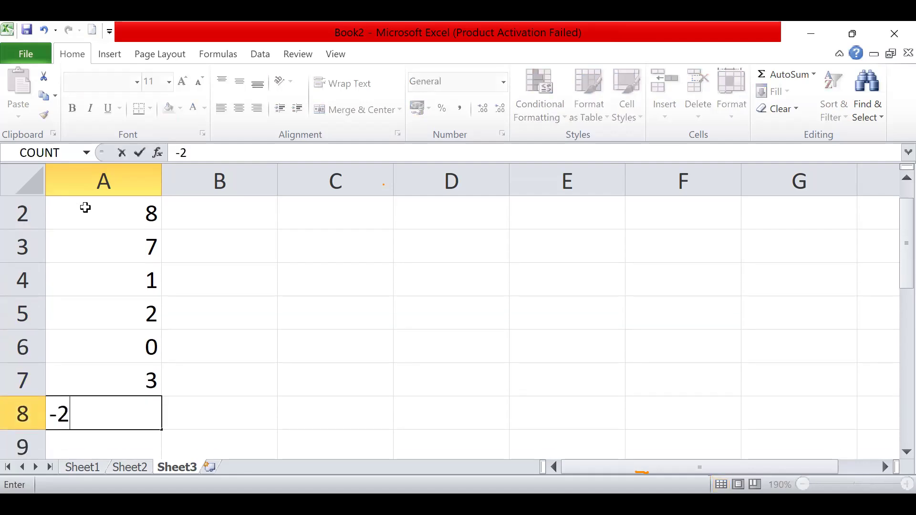
- Try to enter the formula =SUMIF(A2:A8;>=7) in cell B2 to add the values of at least 7
click(200, 221)
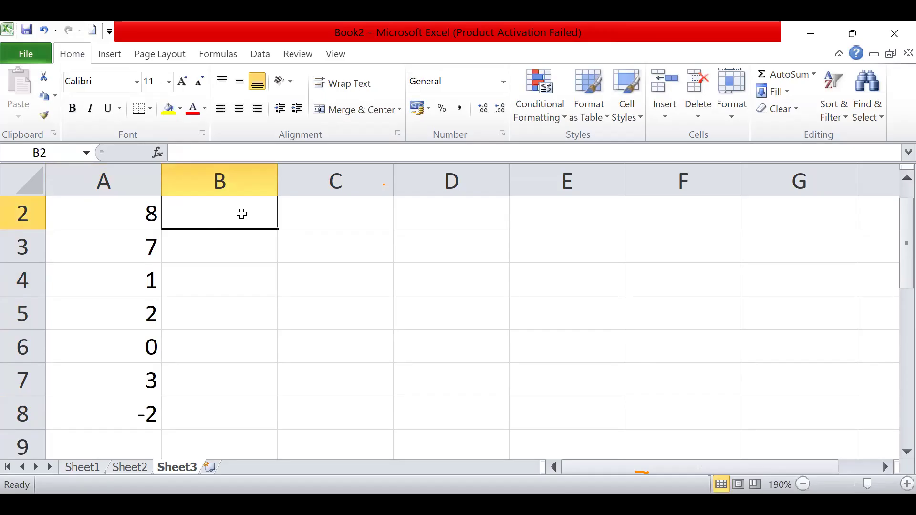
text(=)
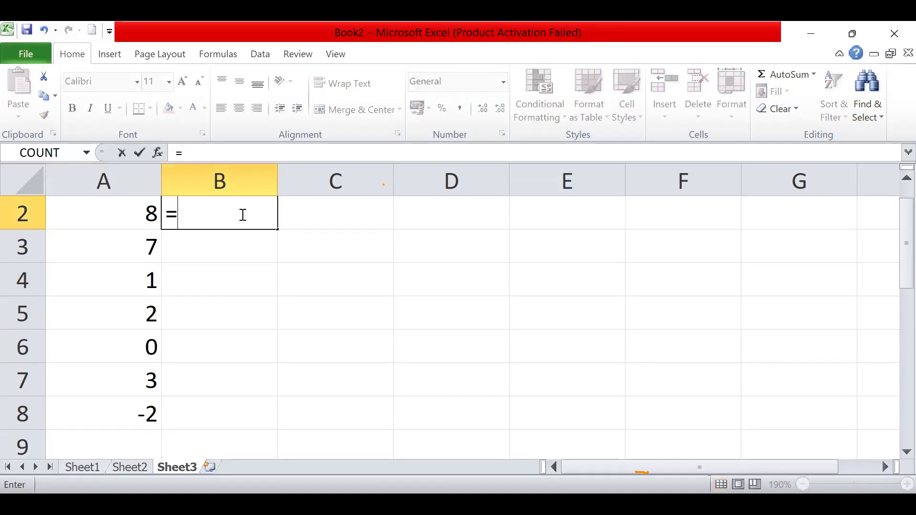
text(sum)
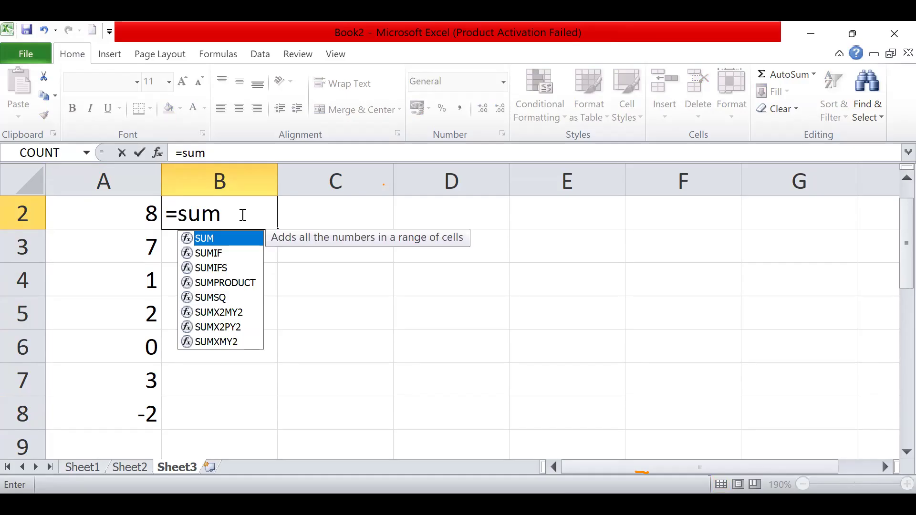
text(if)
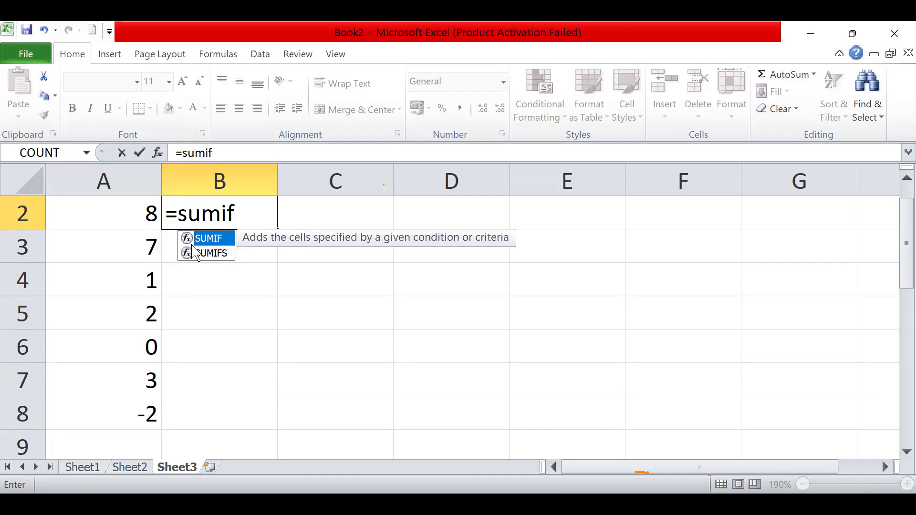
double_click(215, 241)
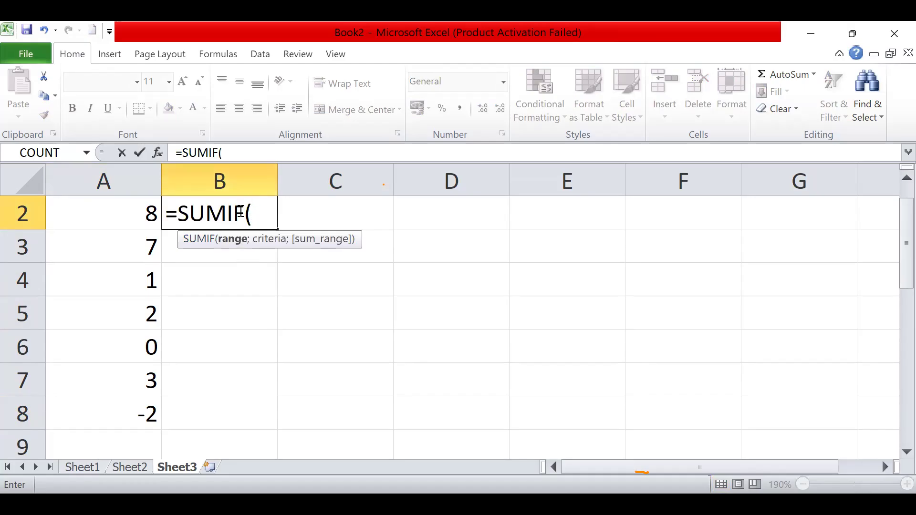
drag(127, 214, 129, 250)
drag(142, 391, 147, 412)
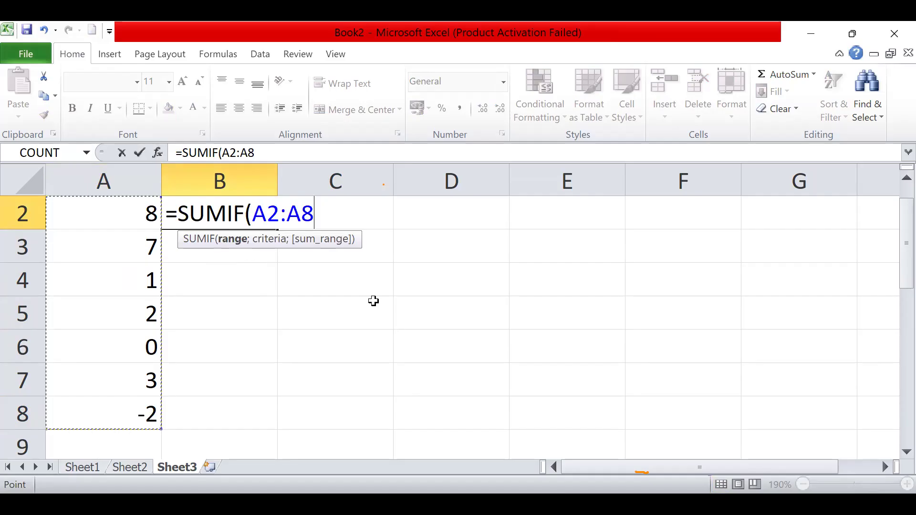
text(;)
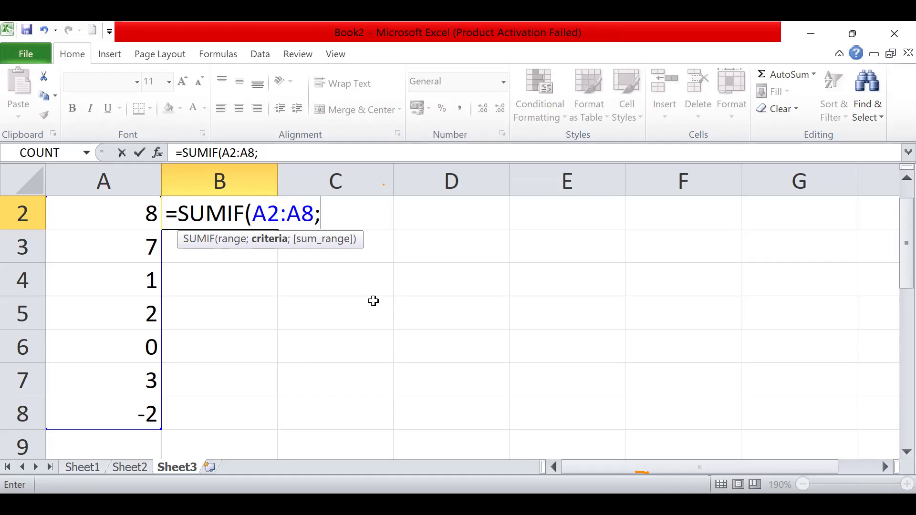
text(>=7))
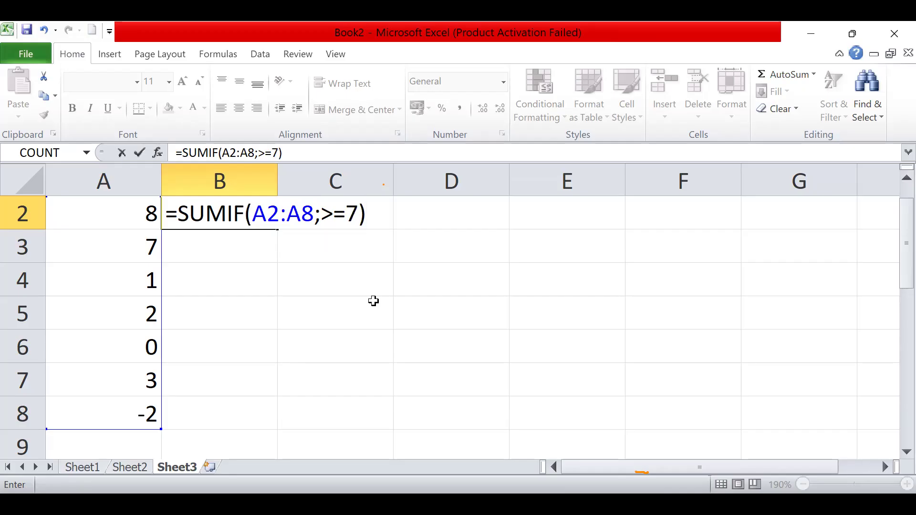
key(Return)
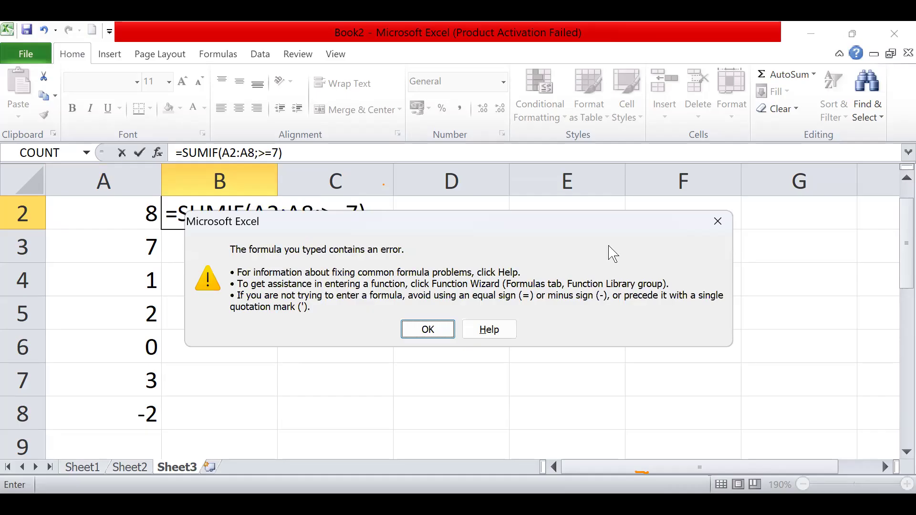
click(719, 222)
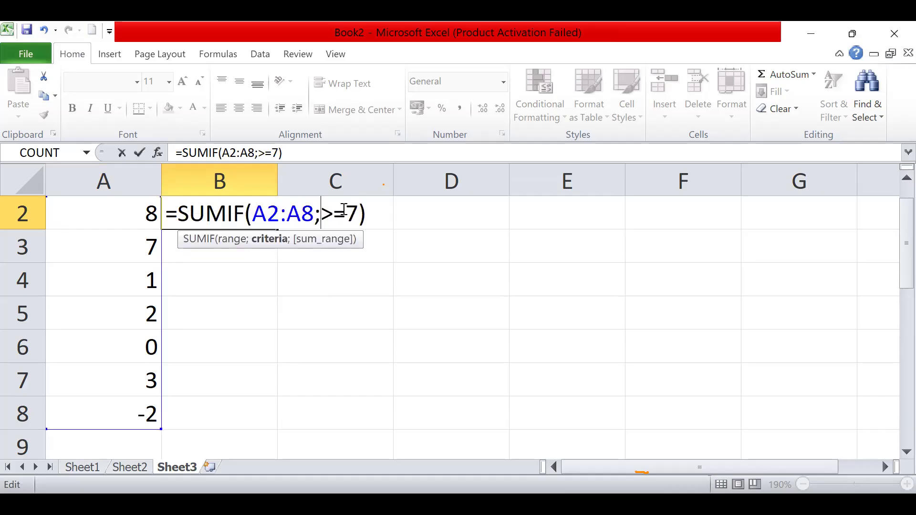
- Enclose the SUMIF criterion in cell B2 in double quotation marks as ">=7" and confirm the formula
text(@)
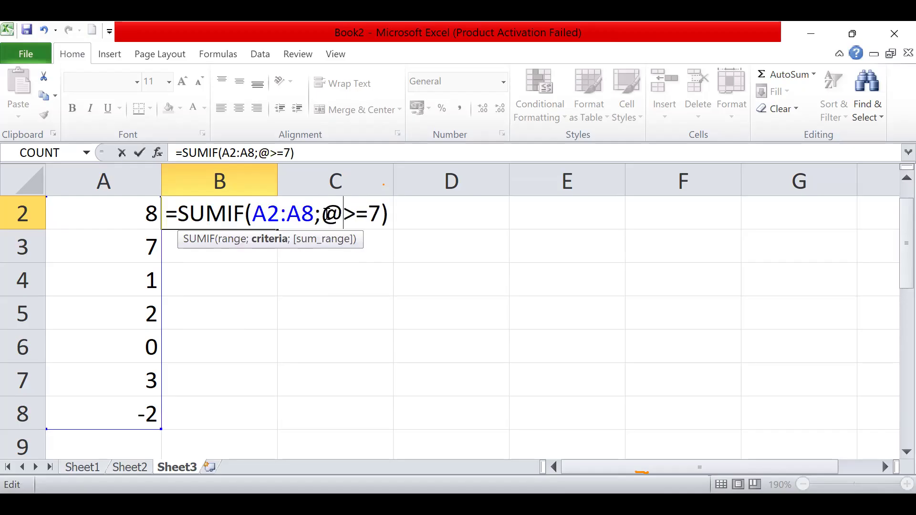
key(BackSpace)
text(">=7)
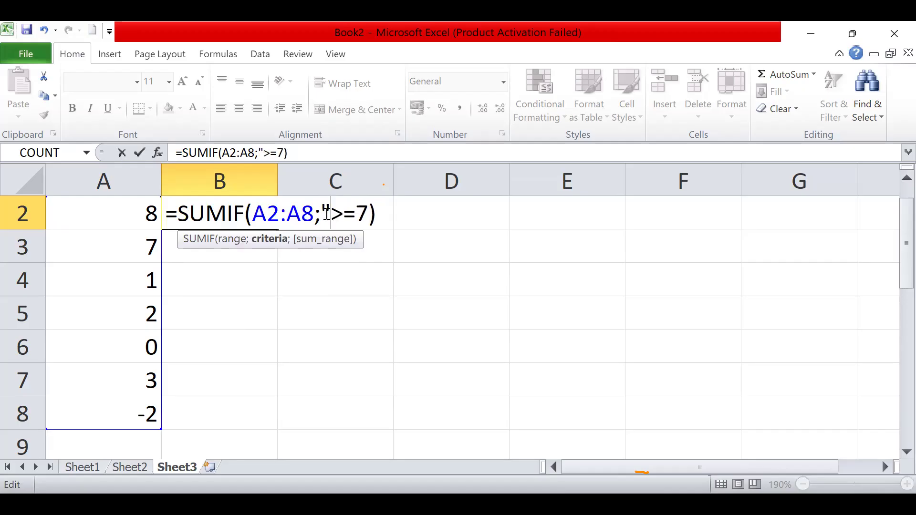
text(")
key(Return)
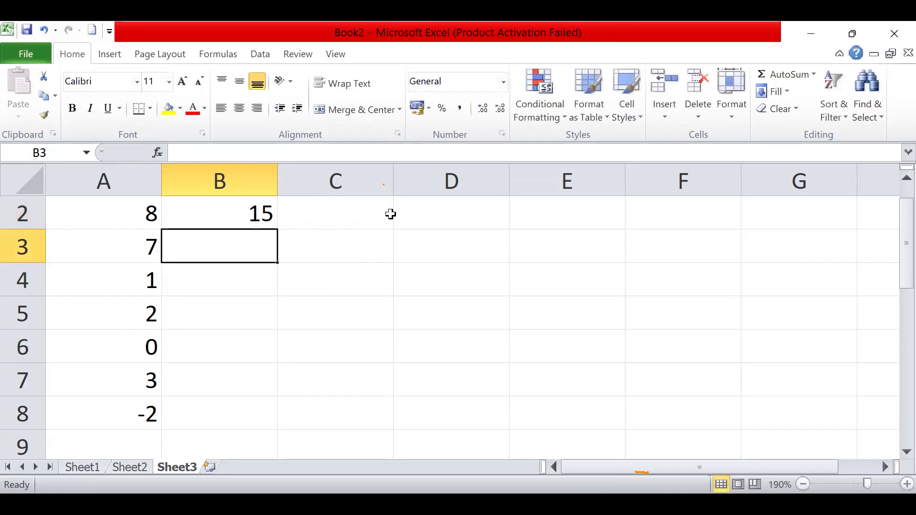
- Compare the SUMIF result in cell B2 with the source values in A2:A8, focusing on cells A2:A3
key(Up)
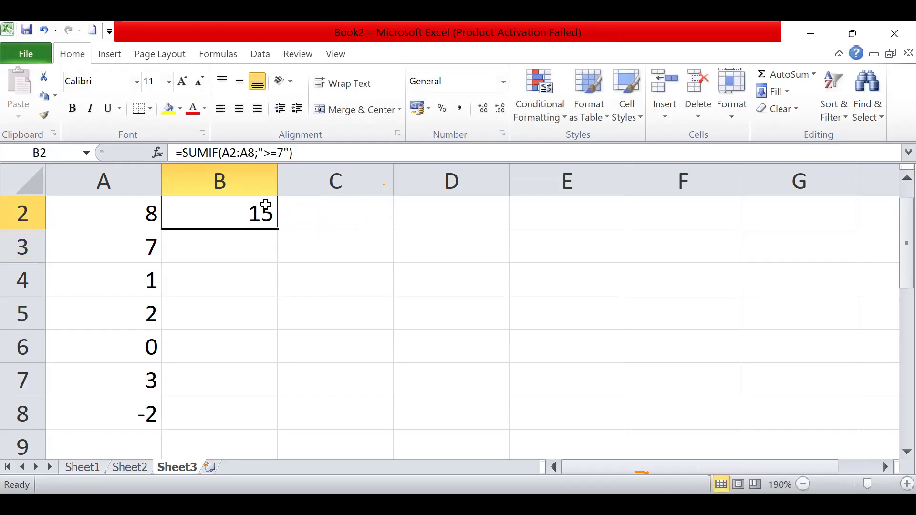
drag(132, 217, 137, 416)
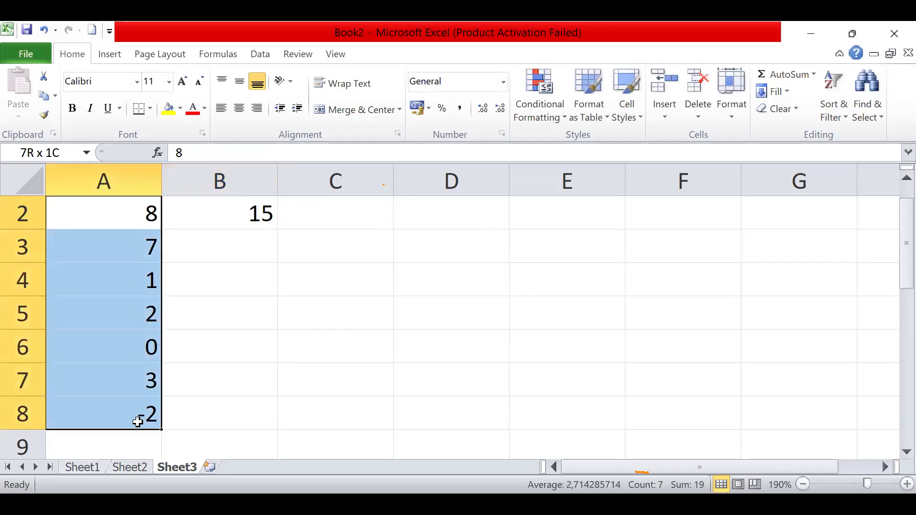
drag(131, 208, 133, 242)
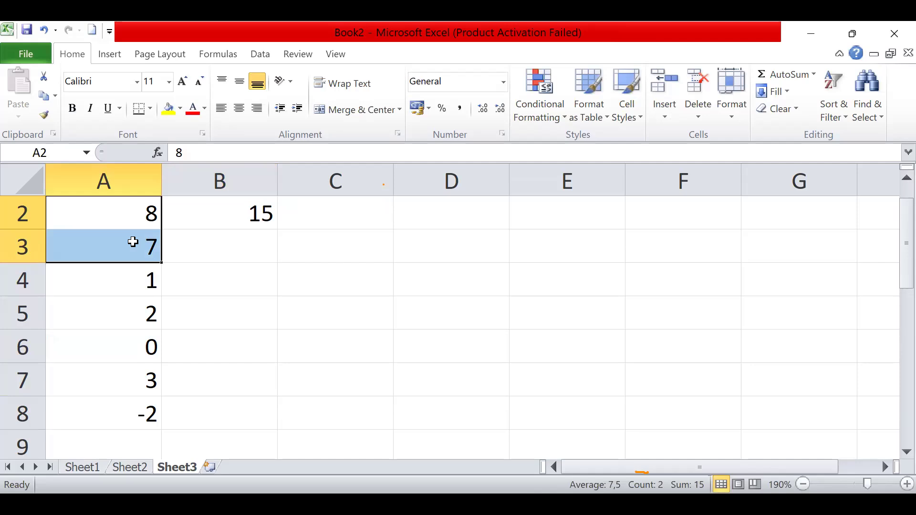
click(255, 210)
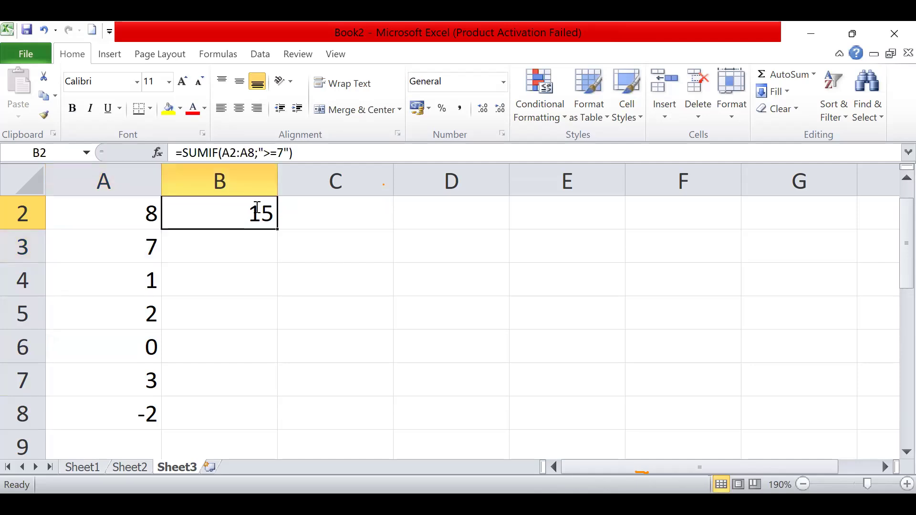
- Examine the range A2:A8 and the criterion ">=7" inside the SUMIF formula in cell B2
key(F2)
drag(252, 213, 310, 217)
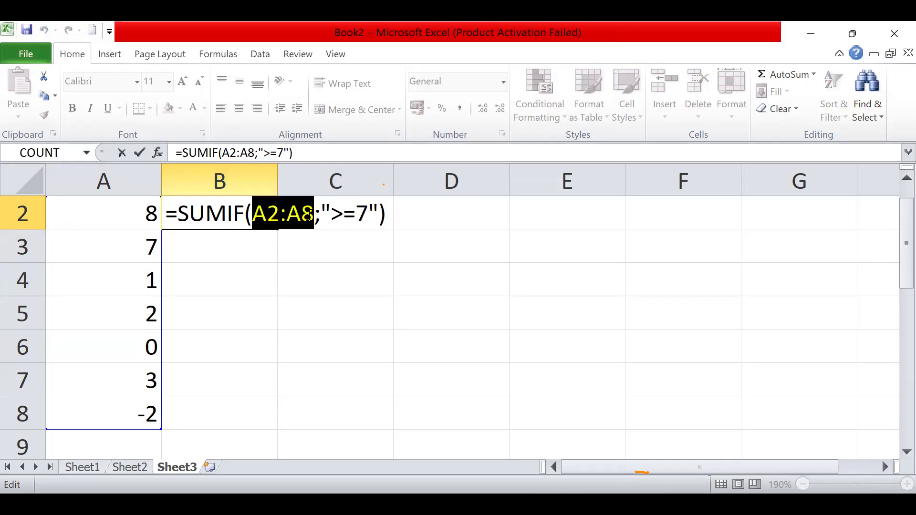
click(314, 212)
drag(320, 212, 377, 213)
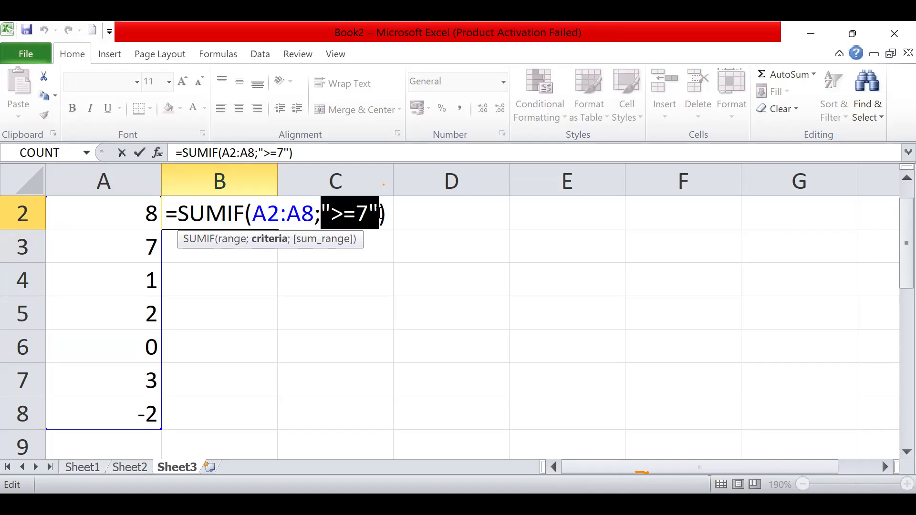
click(316, 305)
click(203, 284)
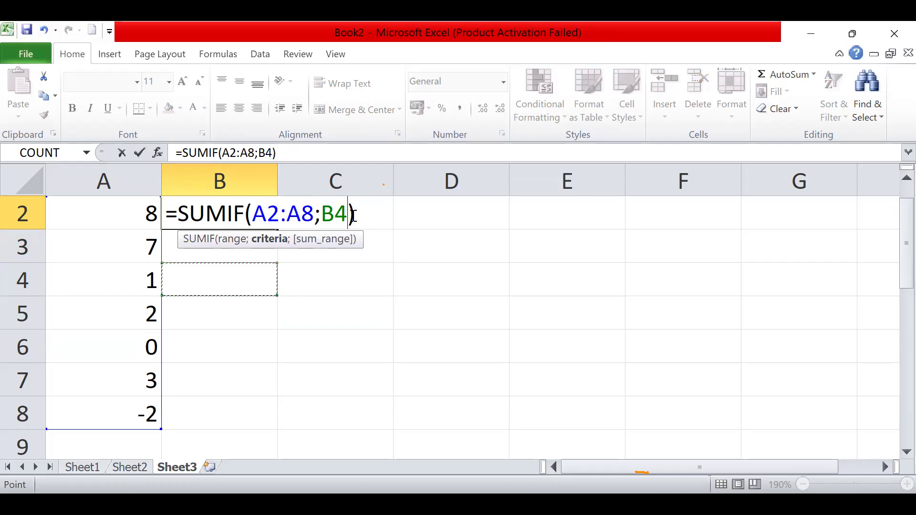
key(BackSpace)
key(BackSpace)
key(BackSpace)
key(Return)
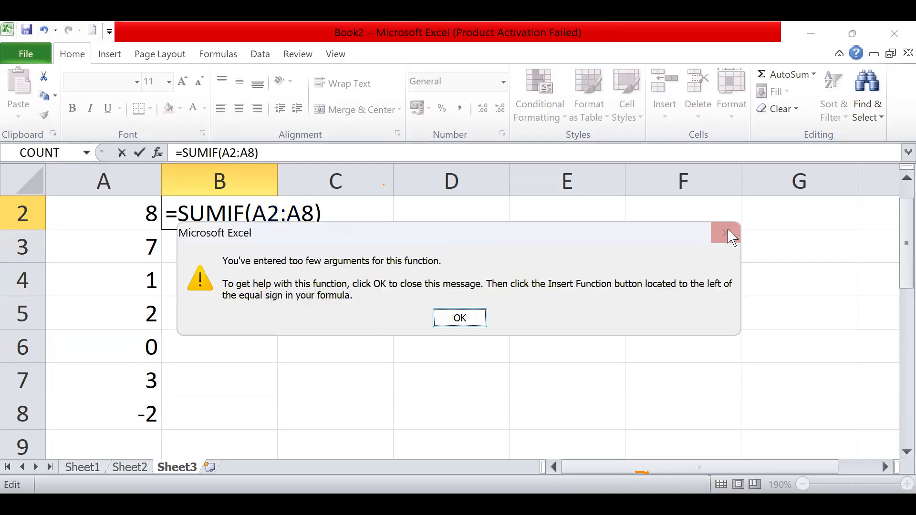
key(Return)
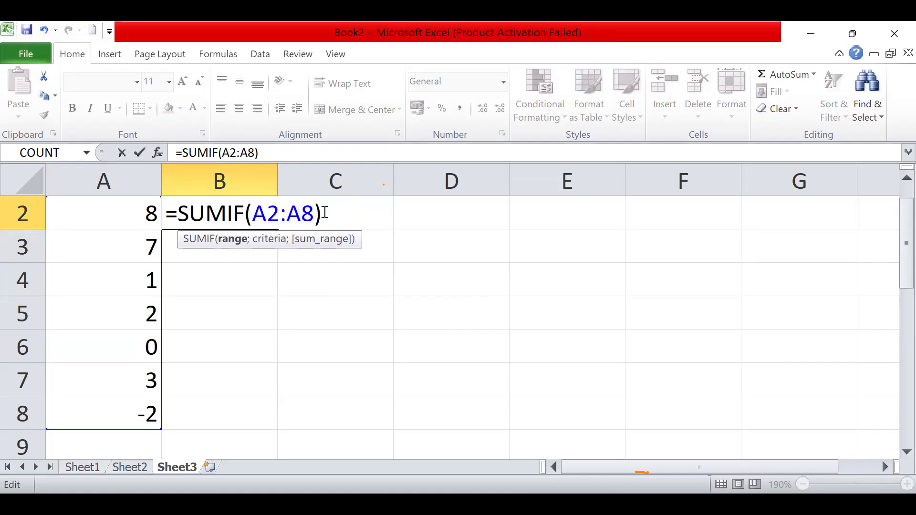
key(Escape)
- Try to enter the formula =COUNTIF(A2:A8;>5" in cell B2 to count the values greater than 5
text(=)
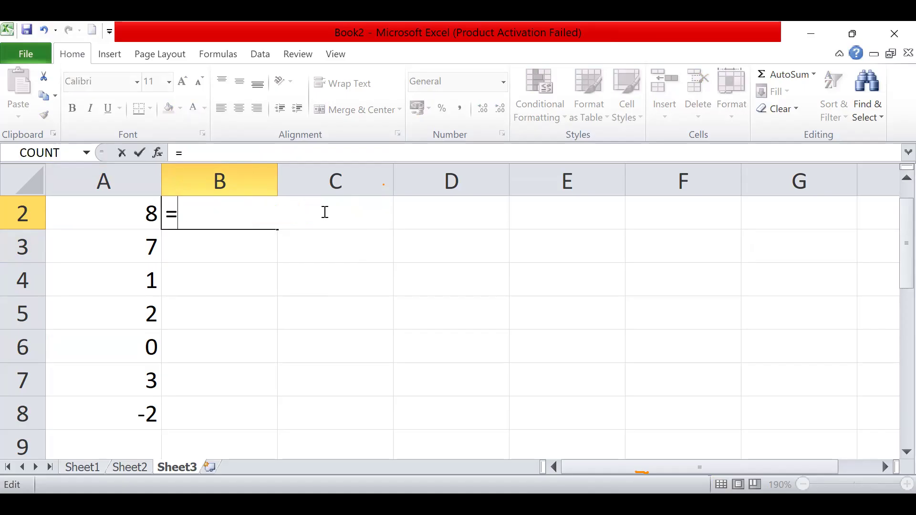
text(count)
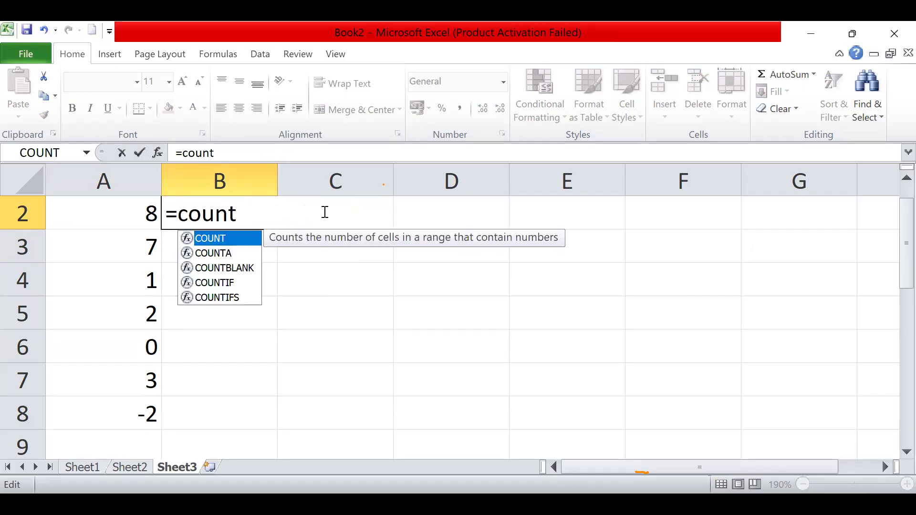
text(if)
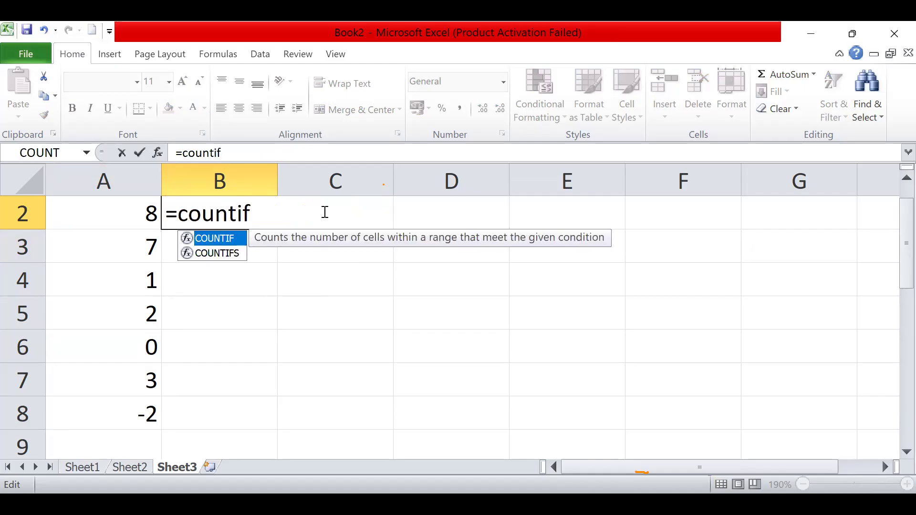
double_click(232, 240)
drag(125, 212, 124, 405)
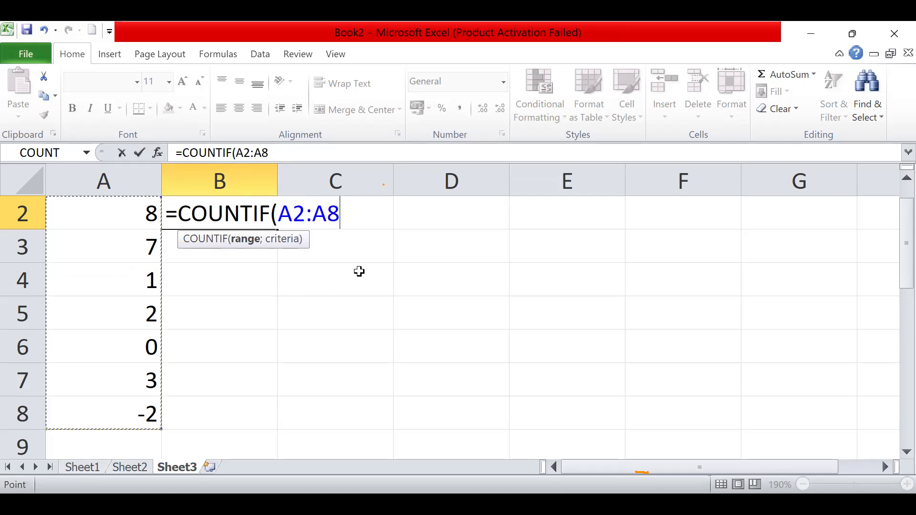
text(;>)
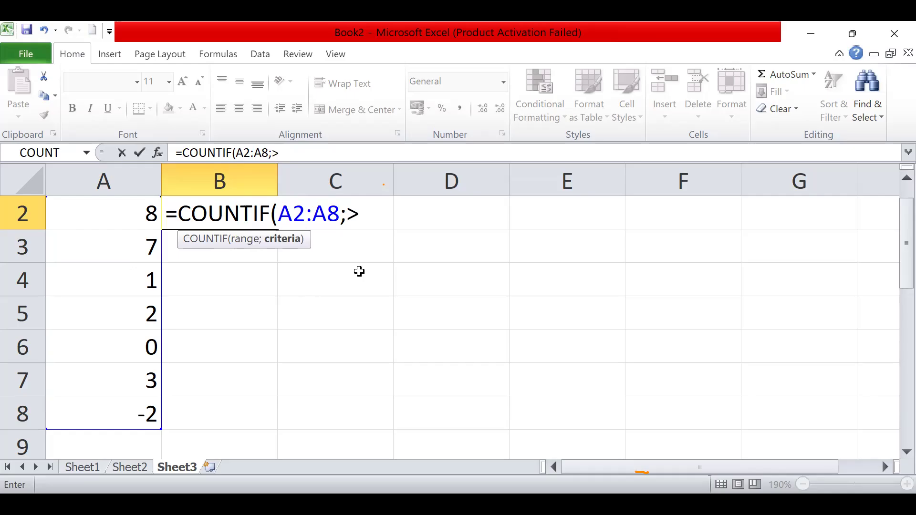
text(5")
key(Return)
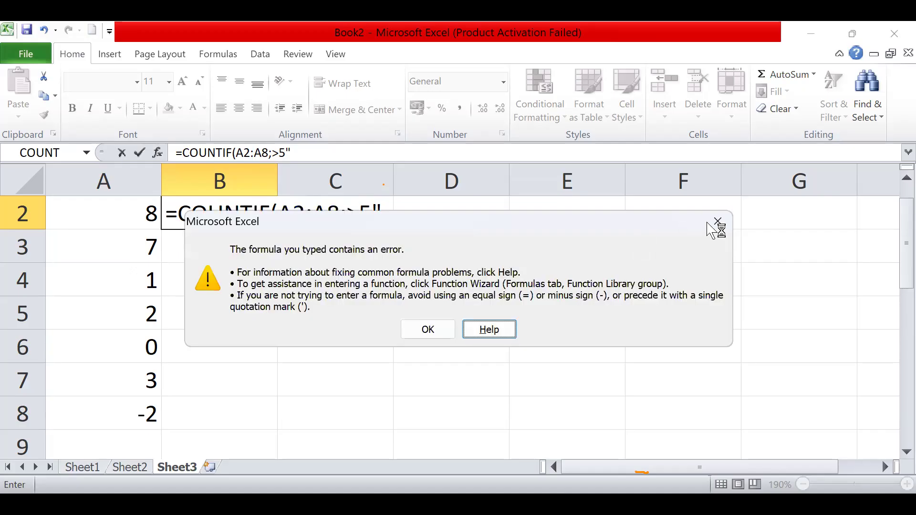
- Add the missing opening quotation mark so the COUNTIF criterion in cell B2 reads ">5", and confirm the formula
click(716, 224)
text(")
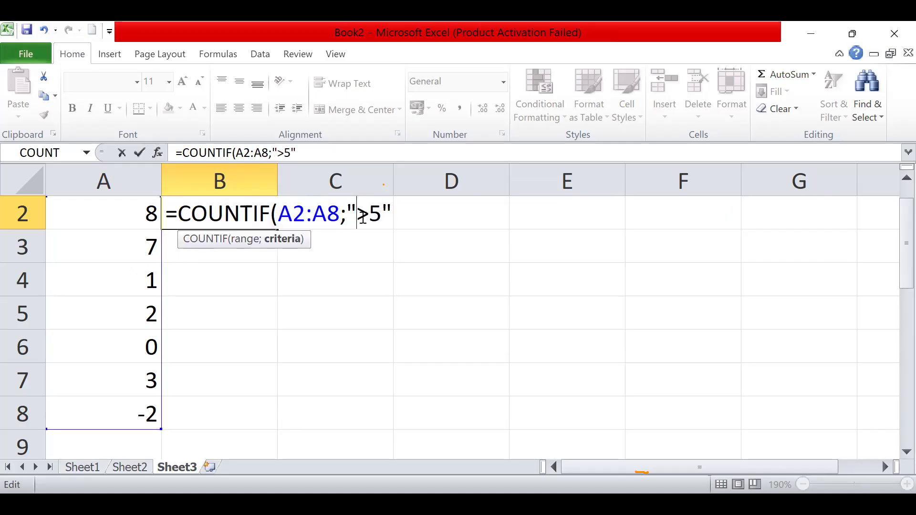
click(396, 217)
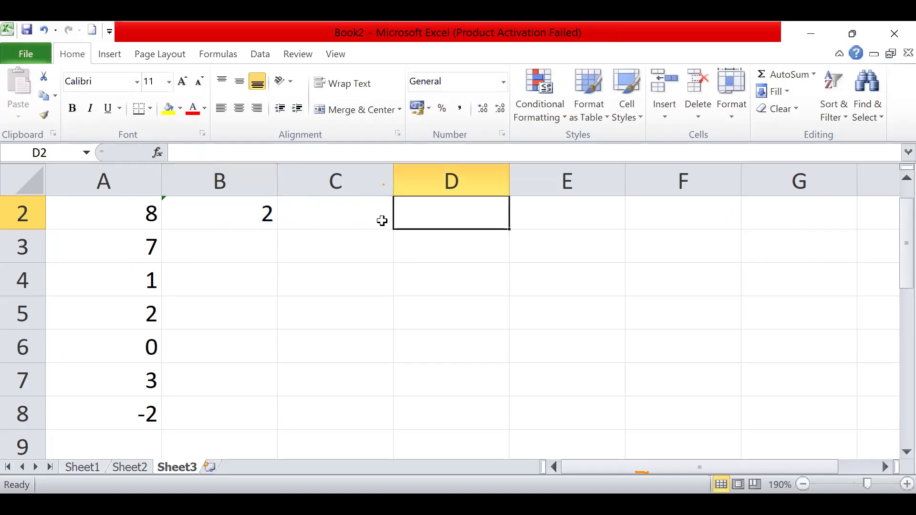
- Compare the COUNTIF formula and result in cell B2 with the source values in A2:A8
click(276, 212)
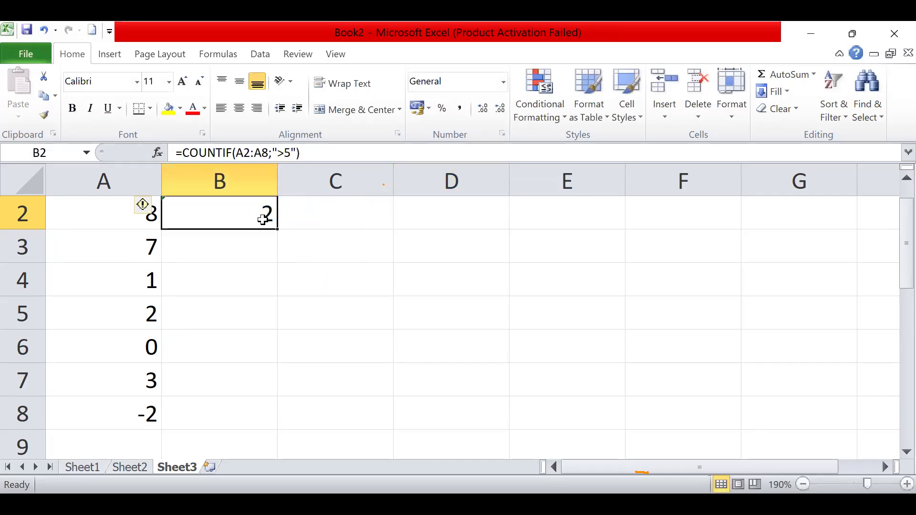
click(202, 252)
drag(109, 208, 132, 404)
click(244, 211)
click(292, 294)
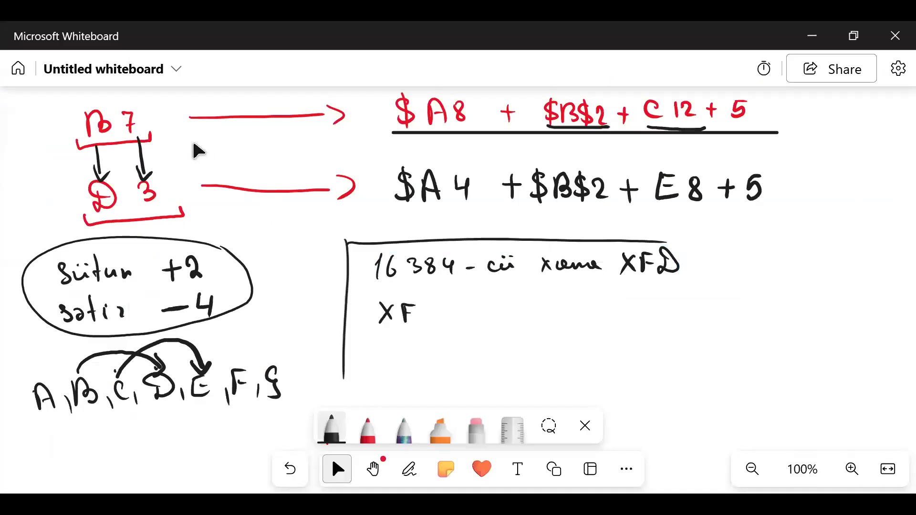
- Switch to Microsoft Whiteboard and create a new blank whiteboard without a template
click(22, 61)
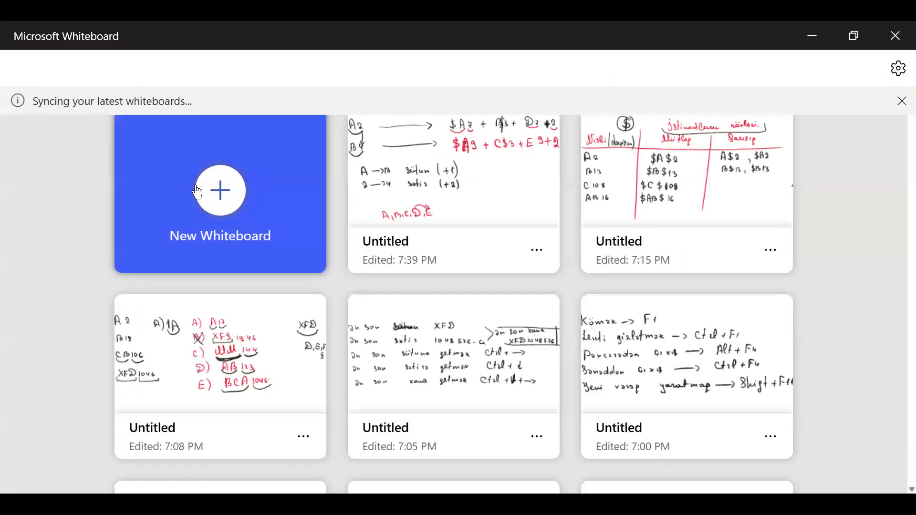
click(198, 192)
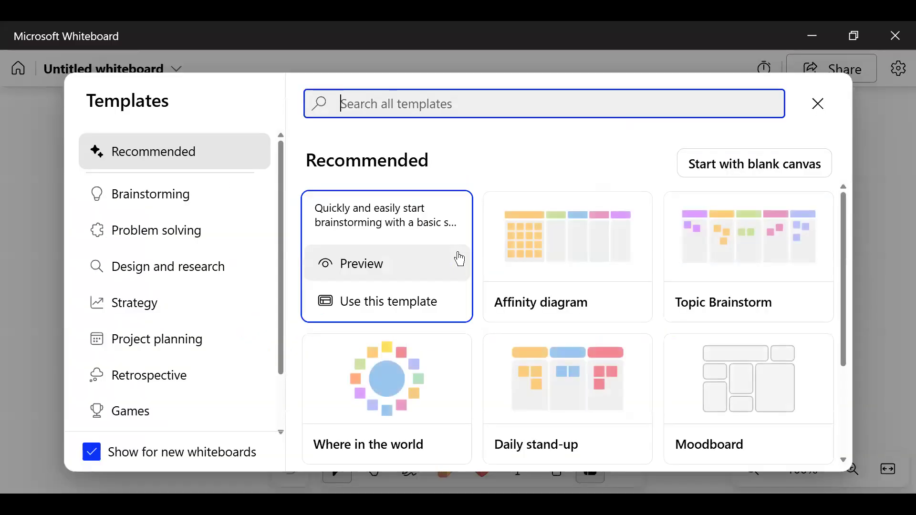
click(815, 107)
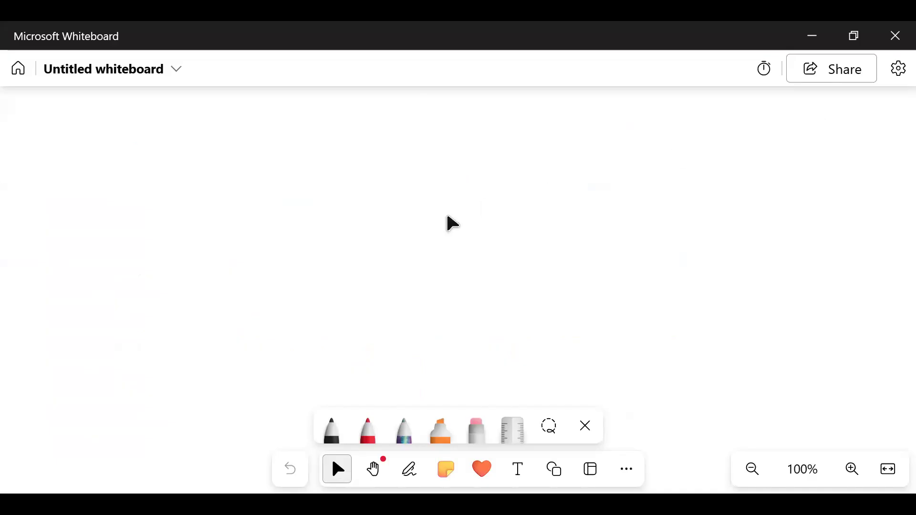
- Handwrite the cell range A1:A7 in black pen near the upper edge of the canvas
key(alt+w)
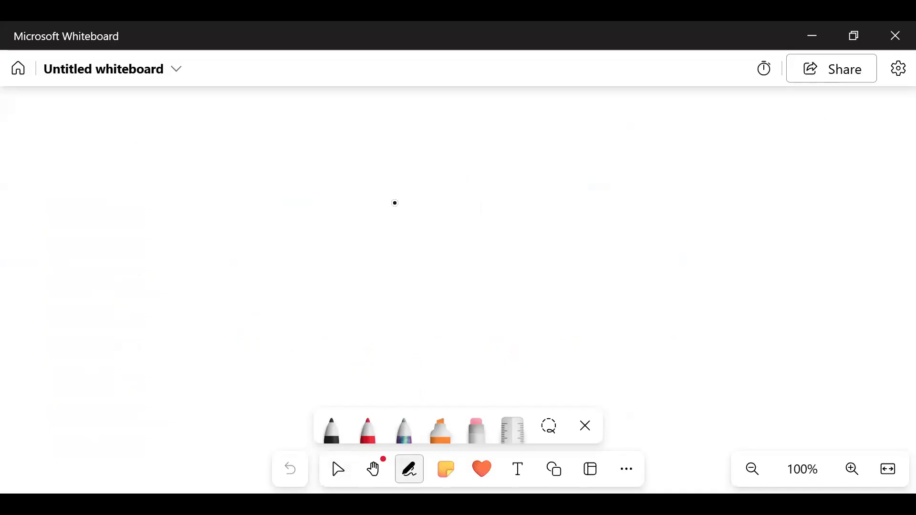
drag(81, 109, 98, 139)
drag(82, 126, 118, 139)
mouse_move(187, 138)
mouse_down()
mouse_move(204, 136)
mouse_move(200, 124)
mouse_up()
mouse_move(218, 111)
mouse_down()
mouse_move(228, 110)
mouse_move(226, 135)
mouse_up()
drag(222, 126, 232, 124)
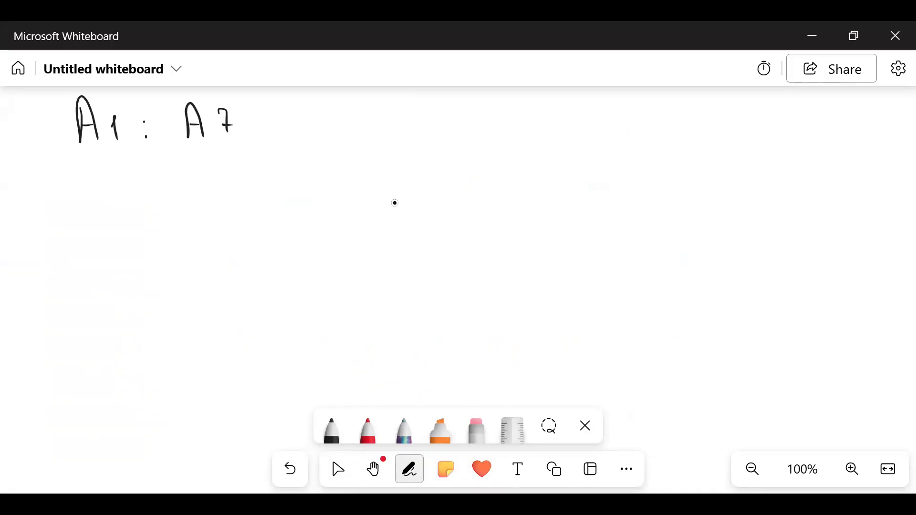
- Overwrite the second column letter so the range reads A1:B7, and thicken the colon between the two cells
drag(186, 105, 186, 140)
drag(187, 102, 189, 138)
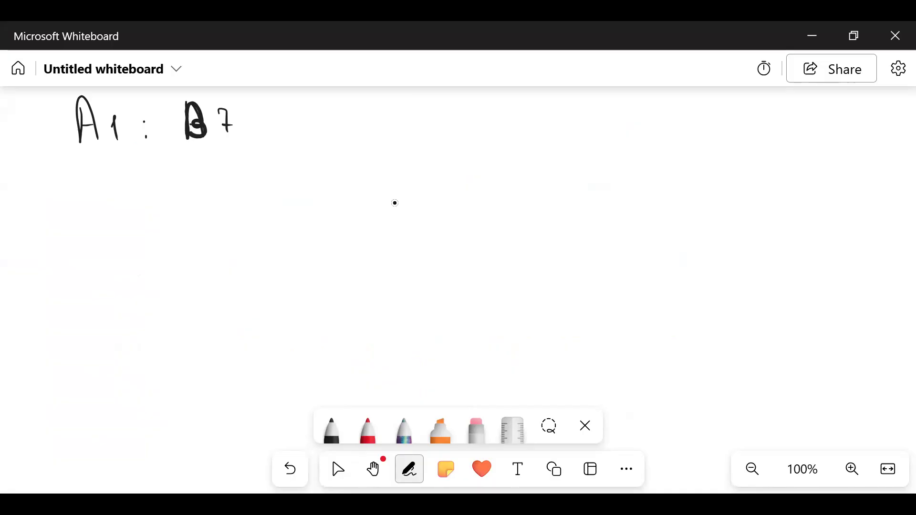
drag(145, 119, 149, 139)
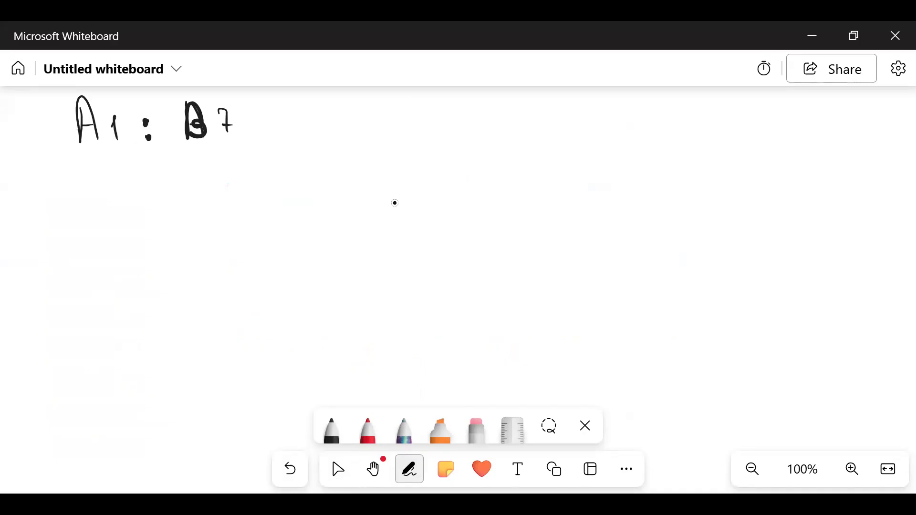
- Handwrite the labels sətir, sütun and xana one below another under the range, with an equals sign after sətir
mouse_move(90, 196)
mouse_down()
mouse_move(83, 217)
mouse_move(100, 206)
mouse_move(116, 215)
mouse_up()
drag(109, 204, 128, 212)
drag(139, 200, 141, 214)
mouse_move(86, 248)
mouse_down()
mouse_move(87, 265)
mouse_move(158, 260)
mouse_up()
click(99, 250)
click(106, 250)
mouse_move(79, 304)
mouse_down()
mouse_move(92, 319)
mouse_move(82, 318)
mouse_up()
drag(96, 311, 140, 308)
drag(190, 200, 209, 200)
drag(195, 211, 209, 210)
- Mark the row numbers 1 and 7 in the range with small arcs underneath, in black and over them in red
drag(110, 146, 125, 146)
drag(222, 143, 237, 143)
click(368, 429)
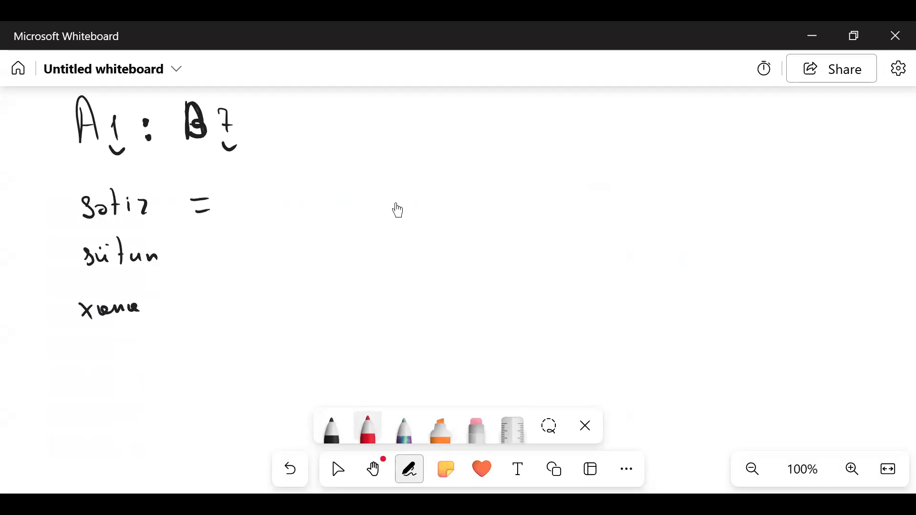
drag(110, 147, 125, 148)
drag(223, 144, 239, 145)
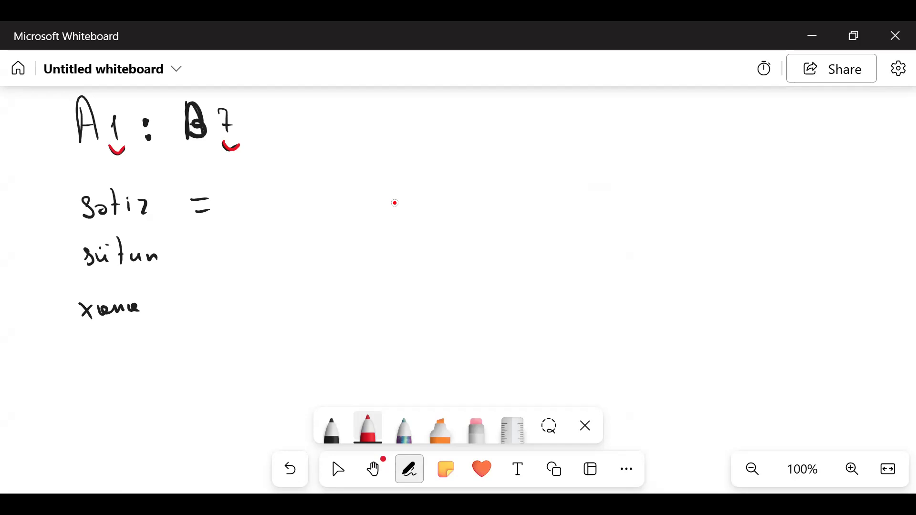
- Write the row calculation (7 - 1) + 1 = 7 in red beside sətir
mouse_move(235, 192)
mouse_down()
mouse_move(250, 189)
mouse_move(244, 215)
mouse_move(281, 201)
mouse_move(297, 215)
mouse_up()
mouse_move(231, 179)
mouse_down()
mouse_move(225, 208)
mouse_move(234, 220)
mouse_up()
mouse_move(306, 175)
mouse_down()
mouse_move(312, 222)
mouse_move(344, 202)
mouse_up()
mouse_move(338, 196)
mouse_down()
mouse_move(339, 215)
mouse_move(386, 196)
mouse_up()
mouse_move(382, 206)
mouse_down()
mouse_move(432, 191)
mouse_move(428, 209)
mouse_up()
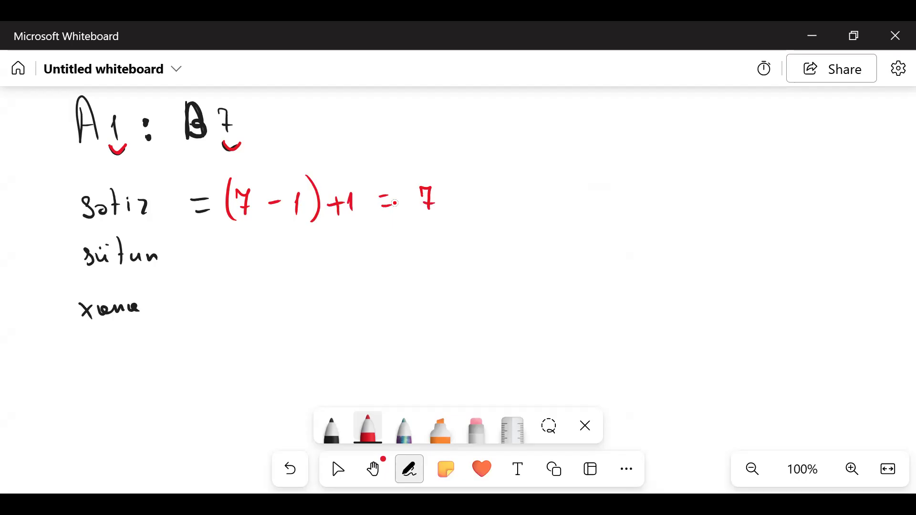
- Mark the column letters A and B with red arcs and write = A, B = 2 in red beside sütun
mouse_move(190, 250)
mouse_down()
mouse_move(203, 250)
mouse_move(207, 262)
mouse_up()
drag(76, 140, 100, 143)
drag(185, 141, 207, 143)
mouse_move(243, 266)
mouse_down()
mouse_move(257, 252)
mouse_move(262, 266)
mouse_up()
drag(248, 258, 279, 272)
mouse_move(292, 242)
mouse_down()
mouse_move(292, 263)
mouse_move(354, 247)
mouse_move(358, 259)
mouse_move(400, 258)
mouse_up()
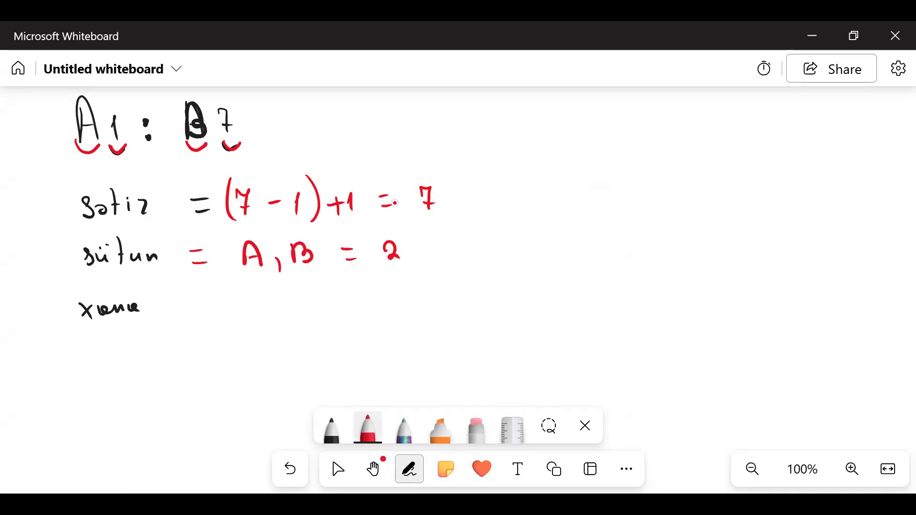
- Write = sətir * sütun = 7 · 2 = 14 in red beside xana, and bracket the range A1:B7 from below
mouse_move(195, 300)
mouse_down()
mouse_move(209, 299)
mouse_move(213, 312)
mouse_move(262, 309)
mouse_up()
mouse_move(270, 285)
mouse_down()
mouse_move(270, 311)
mouse_move(276, 296)
mouse_up()
mouse_move(284, 300)
mouse_down()
mouse_move(285, 309)
mouse_move(326, 306)
mouse_up()
drag(327, 296, 321, 308)
drag(348, 292, 347, 307)
drag(358, 297, 372, 303)
click(362, 290)
mouse_move(367, 288)
mouse_down()
mouse_move(386, 304)
mouse_move(392, 294)
mouse_up()
drag(397, 294, 409, 302)
drag(416, 294, 425, 300)
mouse_move(433, 292)
mouse_down()
mouse_move(476, 281)
mouse_move(470, 302)
mouse_move(520, 297)
mouse_up()
drag(534, 284, 544, 292)
mouse_move(556, 283)
mouse_down()
mouse_move(559, 296)
mouse_move(578, 285)
mouse_move(575, 296)
mouse_up()
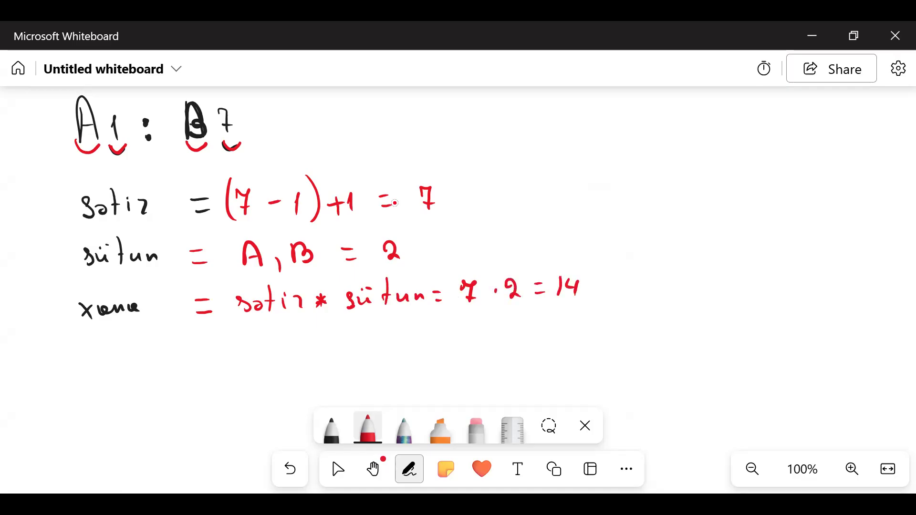
mouse_move(53, 139)
mouse_down()
mouse_move(93, 162)
mouse_move(285, 138)
mouse_move(279, 116)
mouse_up()
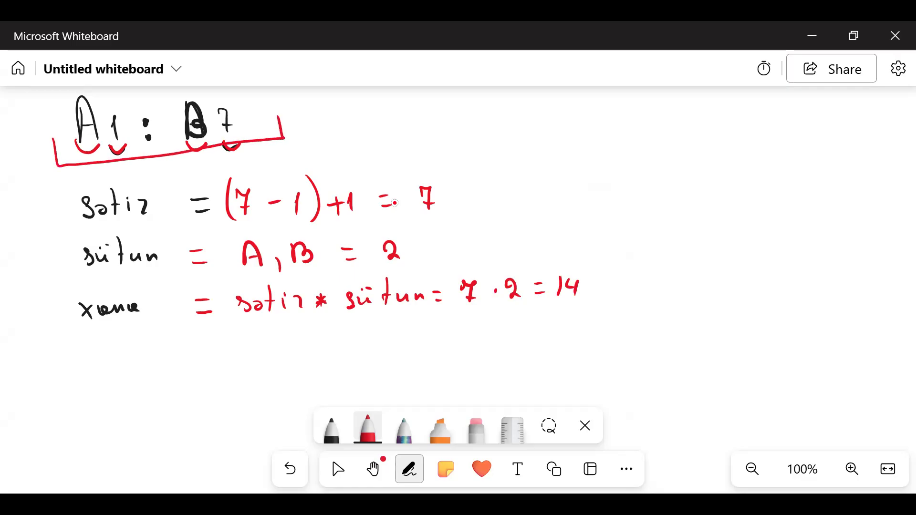
mouse_move(549, 296)
mouse_down()
mouse_move(551, 308)
mouse_move(589, 298)
mouse_up()
- Create another new blank whiteboard, dismissing the template selection
click(18, 68)
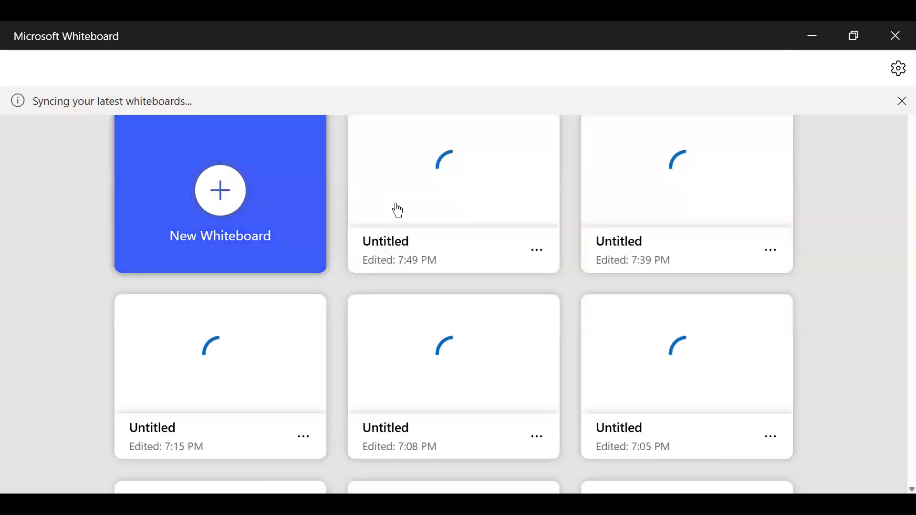
click(400, 211)
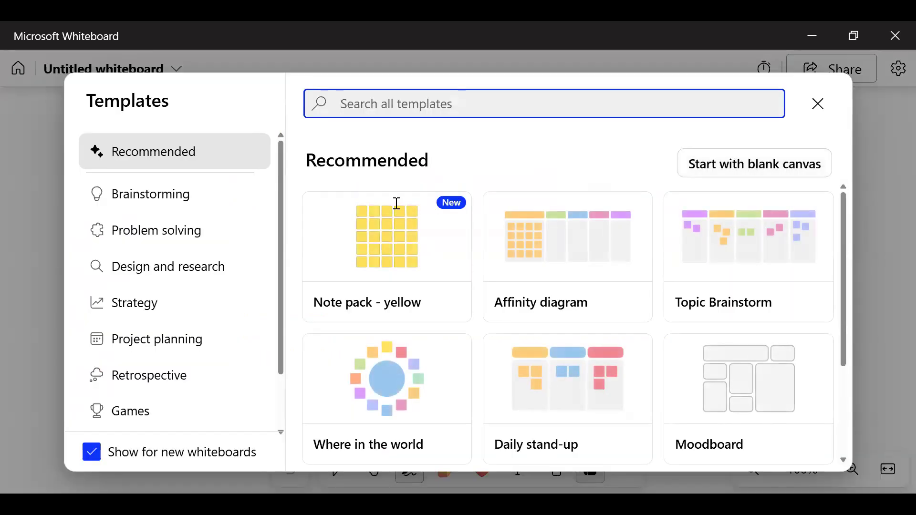
click(825, 111)
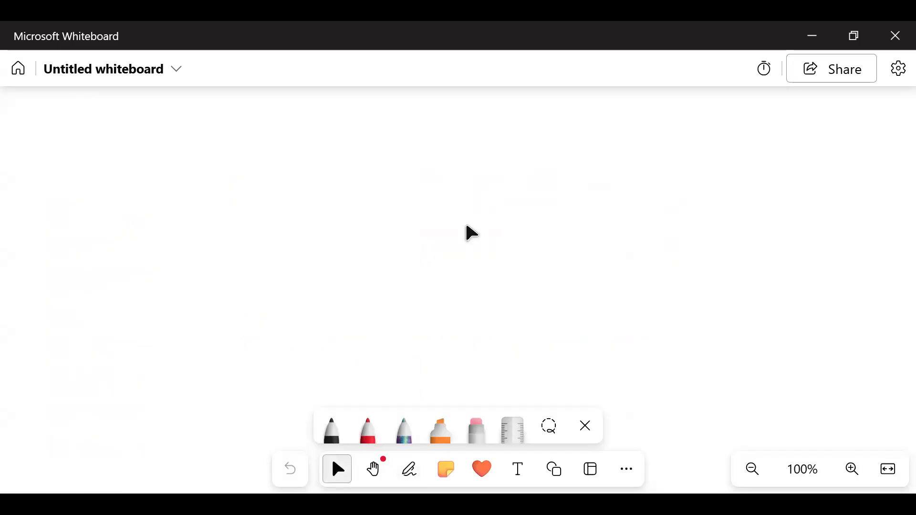
- Handwrite the cell range B7:D16 in red pen on the new canvas
key(alt+w)
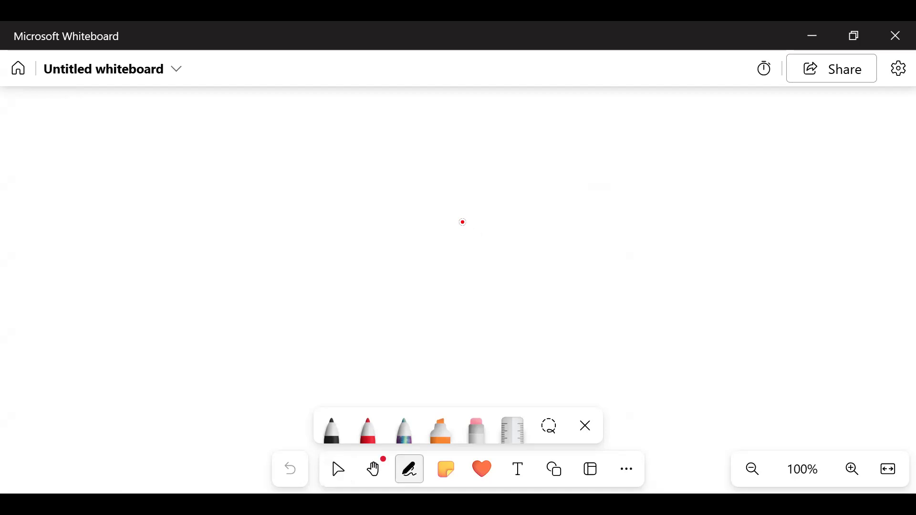
mouse_move(199, 140)
mouse_down()
mouse_move(209, 162)
mouse_move(235, 165)
mouse_up()
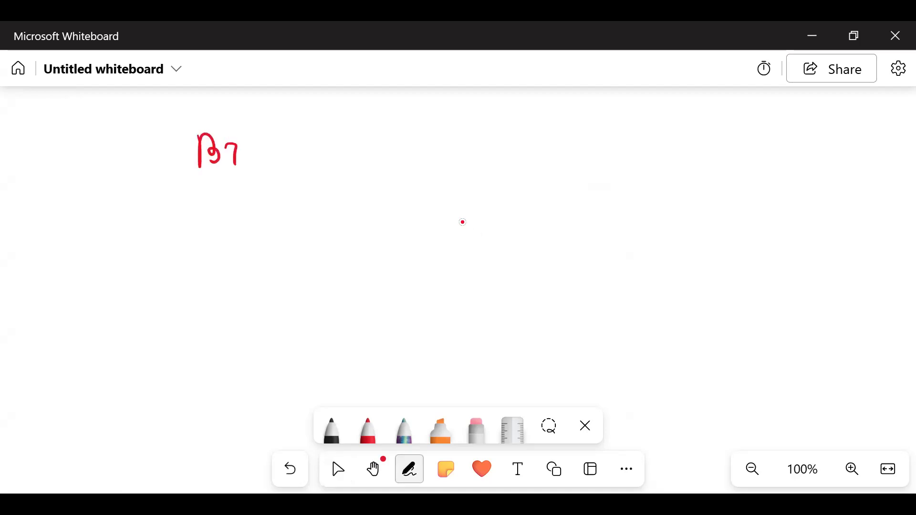
mouse_move(326, 139)
mouse_down()
mouse_move(313, 137)
mouse_move(370, 156)
mouse_move(381, 150)
mouse_up()
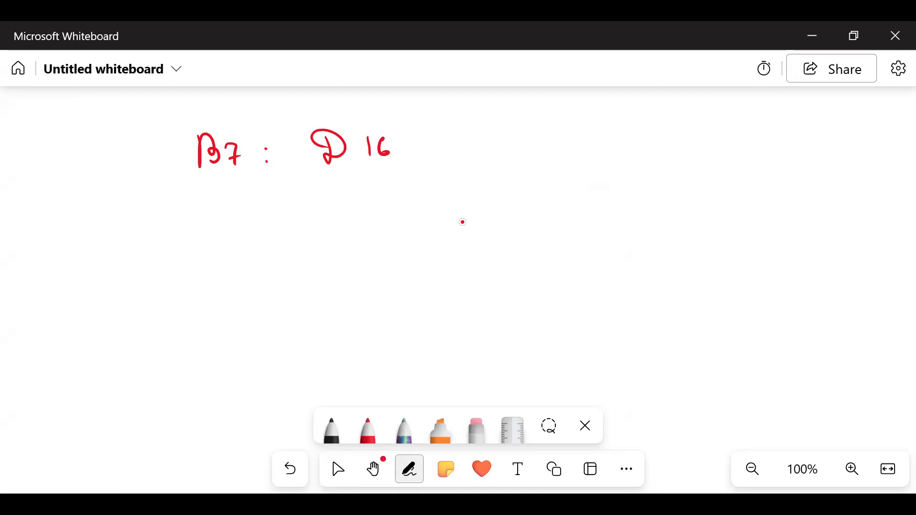
- Write the cell-count formula xana = sətir * sütun in red below the range B7:D16
mouse_move(222, 227)
mouse_down()
mouse_move(219, 247)
mouse_move(231, 239)
mouse_up()
mouse_move(248, 219)
mouse_down()
mouse_move(249, 244)
mouse_move(280, 243)
mouse_up()
drag(297, 234, 308, 239)
mouse_move(304, 226)
mouse_down()
mouse_move(302, 244)
mouse_move(334, 241)
mouse_up()
mouse_move(343, 229)
mouse_down()
mouse_move(354, 229)
mouse_move(350, 220)
mouse_move(366, 242)
mouse_up()
drag(361, 231, 409, 237)
drag(111, 230, 125, 252)
mouse_move(126, 232)
mouse_down()
mouse_move(112, 251)
mouse_move(172, 242)
mouse_up()
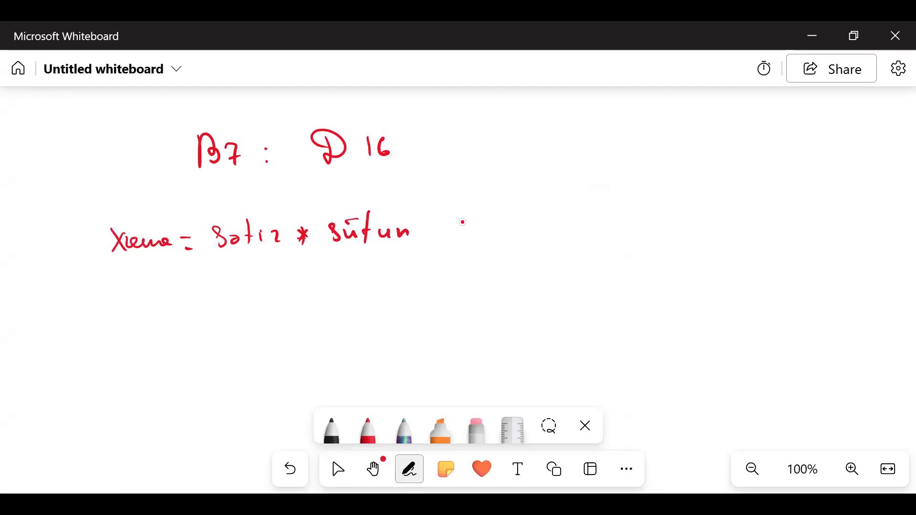
- Underline the row numbers 16 and 7 of the range B7:D16 with the black pen
click(331, 430)
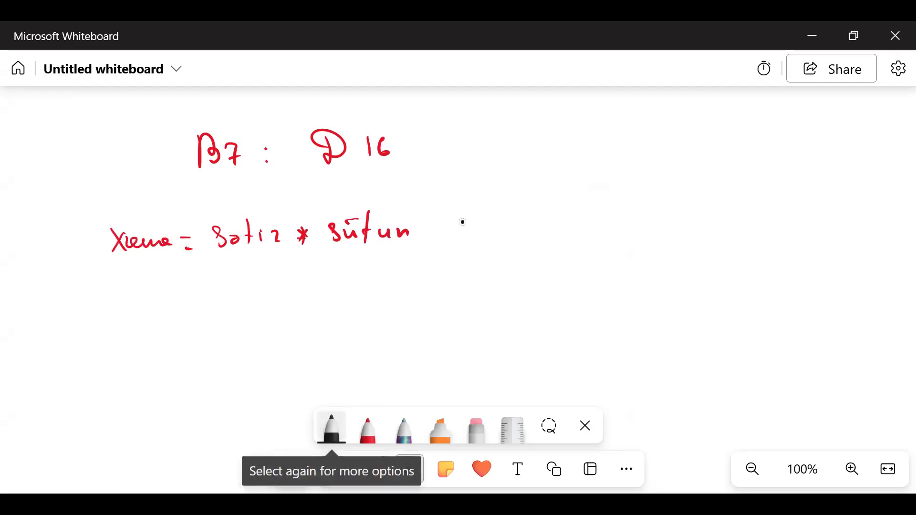
drag(366, 161, 394, 160)
drag(229, 173, 247, 170)
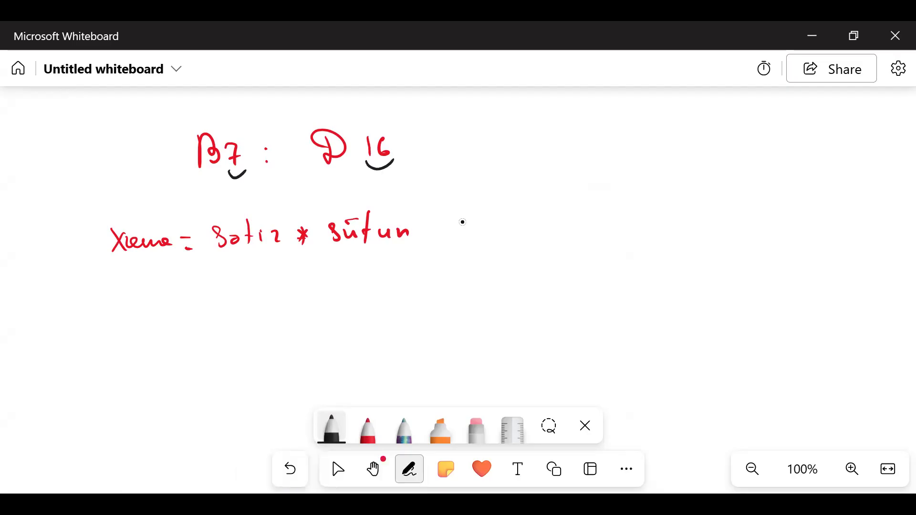
- Write (16-7)+1 in black below sətir, bracket it from below, and write 10 under the bracket
drag(227, 262, 222, 284)
drag(234, 264, 231, 283)
drag(238, 274, 254, 284)
mouse_move(251, 277)
mouse_down()
mouse_move(258, 275)
mouse_move(218, 289)
mouse_up()
drag(258, 260, 260, 286)
drag(268, 276, 272, 278)
drag(279, 268, 281, 283)
drag(215, 289, 292, 281)
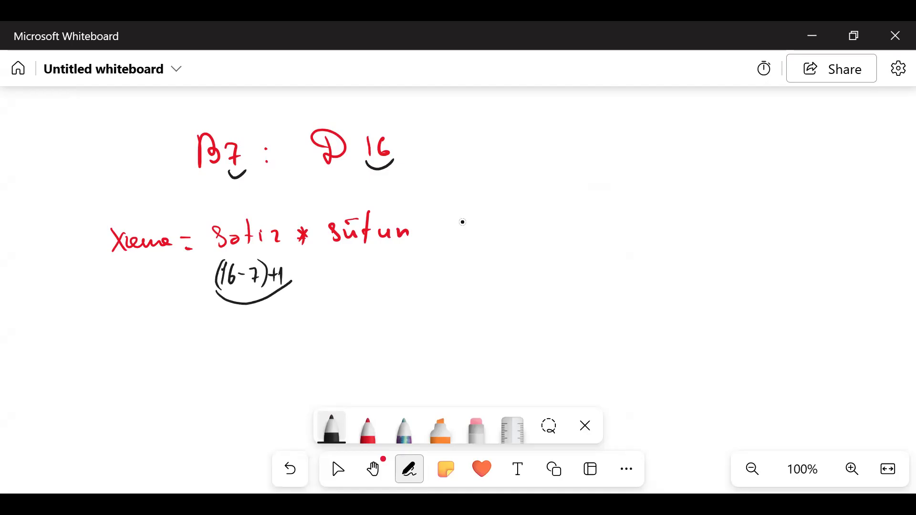
mouse_move(247, 311)
mouse_down()
mouse_move(244, 331)
mouse_move(264, 317)
mouse_up()
- Underline the column letters B and D in the range, and write the underlined list B, C, D in black beside it
drag(190, 169, 219, 173)
drag(323, 167, 342, 168)
mouse_move(581, 116)
mouse_down()
mouse_move(582, 140)
mouse_move(640, 139)
mouse_up()
mouse_move(639, 118)
mouse_down()
mouse_move(639, 137)
mouse_move(649, 127)
mouse_up()
drag(574, 138, 668, 141)
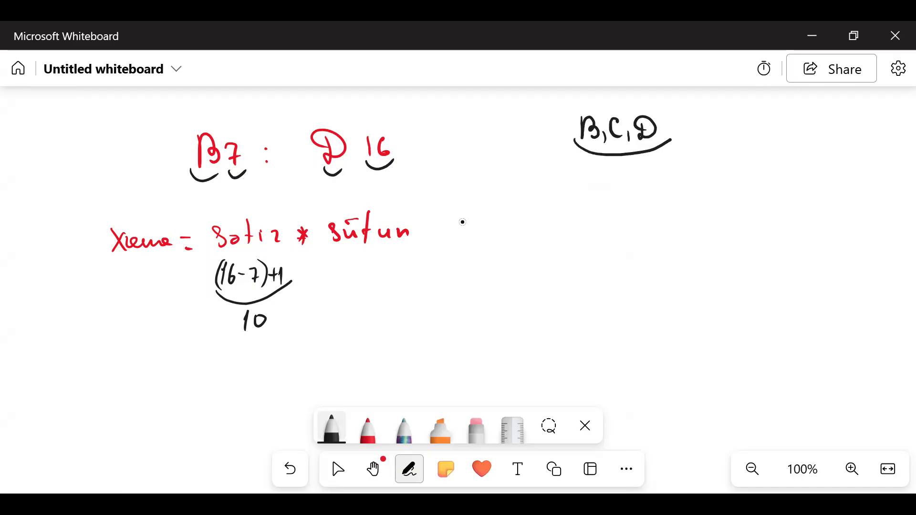
- Underline sütun and write 3 below it, completing the product of 10 and 3 in black
drag(331, 242, 426, 232)
drag(363, 268, 369, 289)
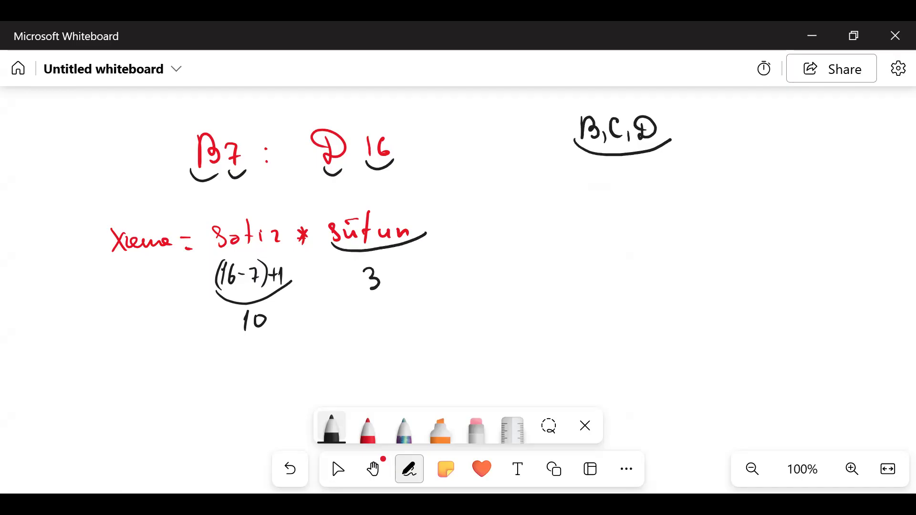
click(301, 318)
drag(447, 266, 460, 264)
mouse_move(447, 280)
mouse_down()
mouse_move(502, 265)
mouse_move(495, 281)
mouse_move(537, 274)
mouse_move(538, 263)
mouse_up()
mouse_move(561, 250)
mouse_down()
mouse_move(502, 235)
mouse_move(535, 237)
mouse_up()
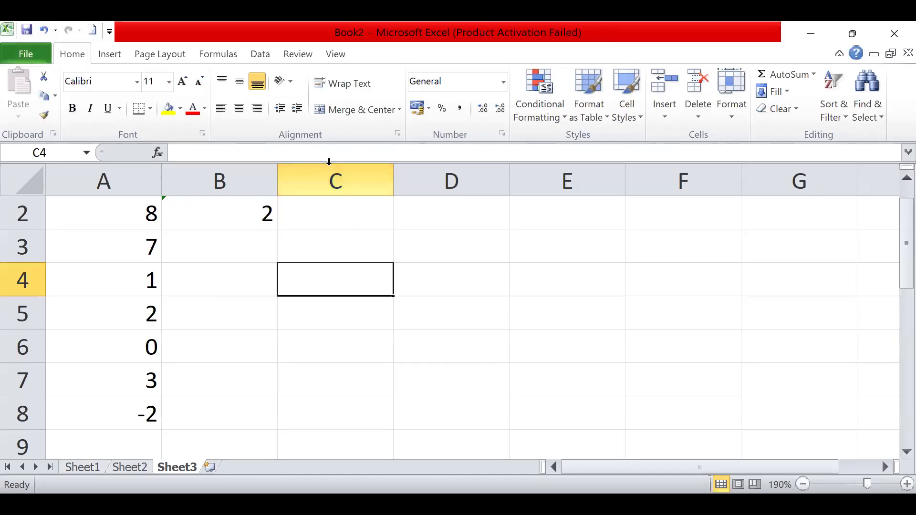
- In Excel, review the Home, Insert and Formulas command sets and the workbook's file information page
click(115, 55)
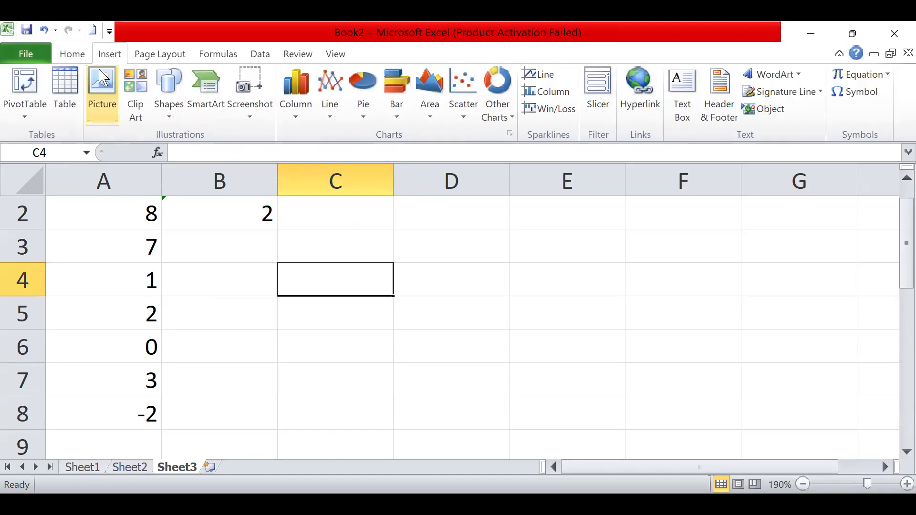
click(79, 54)
click(100, 60)
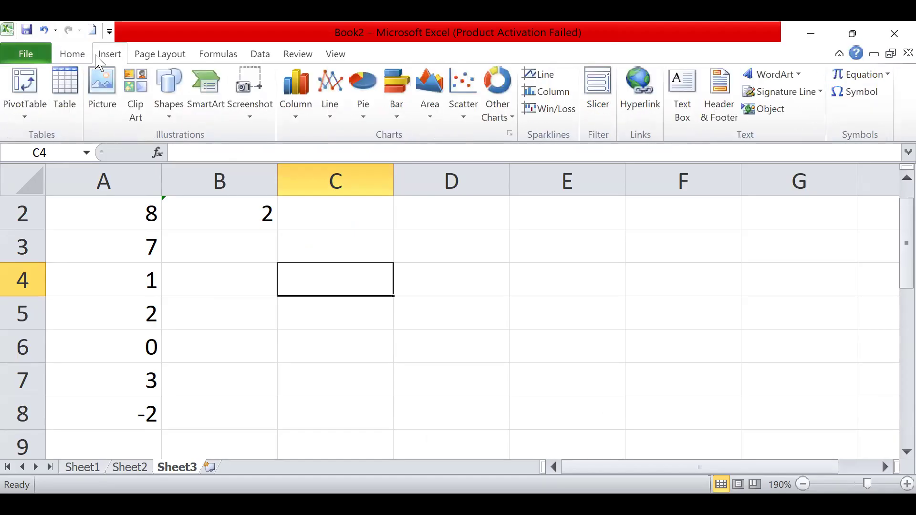
click(27, 55)
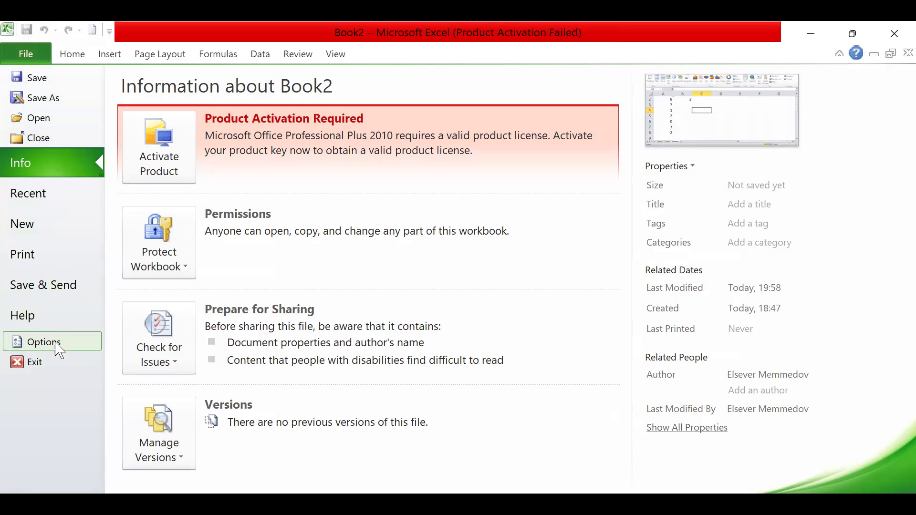
click(35, 58)
click(71, 55)
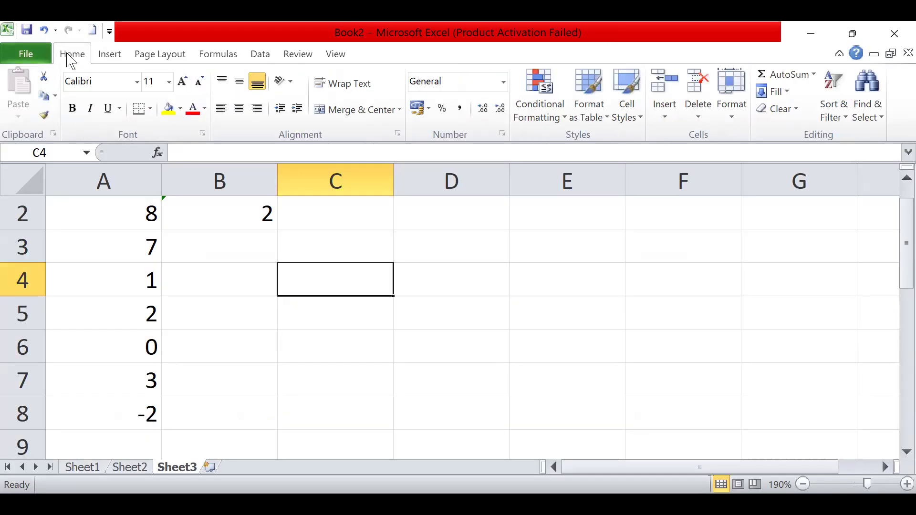
click(44, 57)
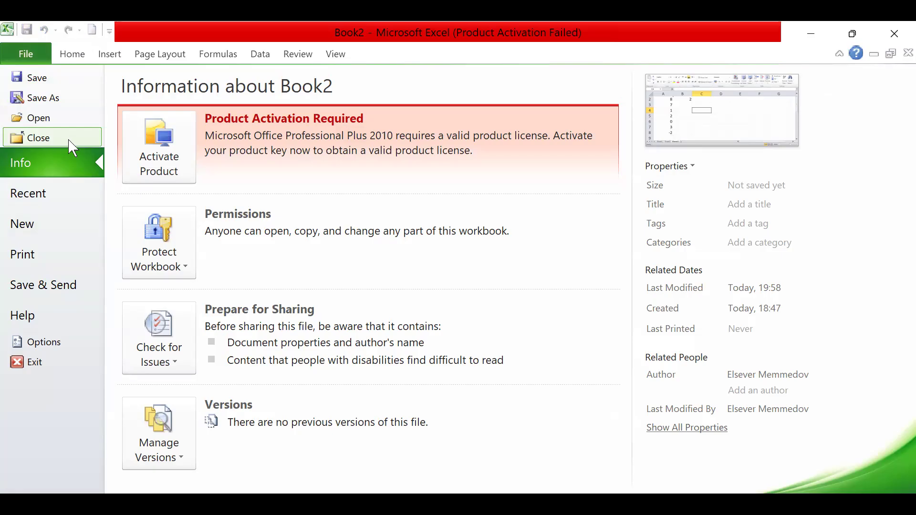
click(34, 53)
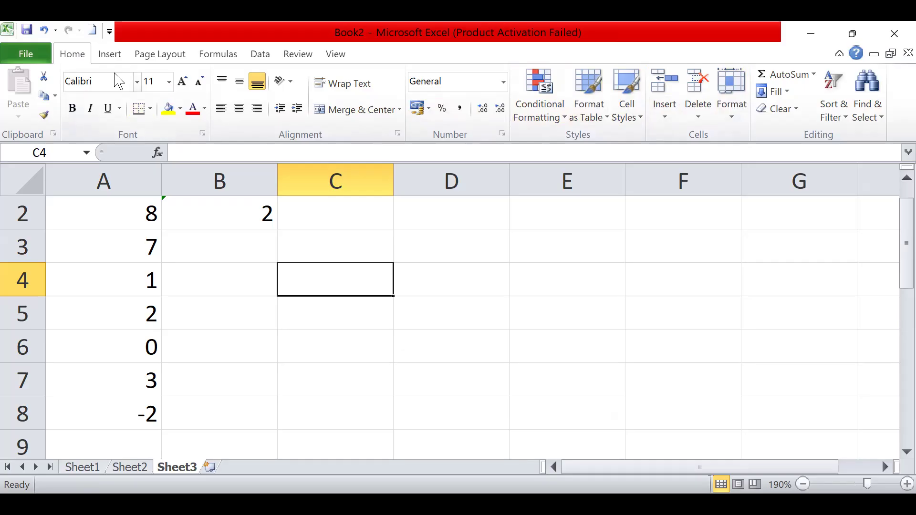
click(109, 57)
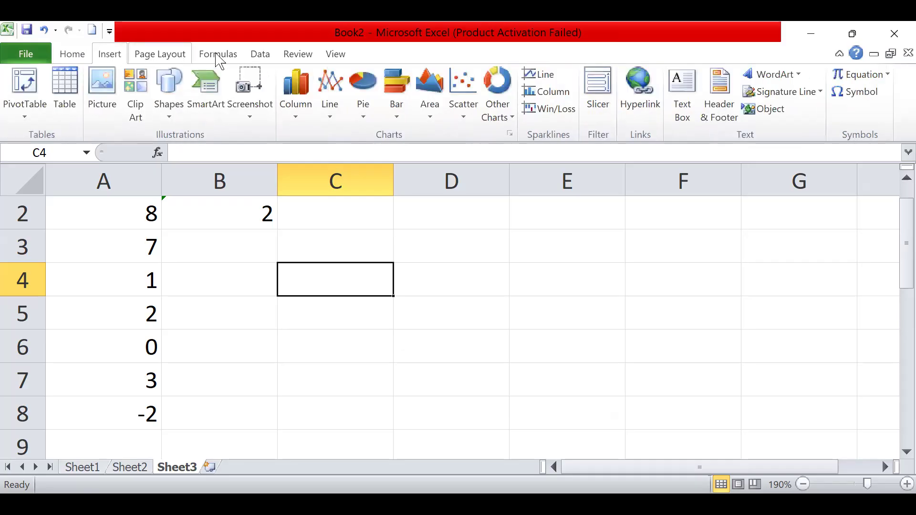
click(235, 60)
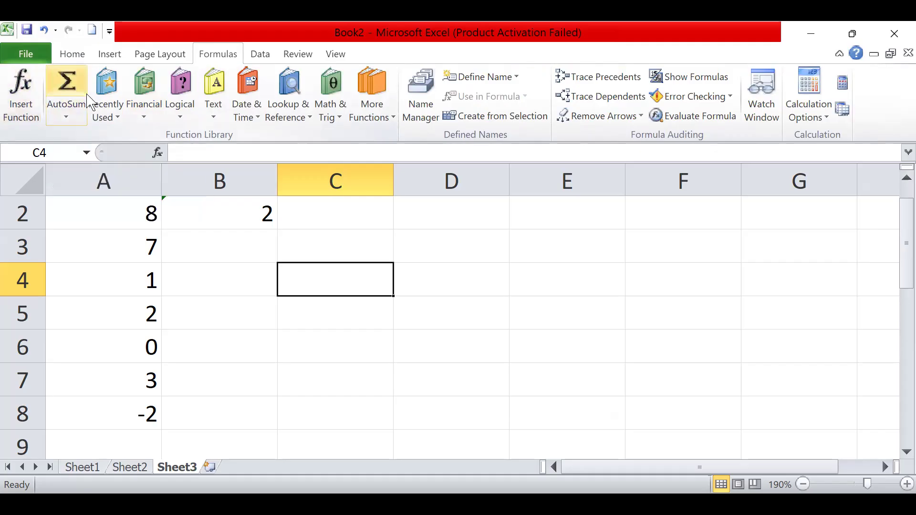
click(28, 56)
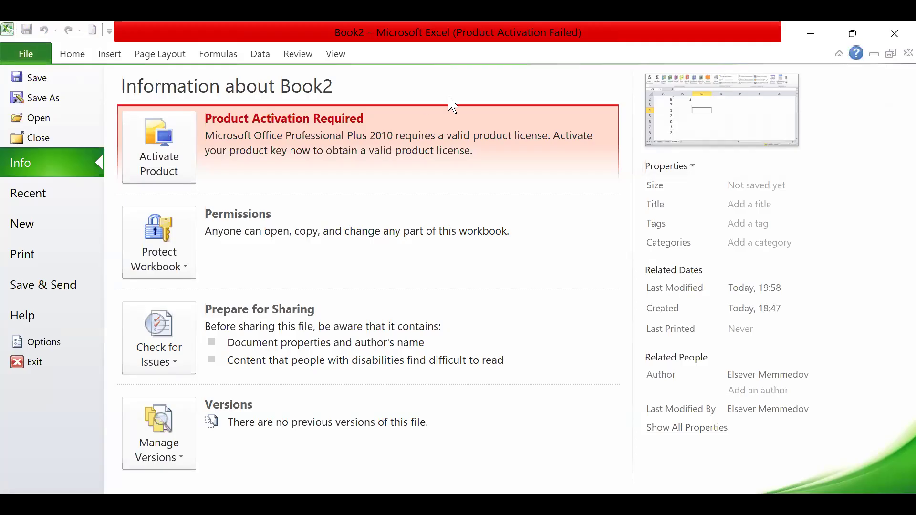
click(26, 57)
- Enter a max formula over A2:A8 in cell C3 to find the largest number
click(407, 253)
click(323, 246)
text(=,a)
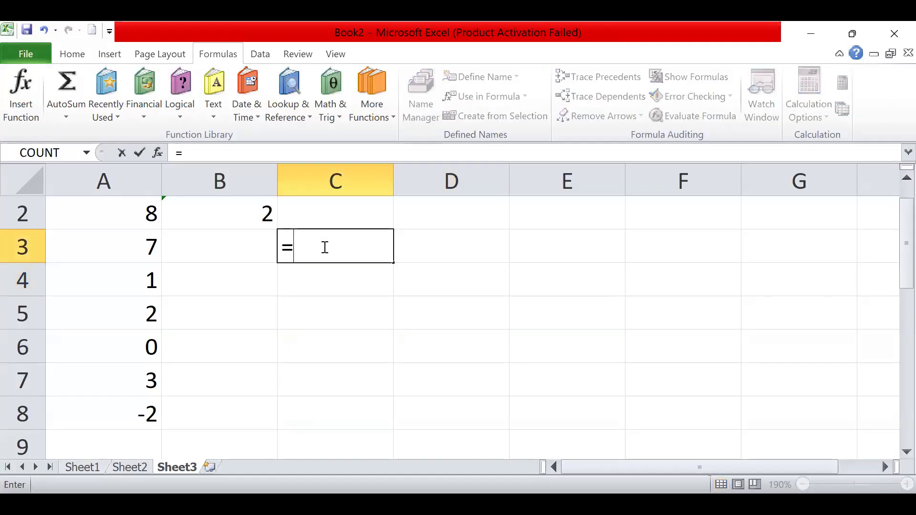
key(BackSpace)
key(BackSpace)
text(max)
drag(147, 209, 154, 423)
click(363, 248)
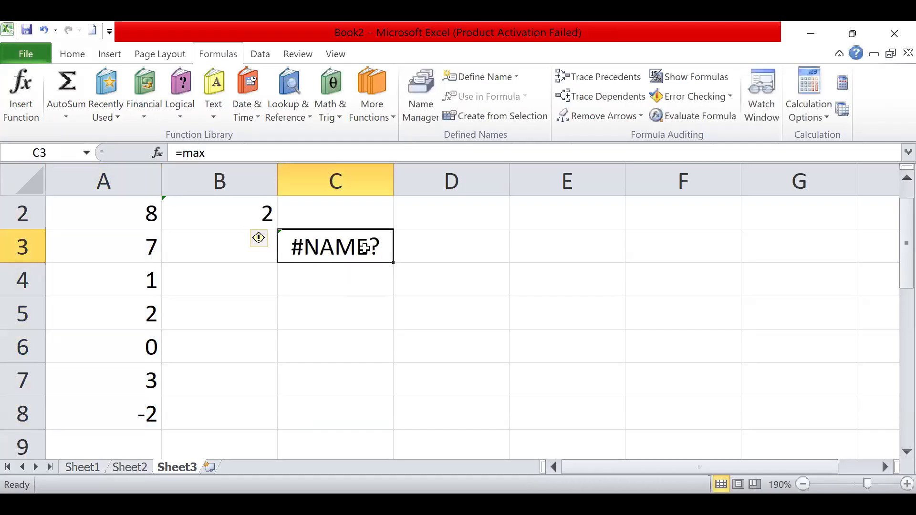
double_click(366, 249)
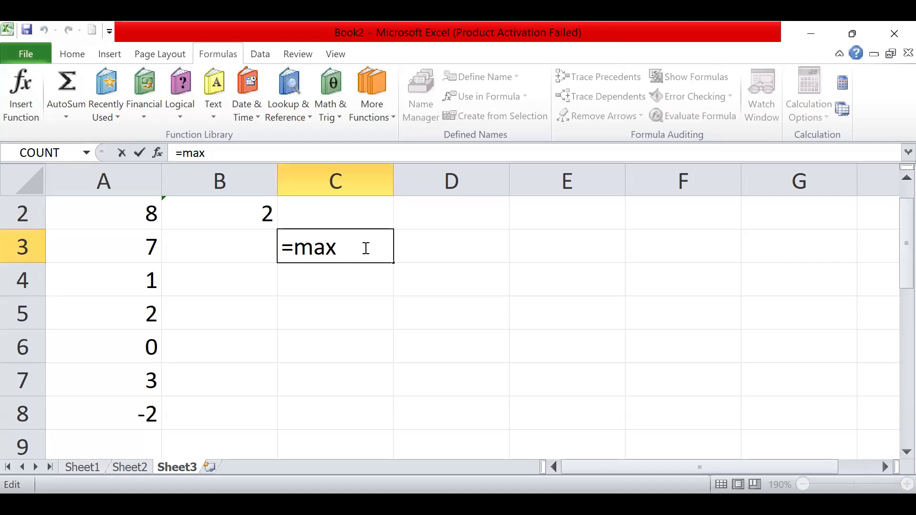
text(()
drag(125, 212, 135, 257)
drag(151, 409, 150, 412)
text())
key(Return)
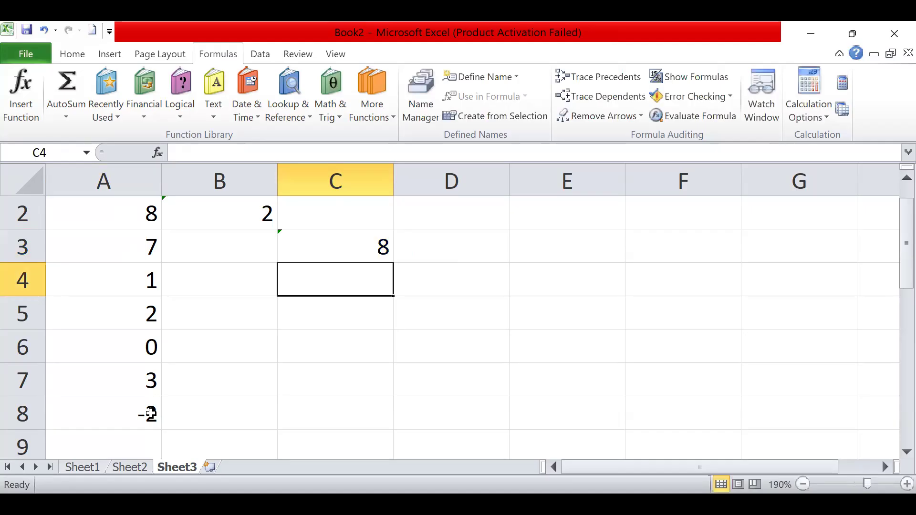
- Enter a min formula over A2:A8 in cell C4 to find the smallest number
text(=)
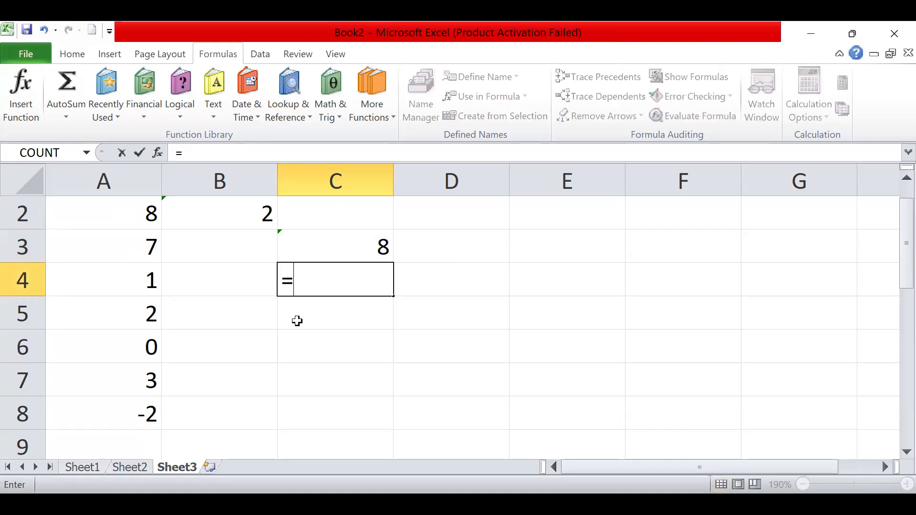
text(min()
drag(144, 213, 149, 413)
text())
key(Return)
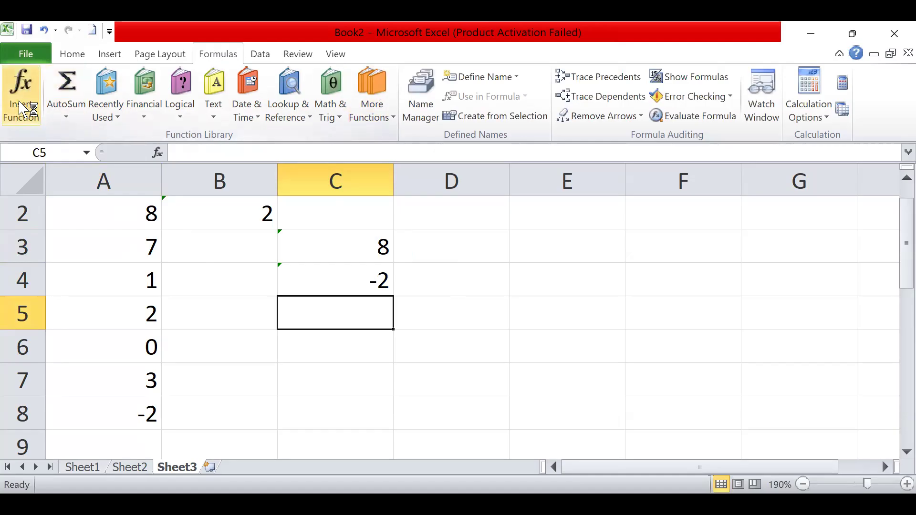
- Insert the SUM function into cell C5 from the function list, moving its arguments dialog clear of column A
click(18, 102)
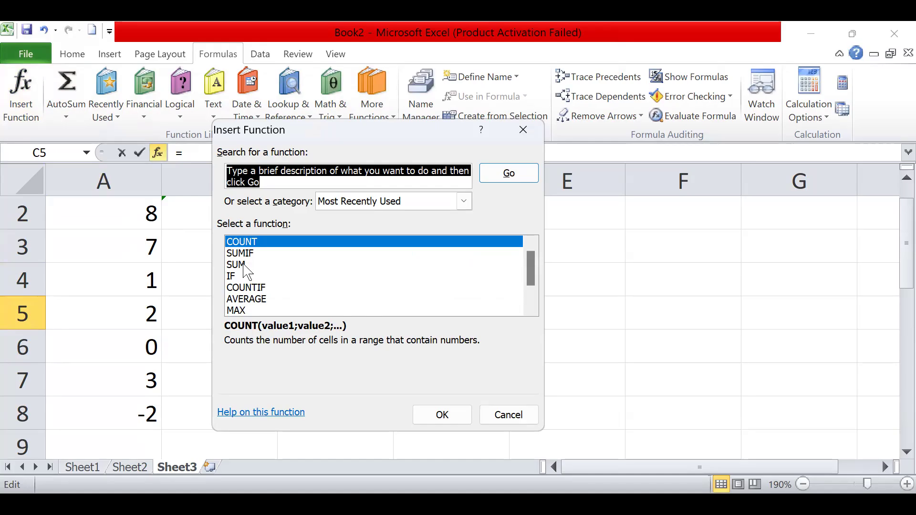
click(241, 265)
double_click(247, 269)
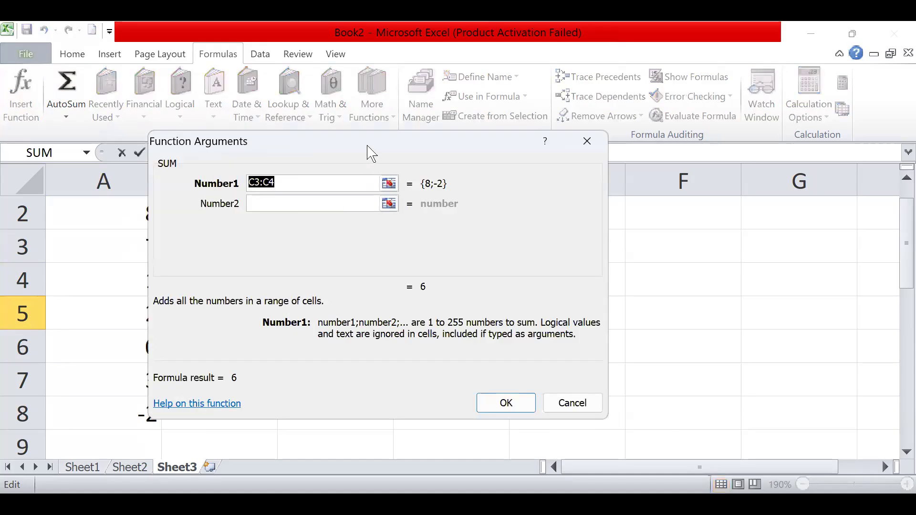
drag(368, 146, 477, 131)
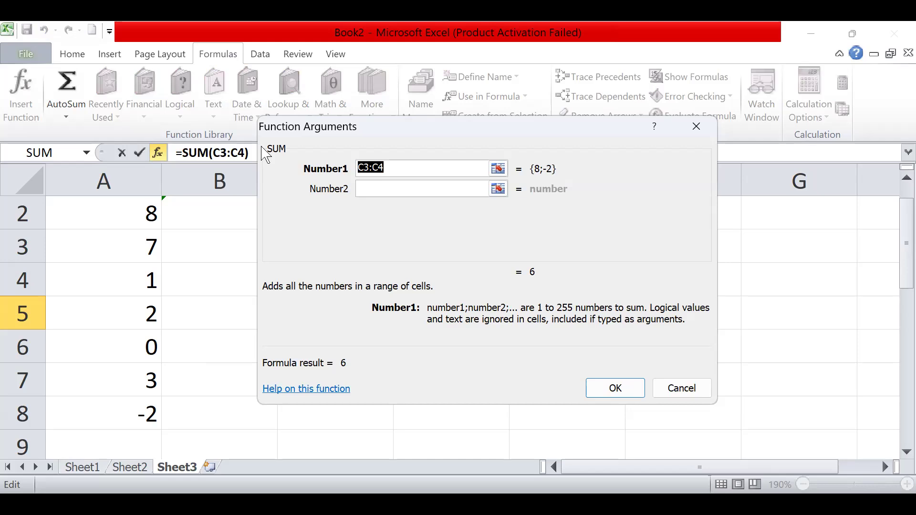
drag(268, 157, 251, 156)
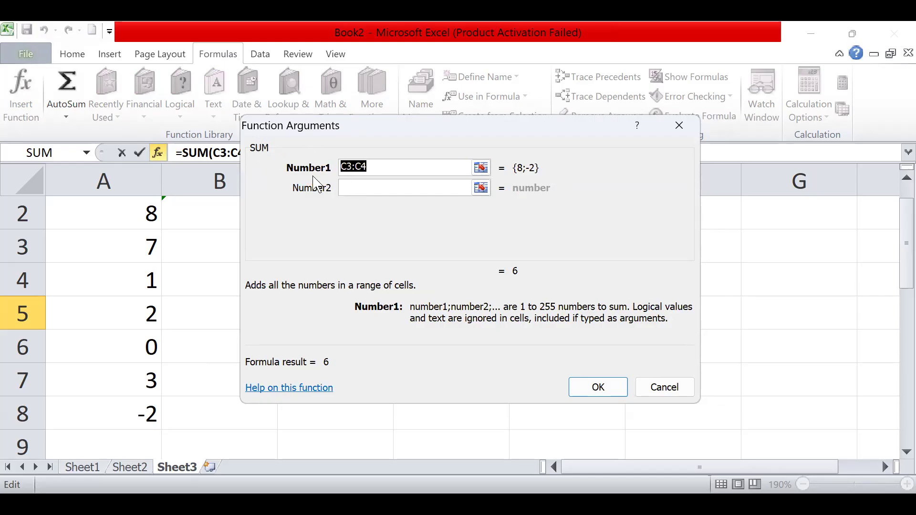
- Set SUM's Number1 argument to A2:A8 and accept the formula in C5
click(380, 166)
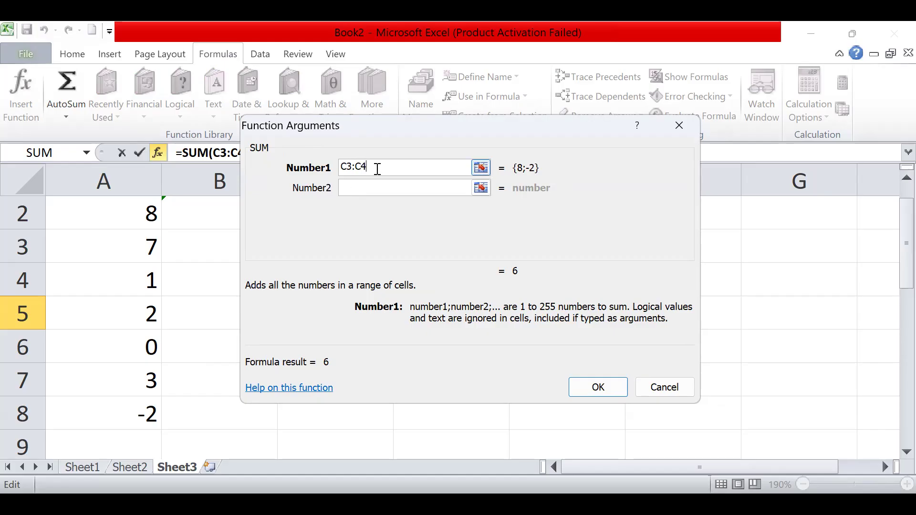
text())
key(BackSpace)
key(BackSpace)
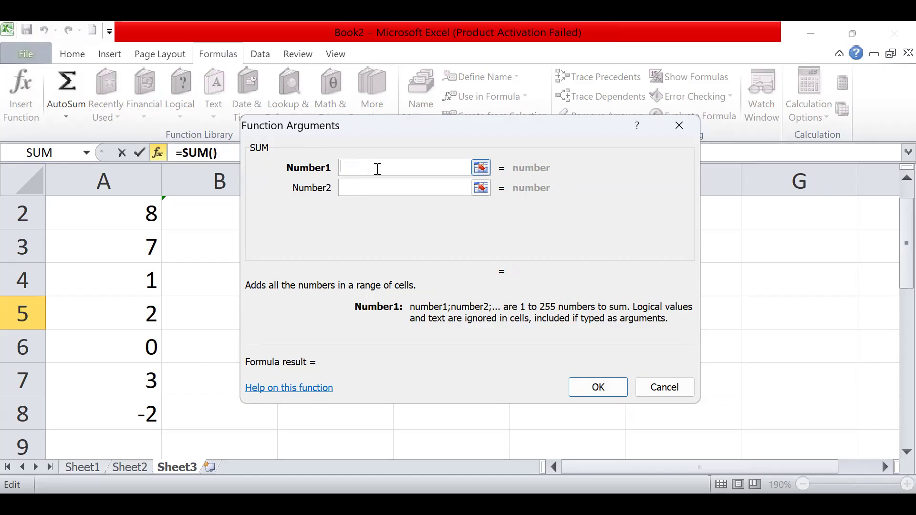
click(119, 227)
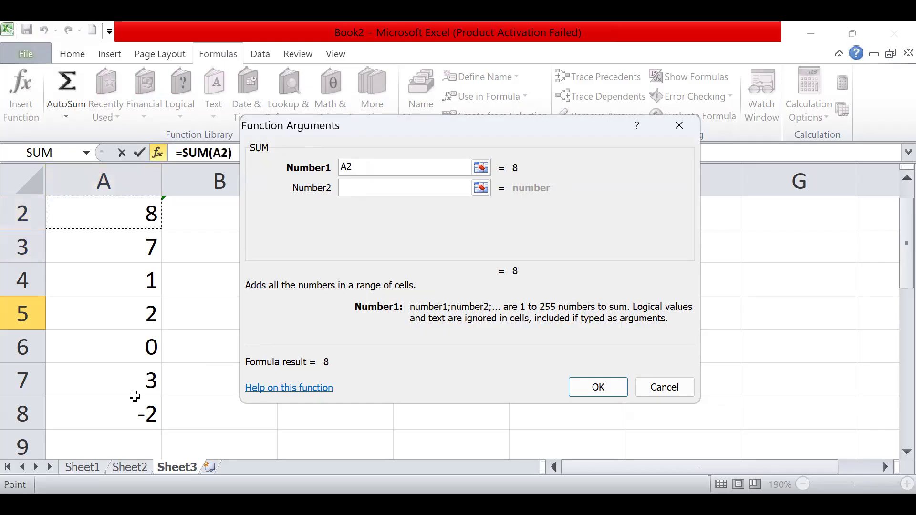
text(:A8)
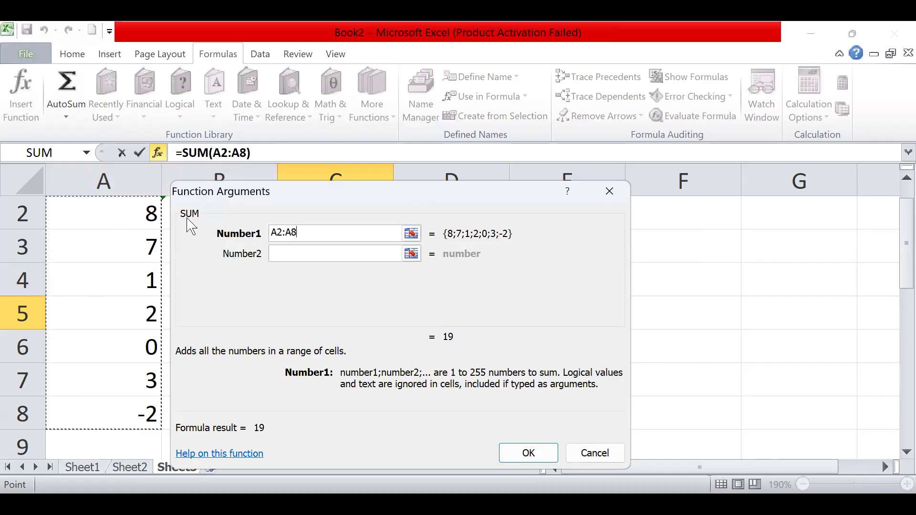
click(513, 458)
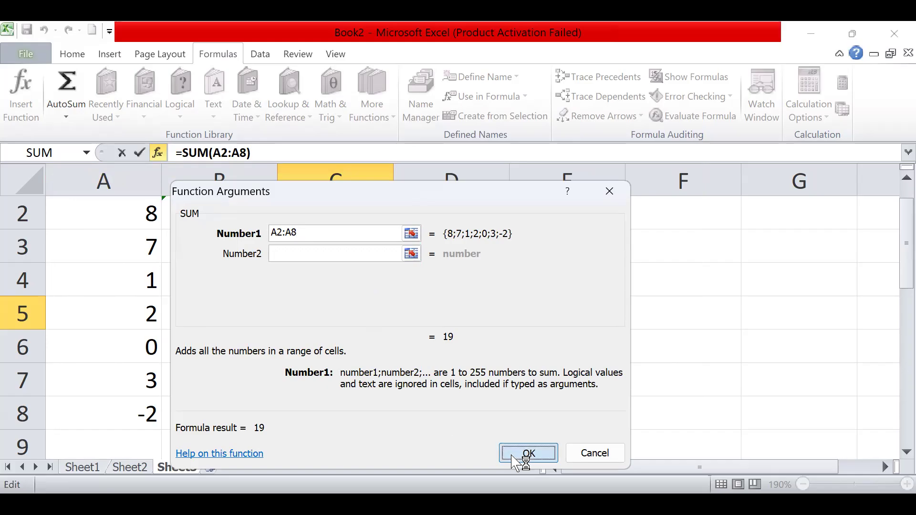
click(449, 291)
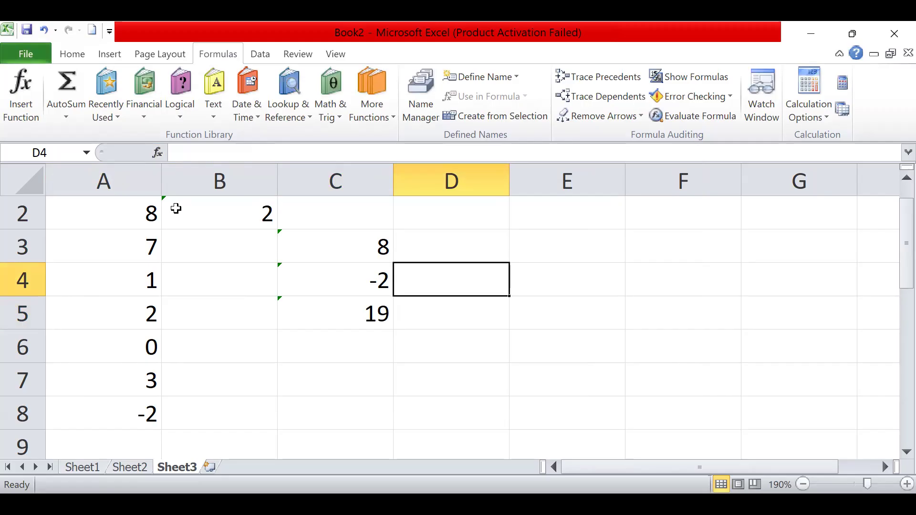
- Clear the contents of the range A2:C8 and select cell B2
drag(126, 208, 346, 420)
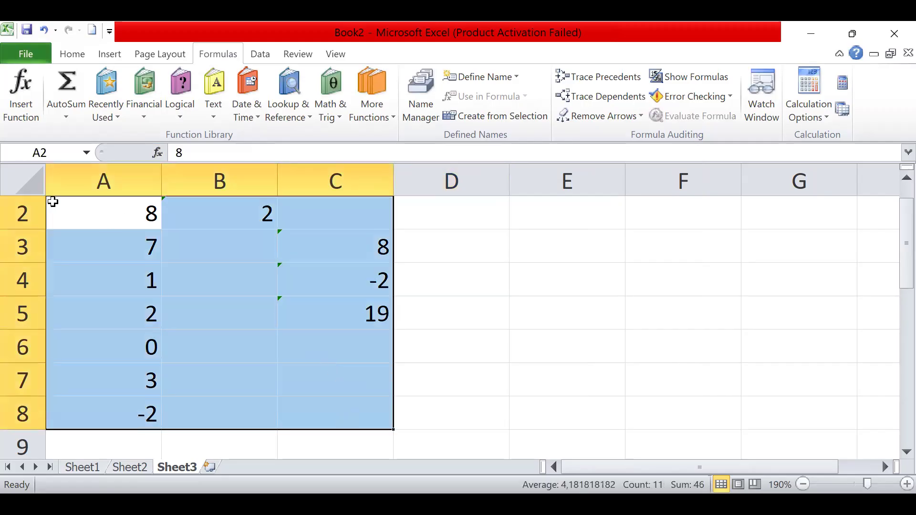
key(Delete)
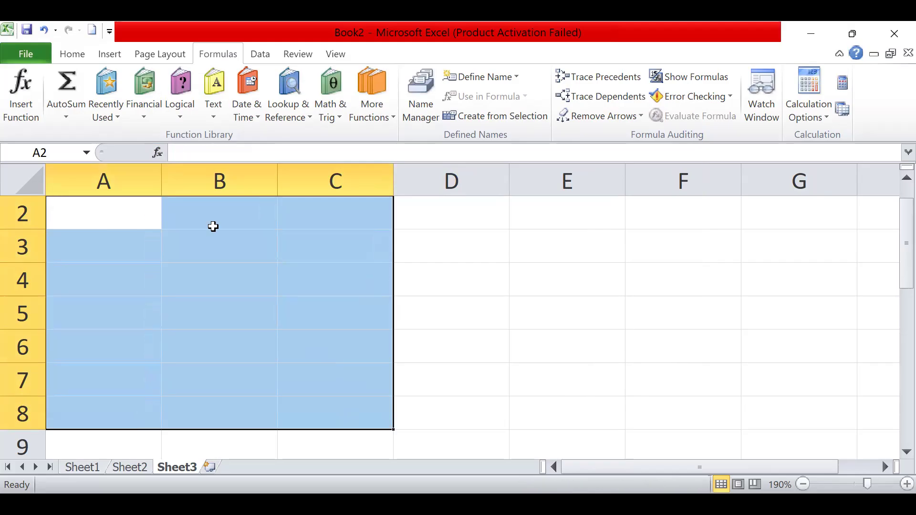
click(213, 226)
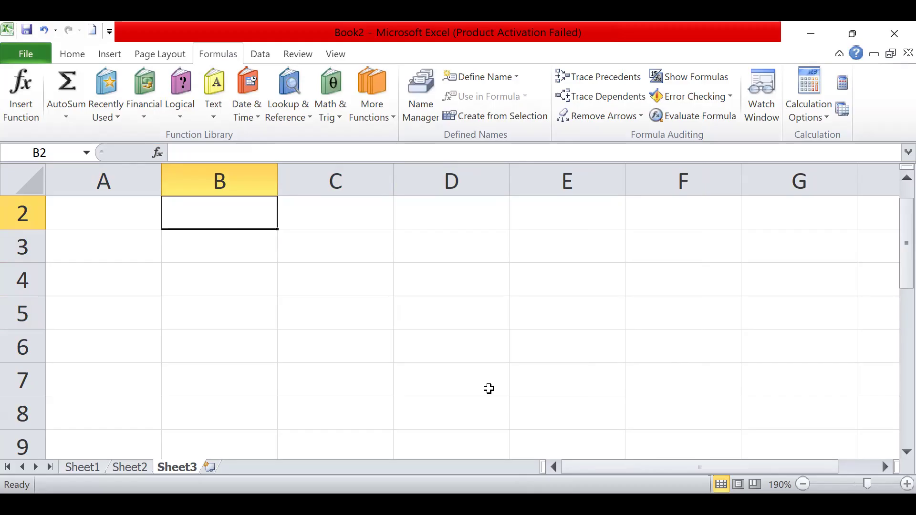
text(=)
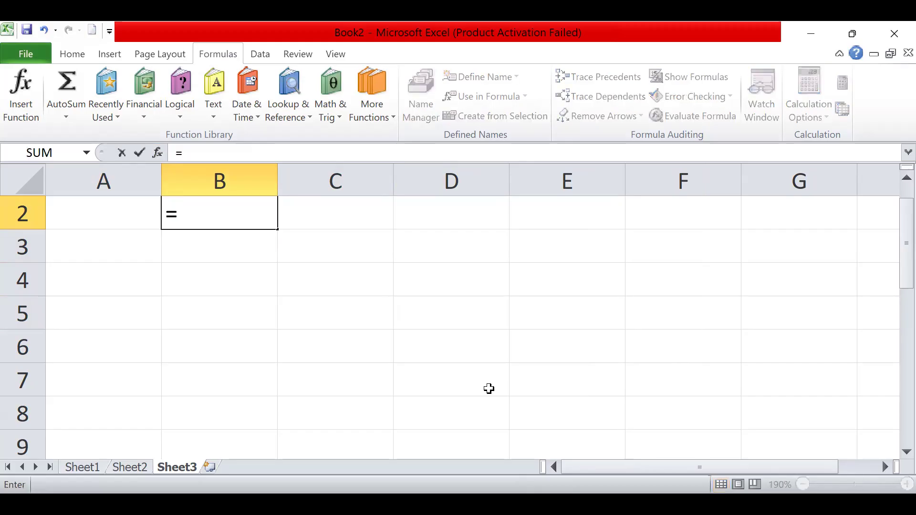
text(sum()
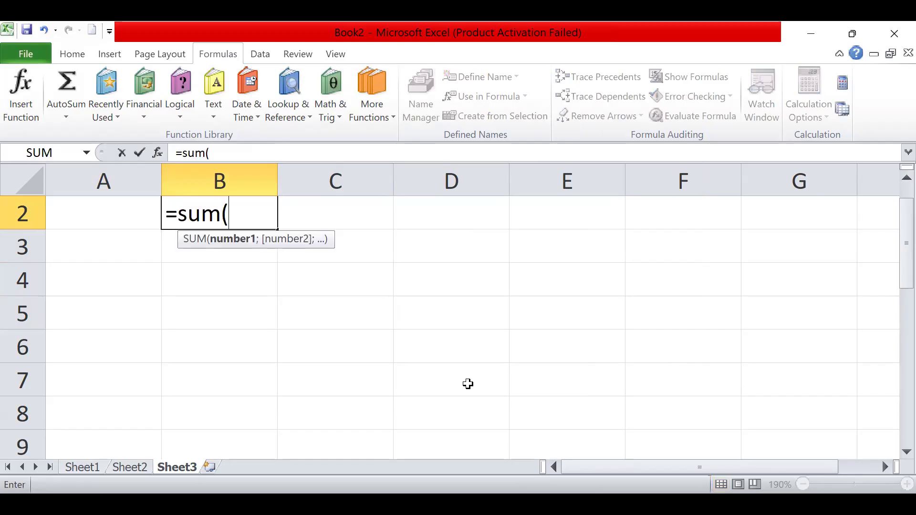
key(BackSpace)
key(BackSpace)
key(BackSpace)
key(BackSpace)
key(BackSpace)
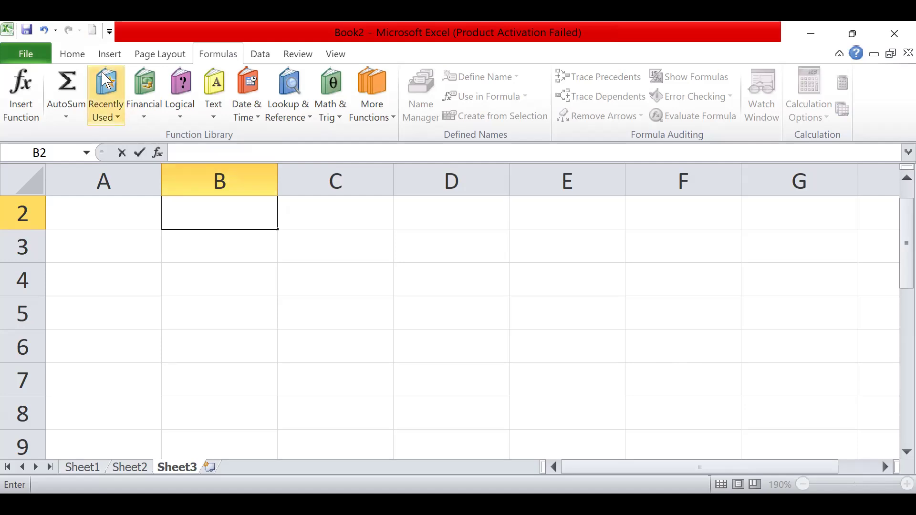
- Show the Home commands and switch away from Excel to another open window
click(70, 55)
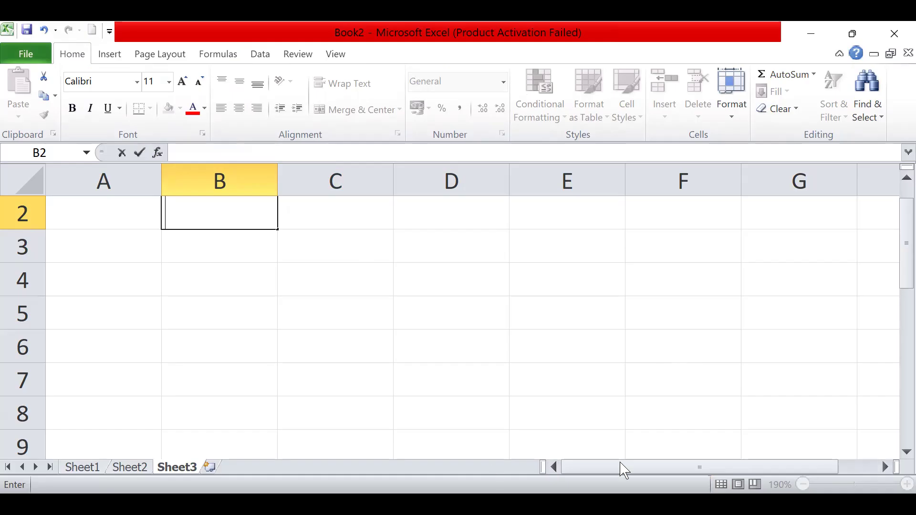
key(alt+Tab)
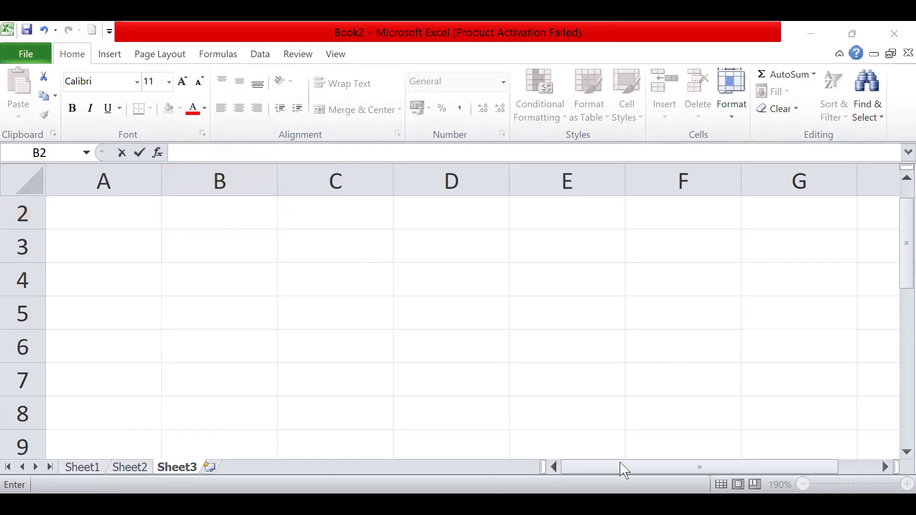